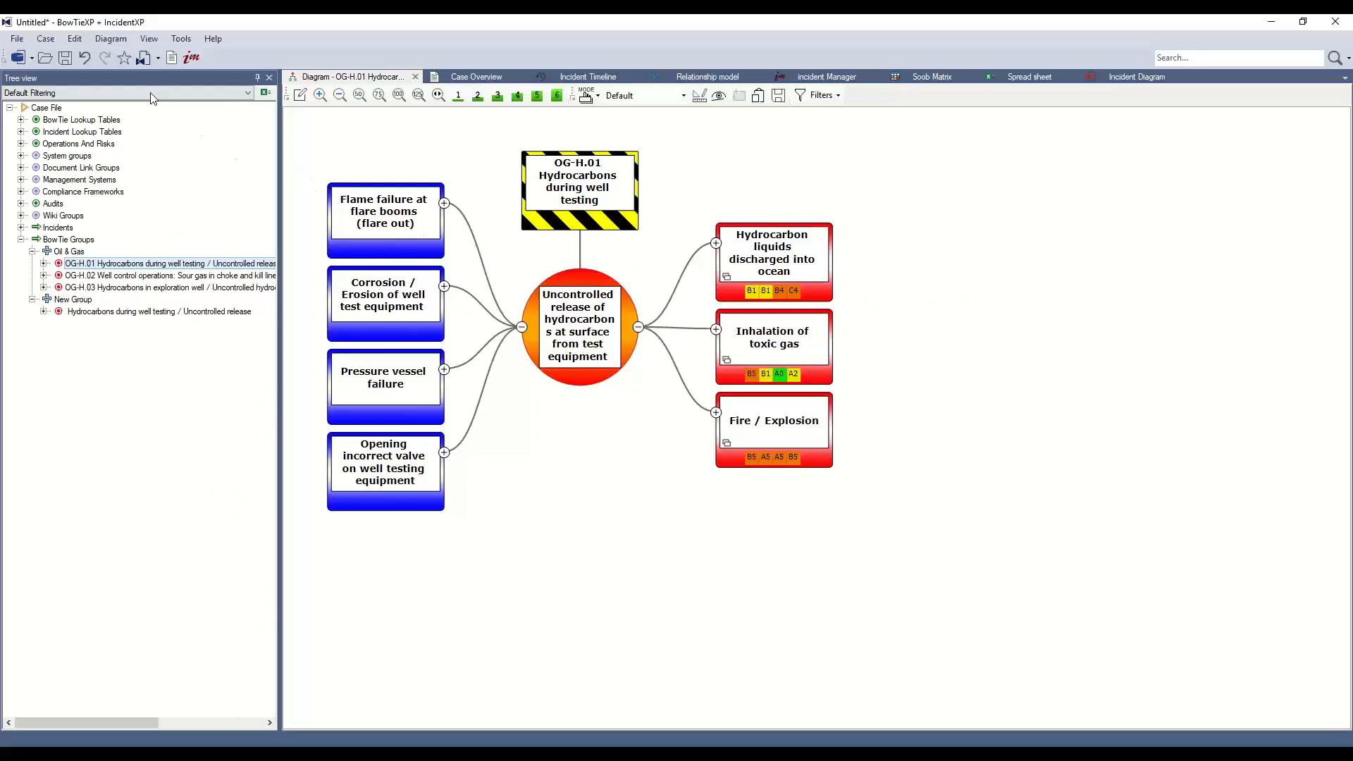
# Open the Scrap Book window.
pyautogui.click(150, 41)
pyautogui.moveTo(204, 53)
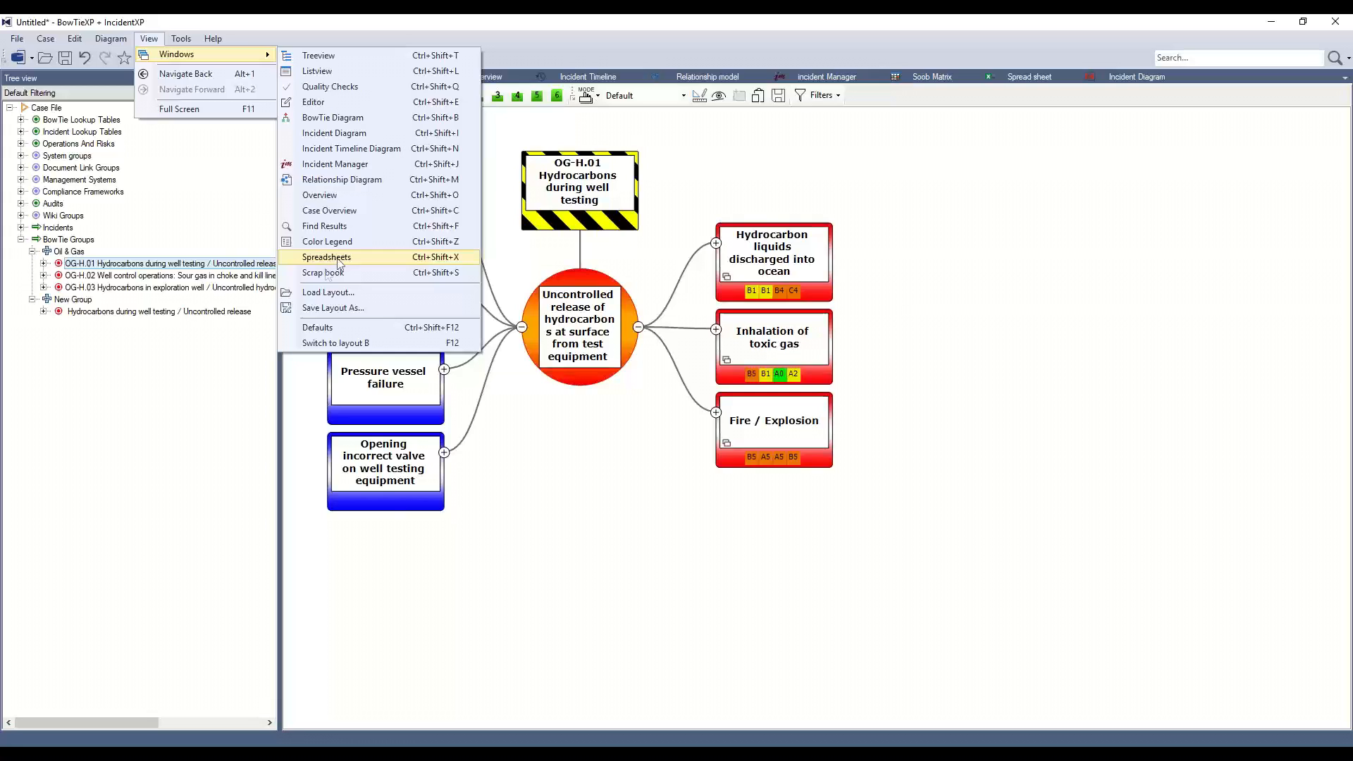
pyautogui.click(418, 276)
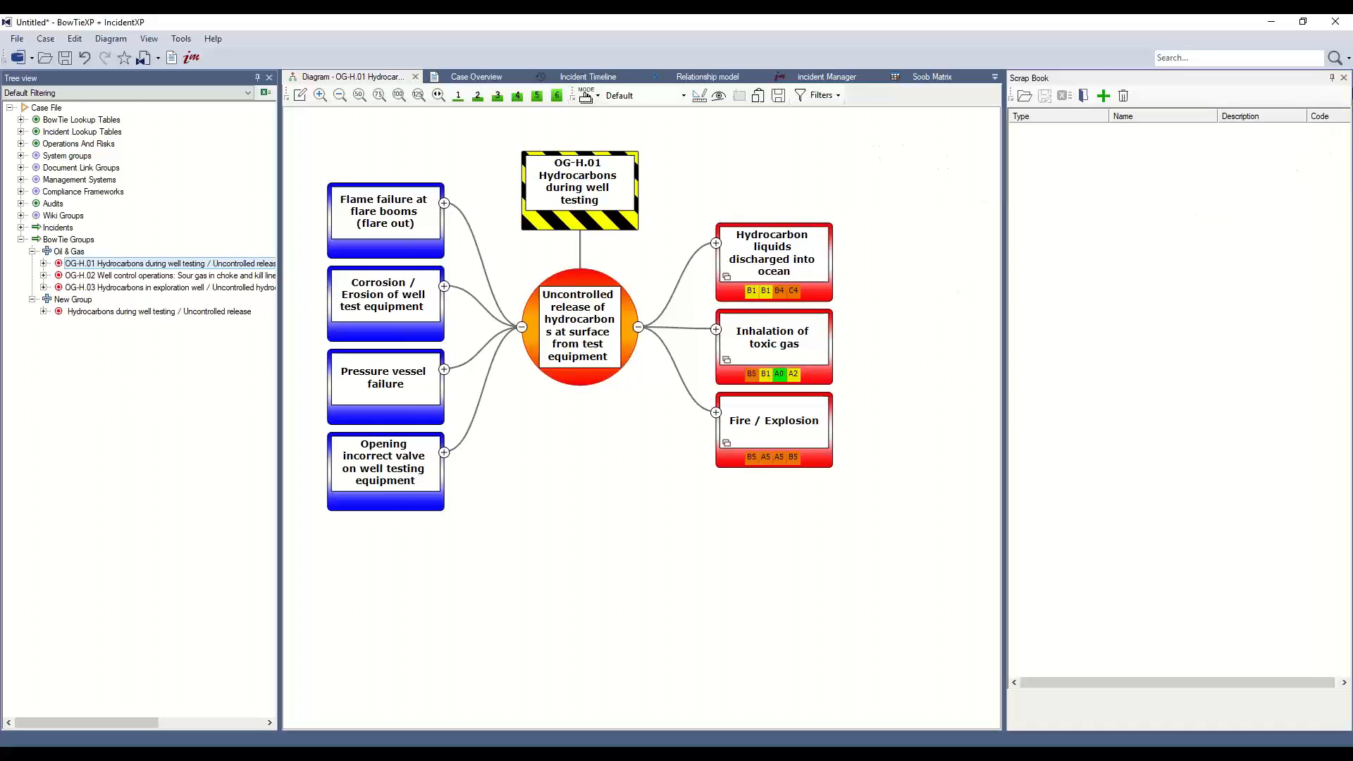
# Set the Scrap Book panel to auto-hide, reopen it and pin it docked again.
pyautogui.click(1343, 80)
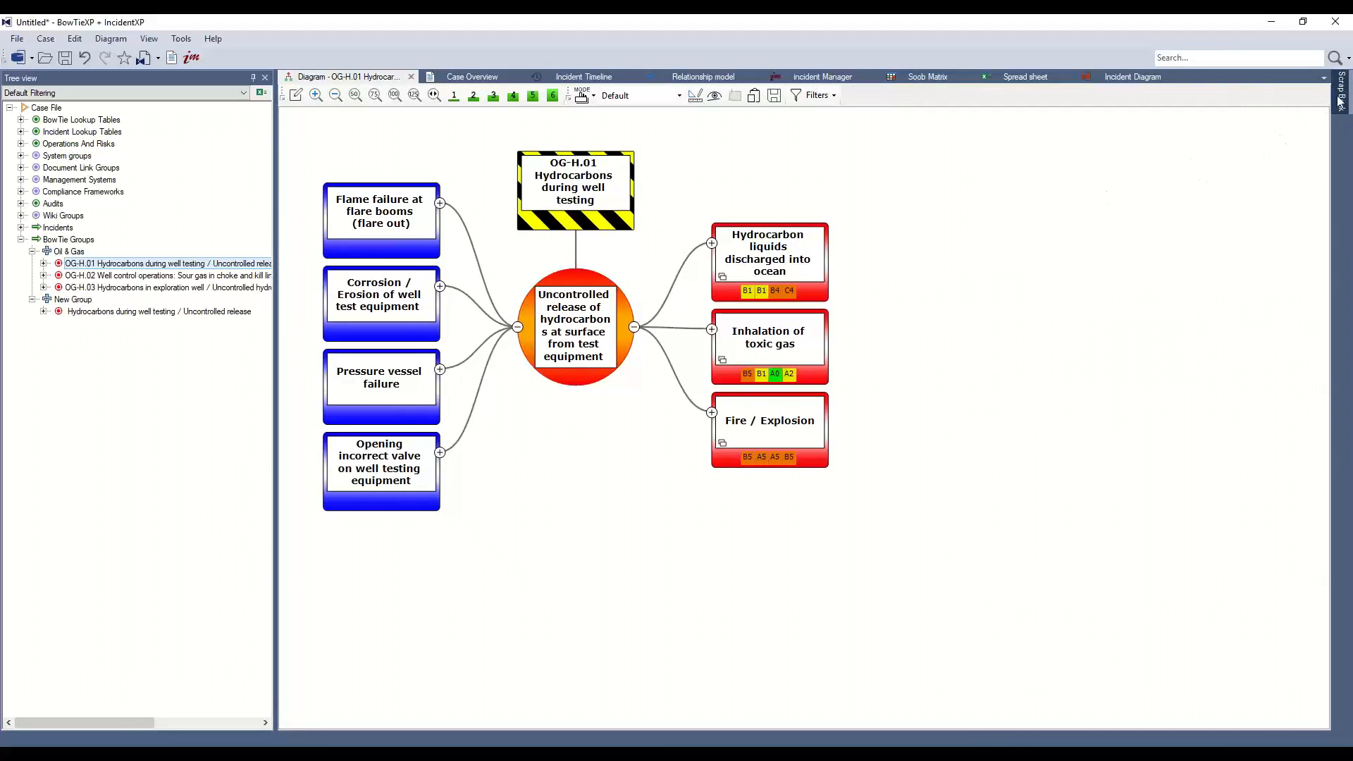
pyautogui.click(1342, 102)
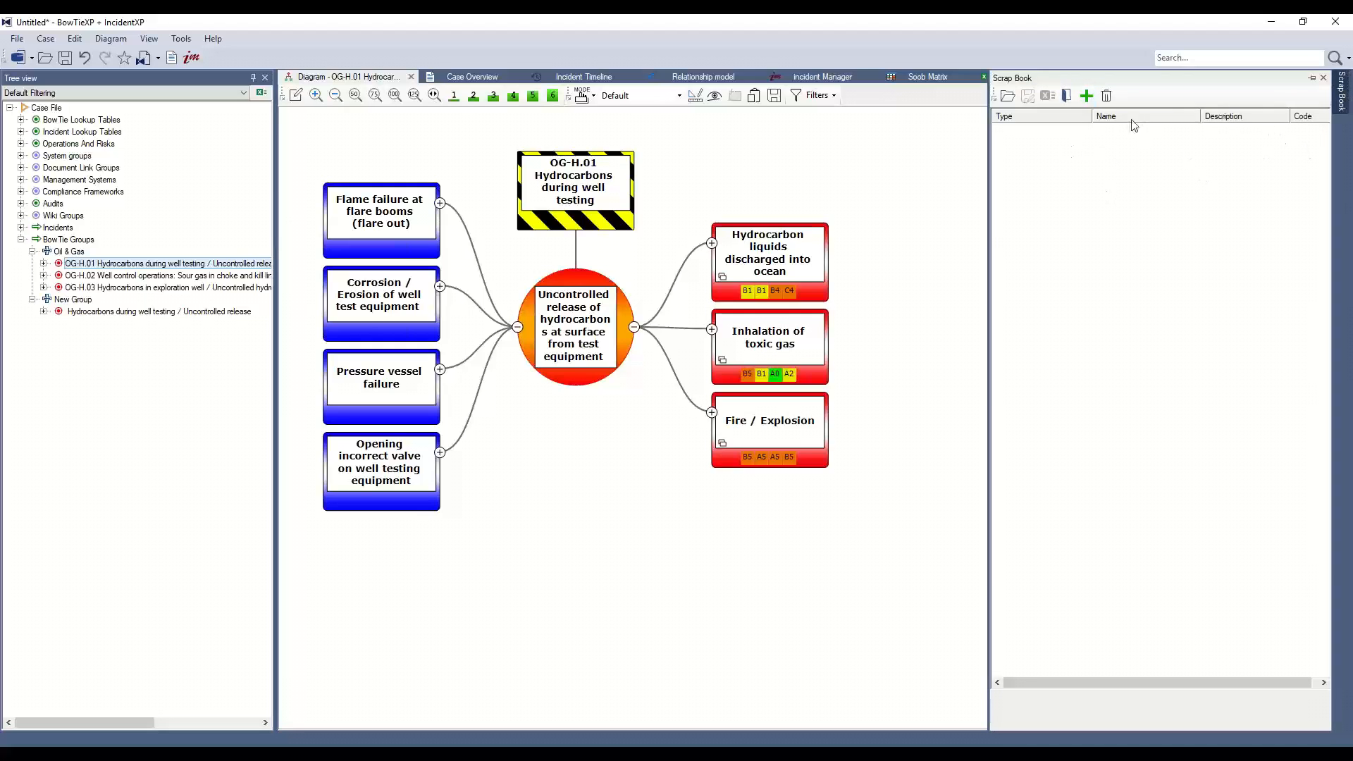
pyautogui.click(1311, 78)
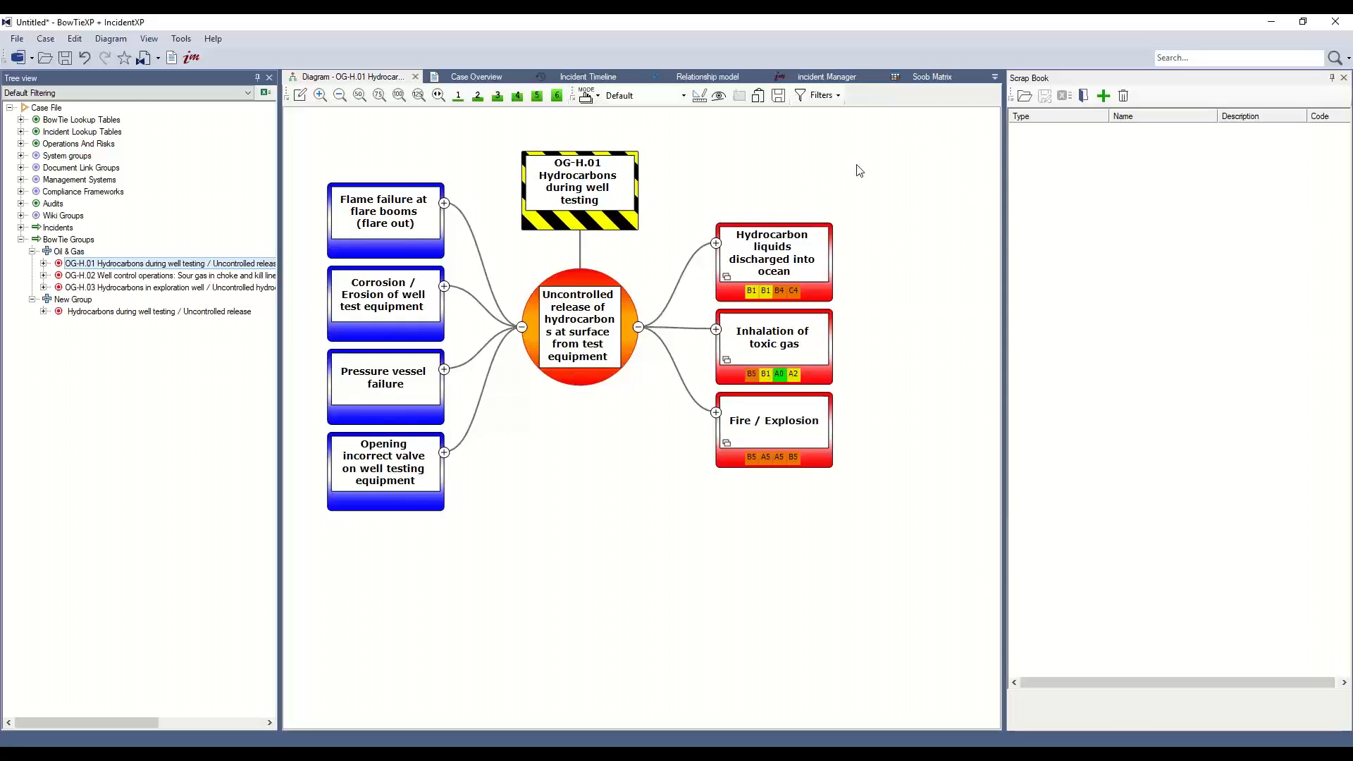
# Add a scrap book group named Consequences.
pyautogui.click(1085, 97)
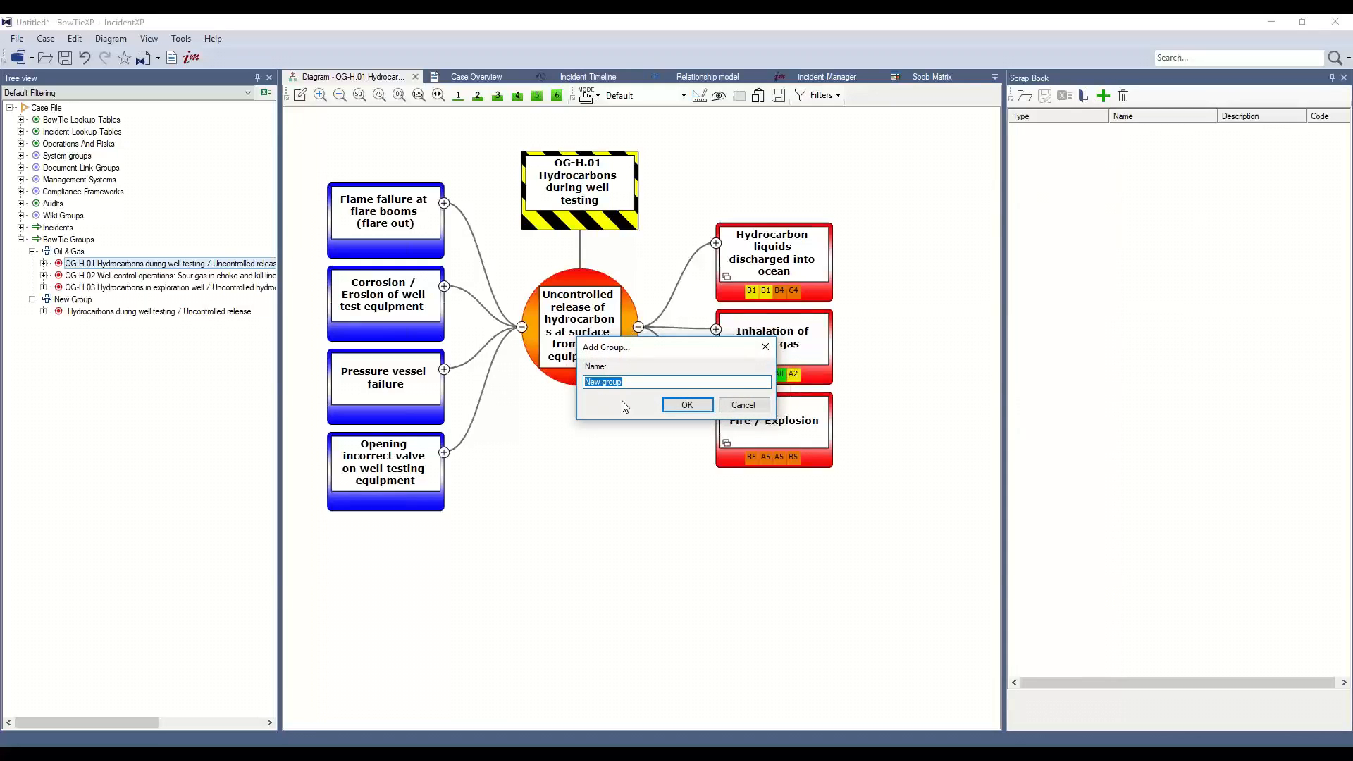
pyautogui.write('Consequences')
pyautogui.press('Return')
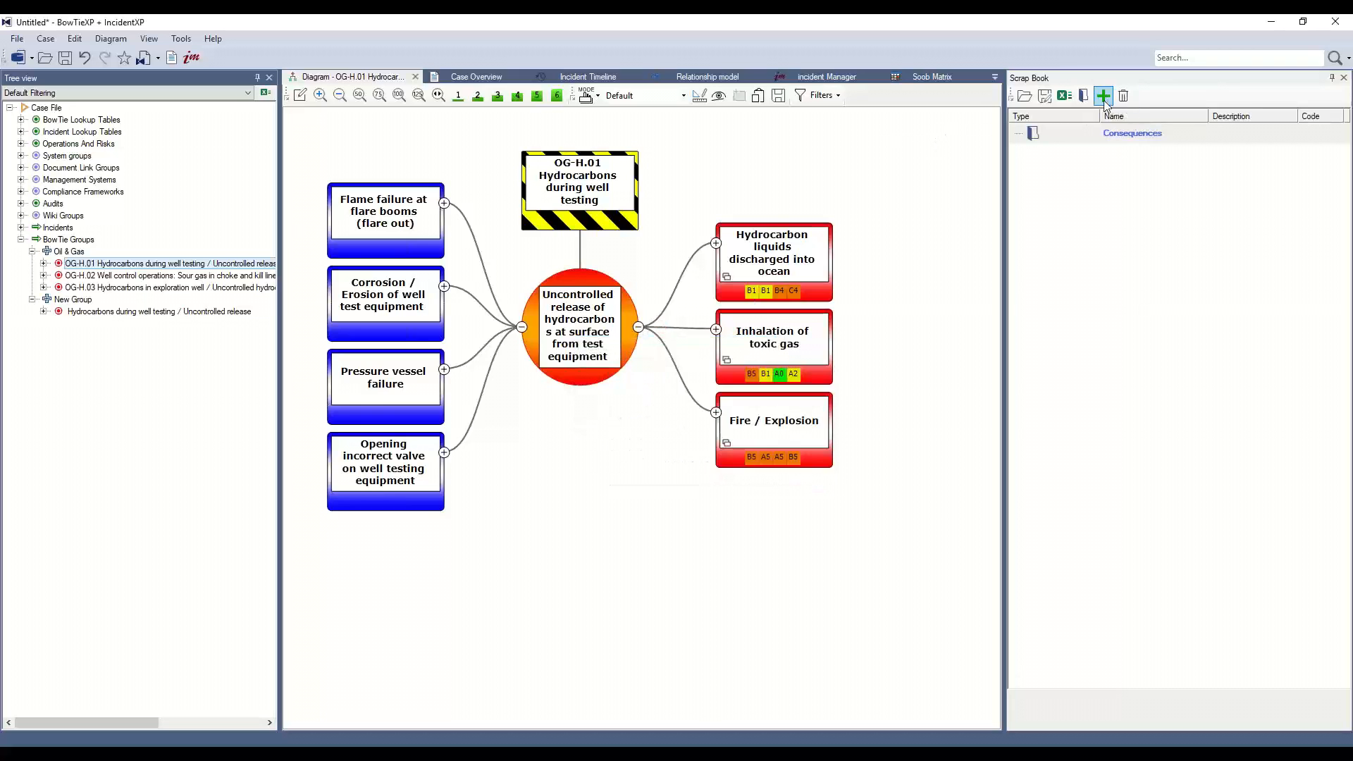
# Add a scrap book group named Threats.
pyautogui.click(1083, 97)
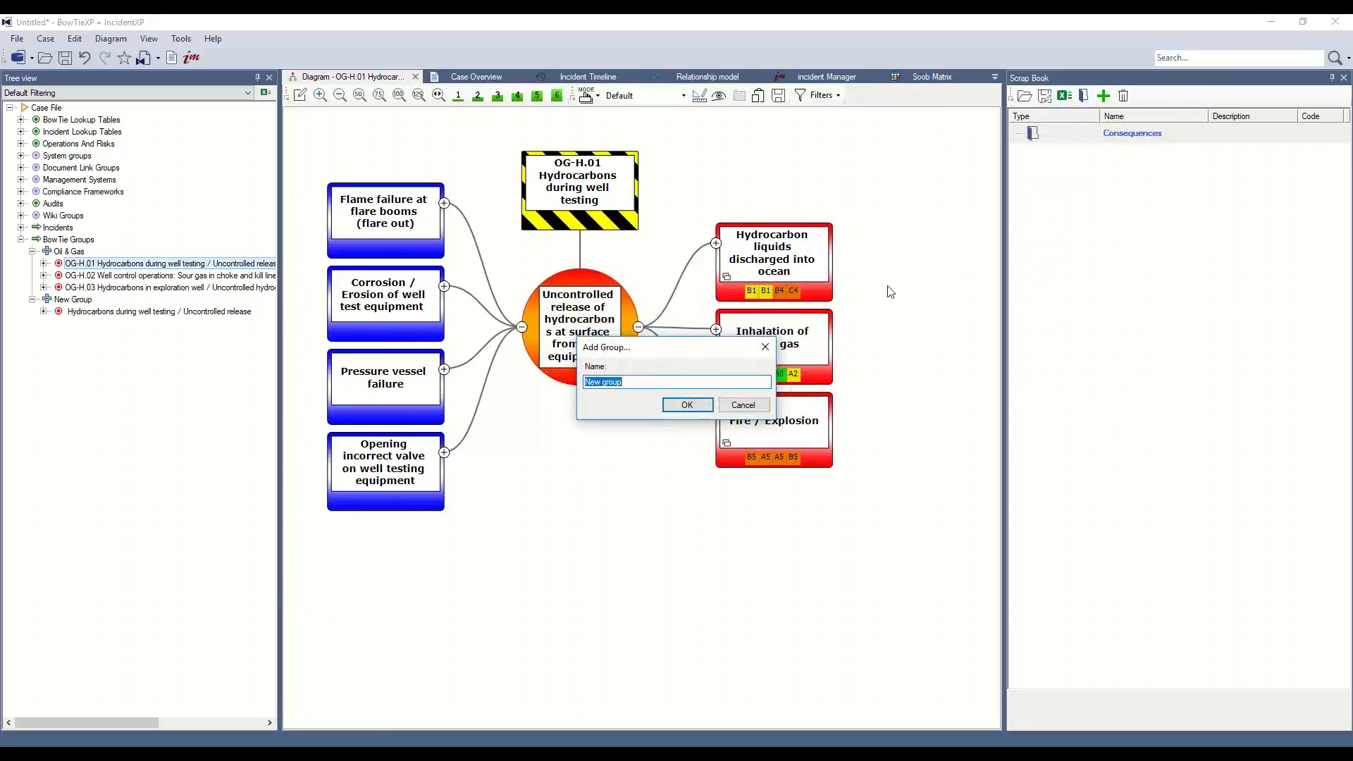
pyautogui.write('Threats')
pyautogui.press('Return')
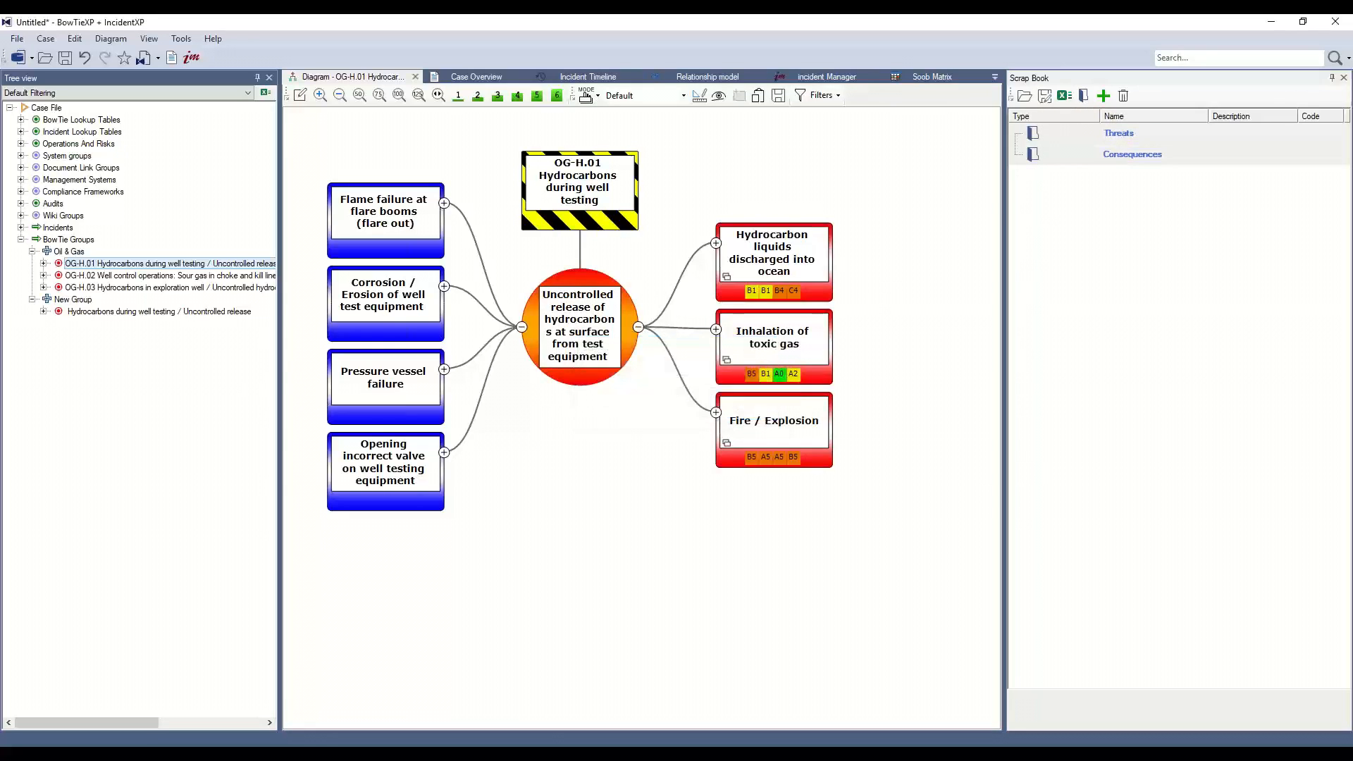
# Add a scrap book group named Controls.
pyautogui.click(1084, 98)
pyautogui.write('Contr')
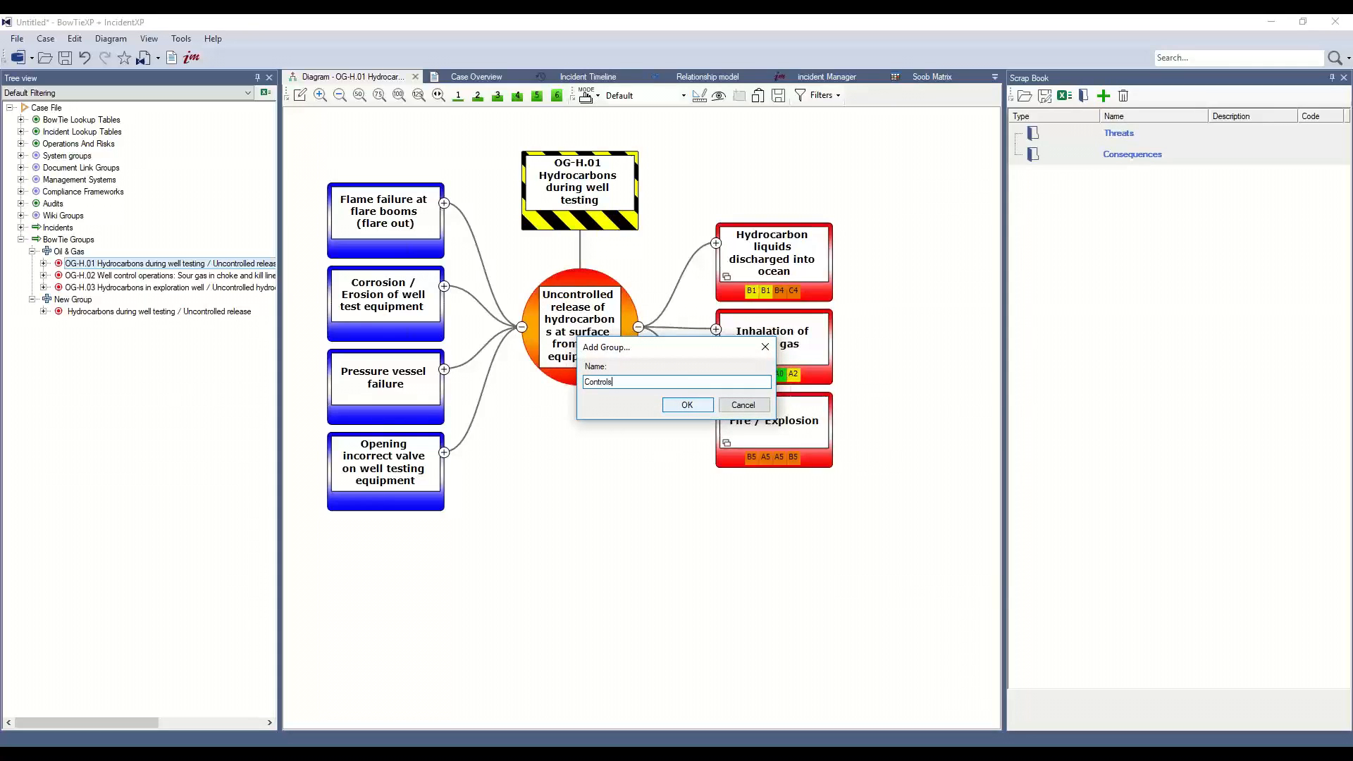
pyautogui.write('ols')
pyautogui.click(687, 406)
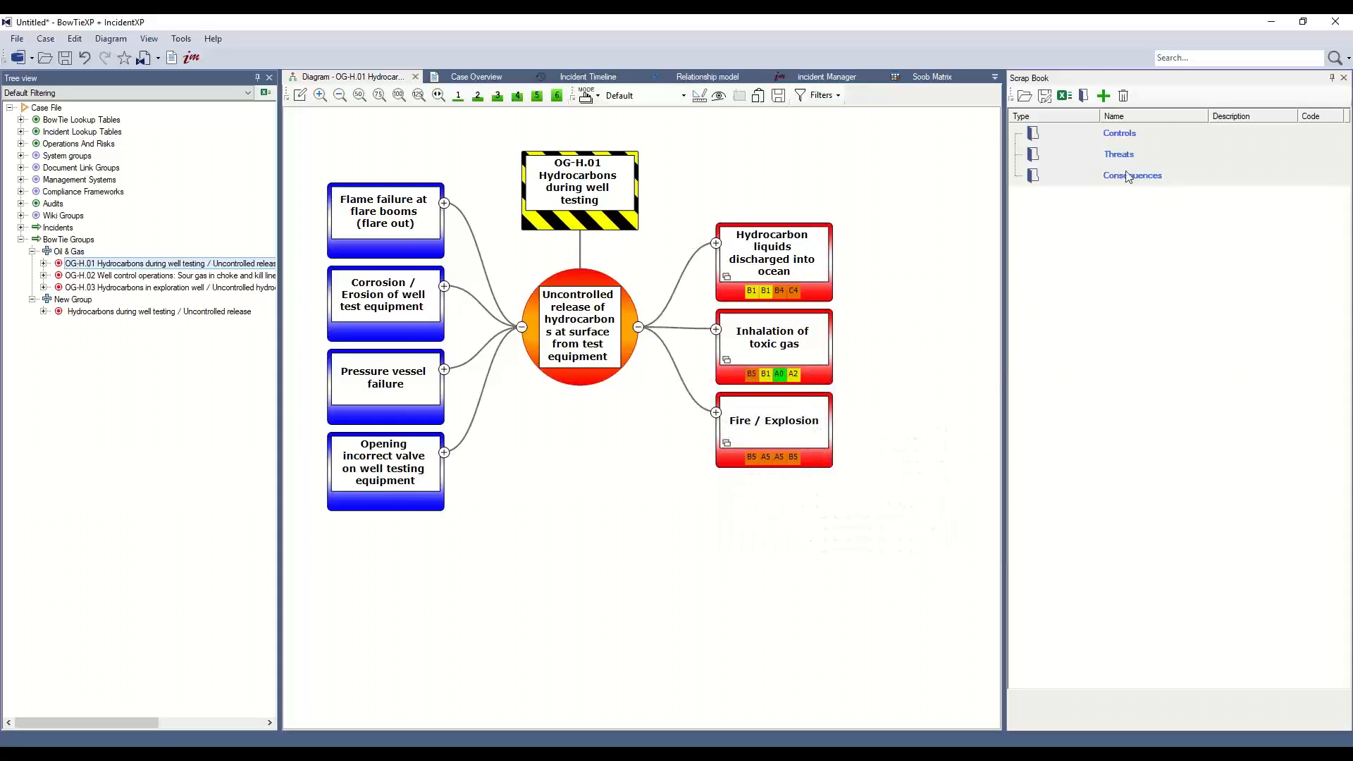
# Copy the Fire / Explosion consequence into the Consequences group and expand it to show its barriers.
pyautogui.moveTo(776, 432)
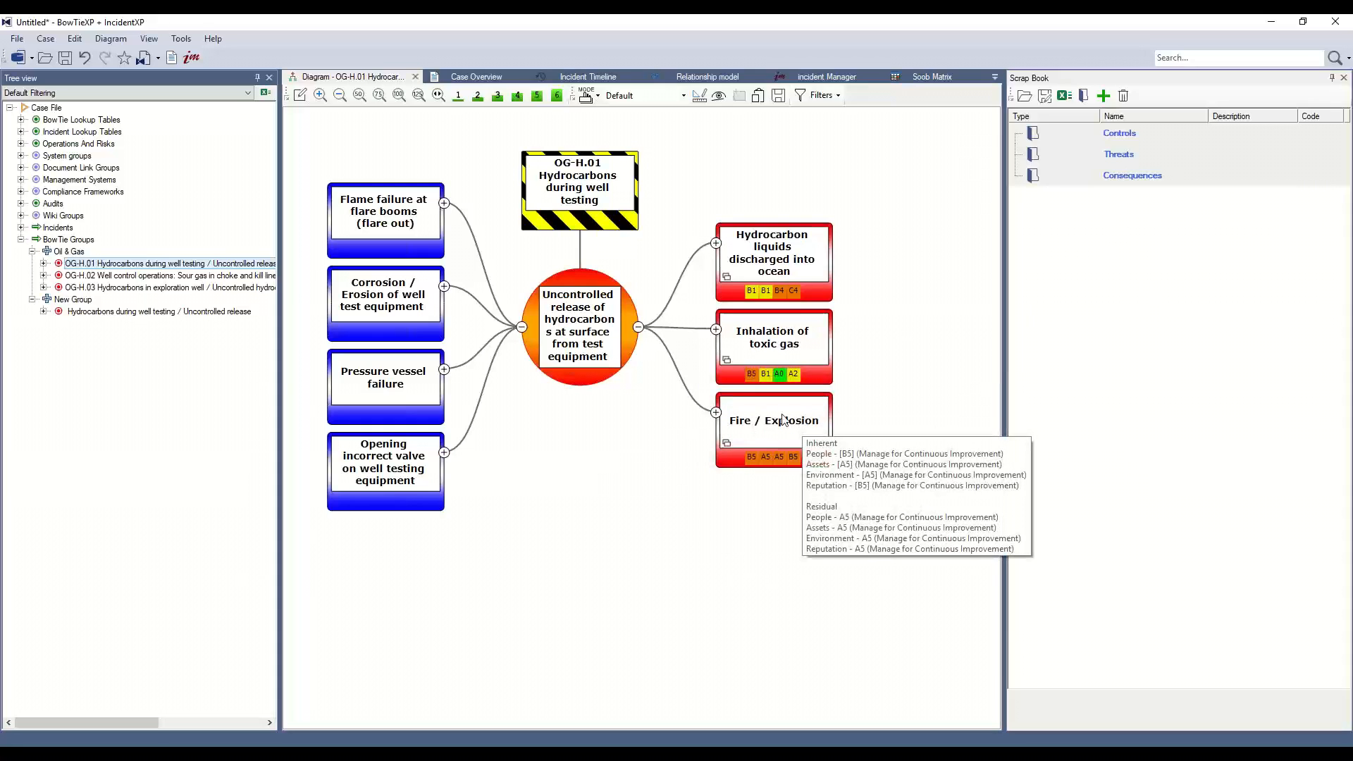
pyautogui.moveTo(754, 467)
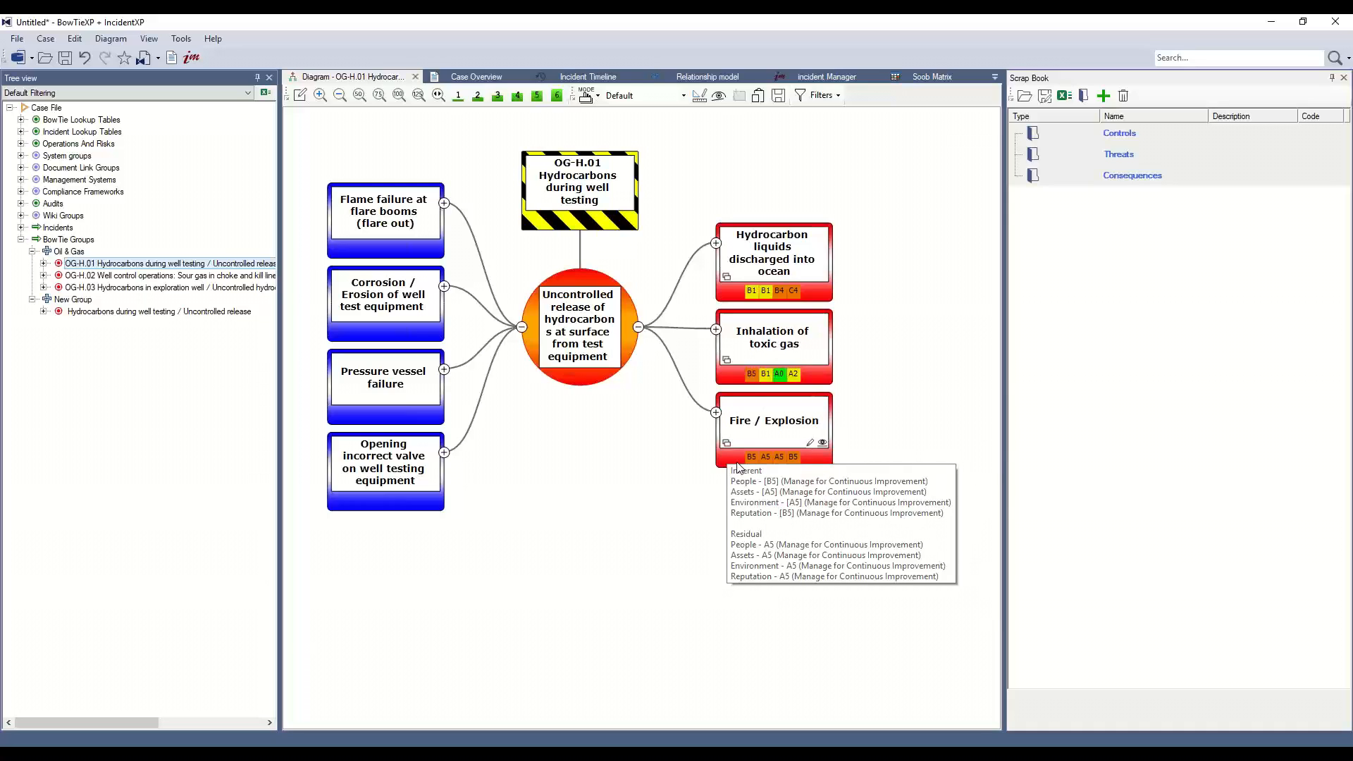
pyautogui.moveTo(735, 463); pyautogui.dragTo(1147, 180)
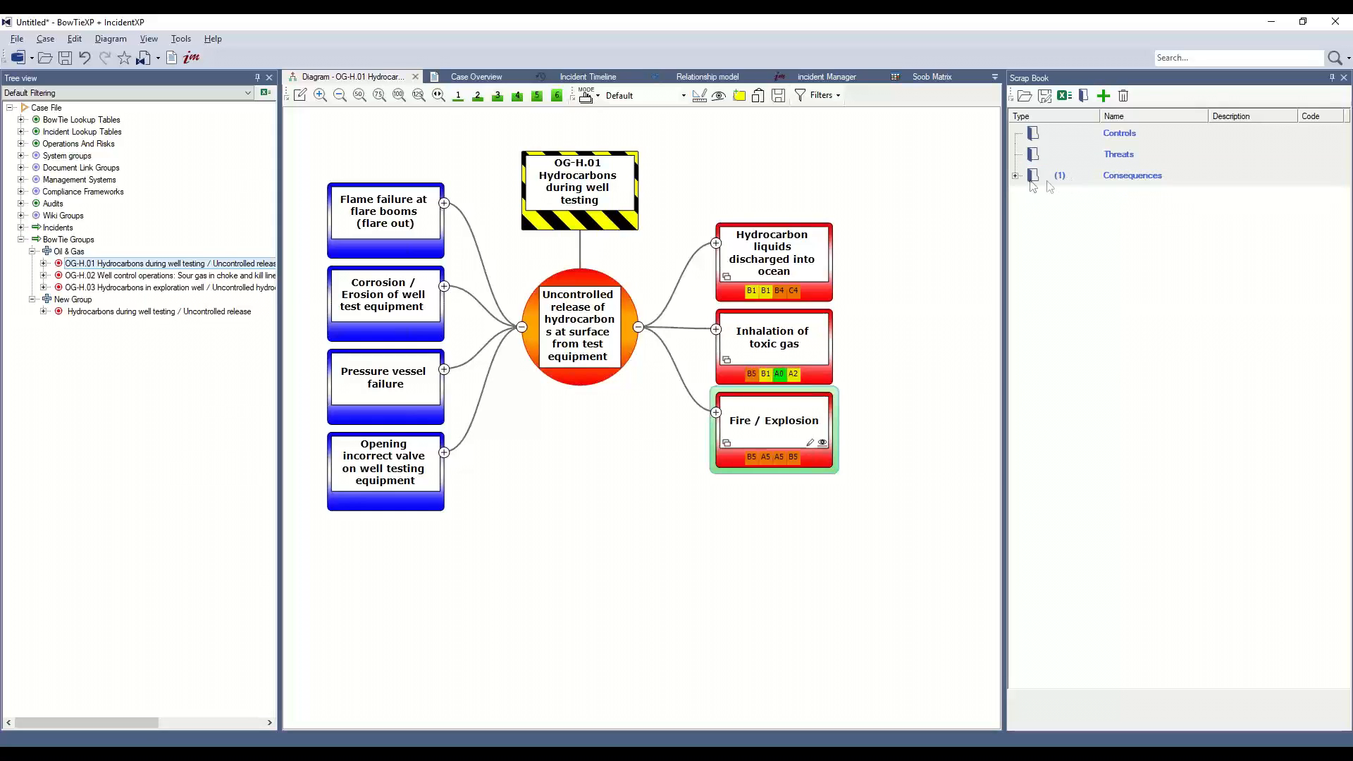
pyautogui.click(1016, 177)
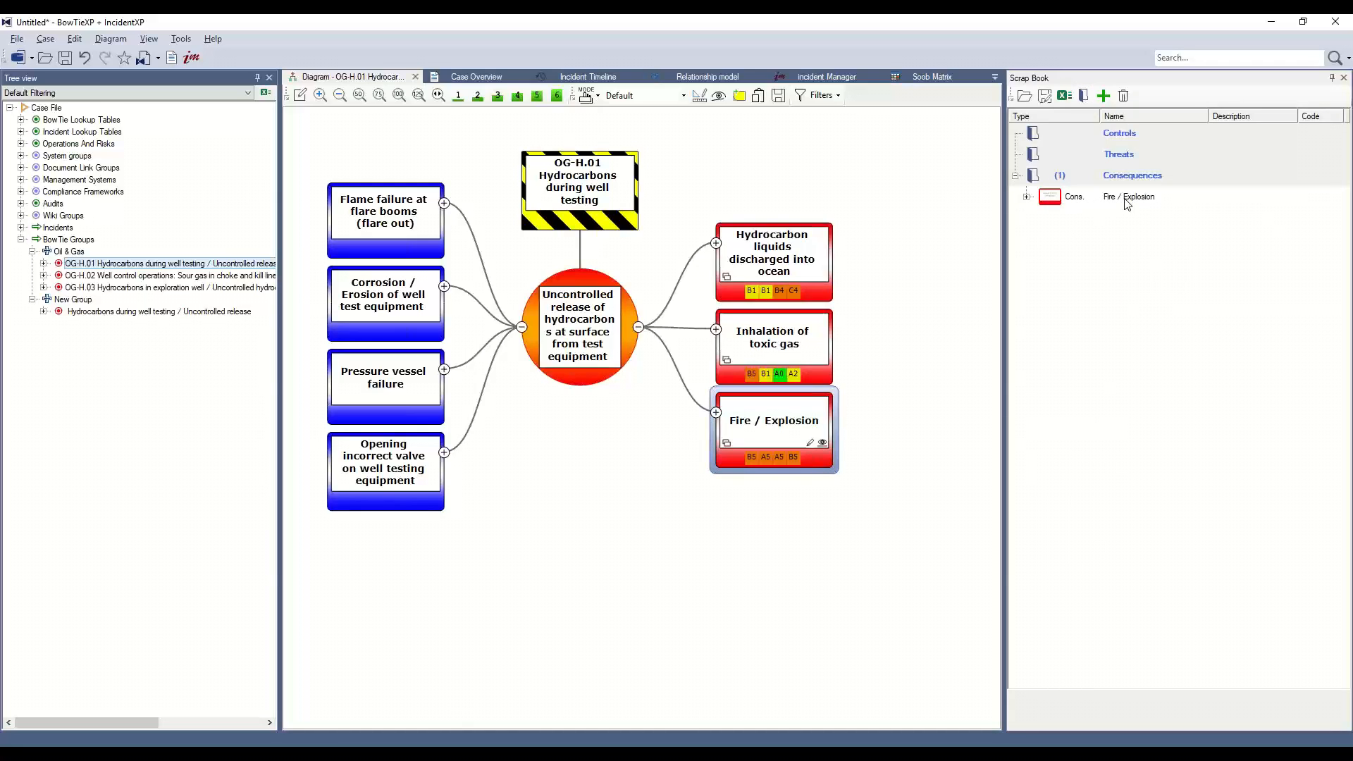
pyautogui.click(1027, 197)
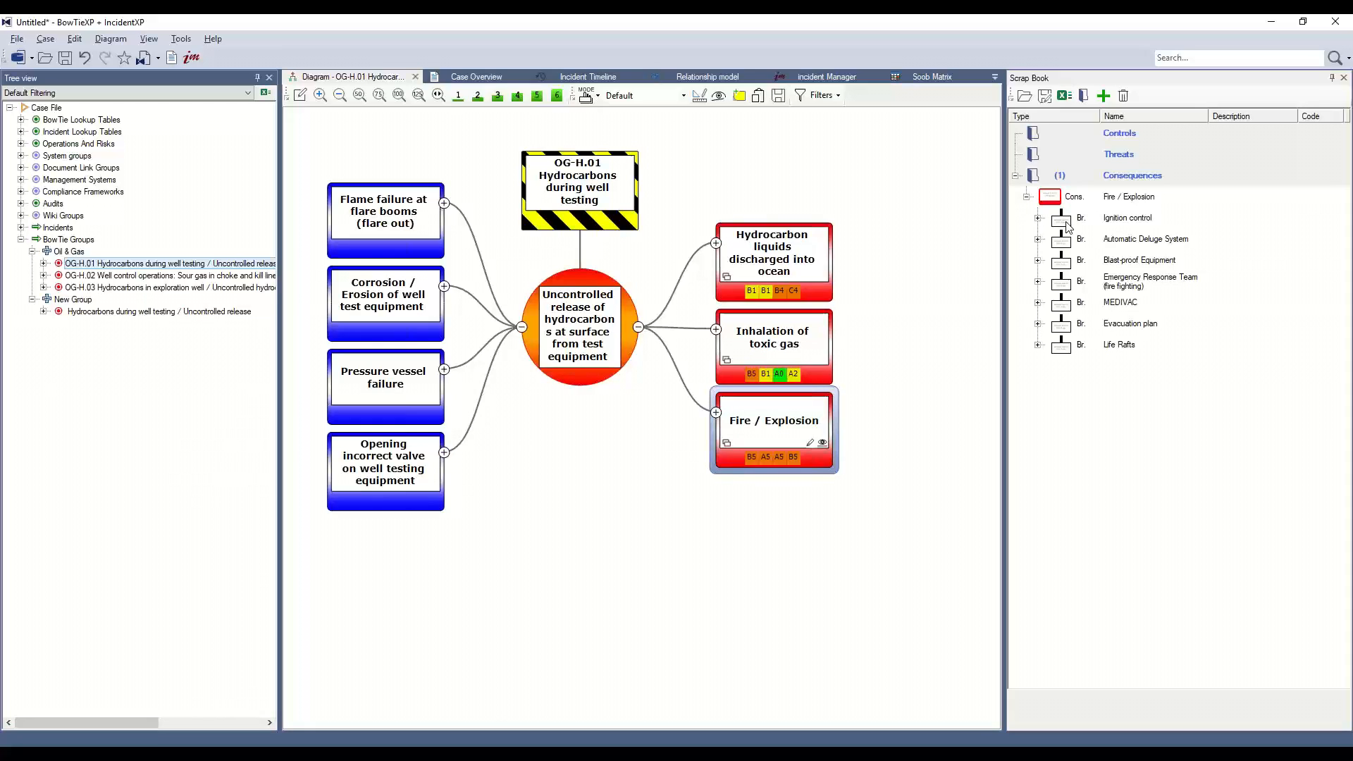
# Expand the Fire / Explosion consequence in the diagram to show its barrier pathway.
pyautogui.click(717, 413)
pyautogui.moveTo(611, 722); pyautogui.dragTo(961, 712)
pyautogui.moveTo(876, 451)
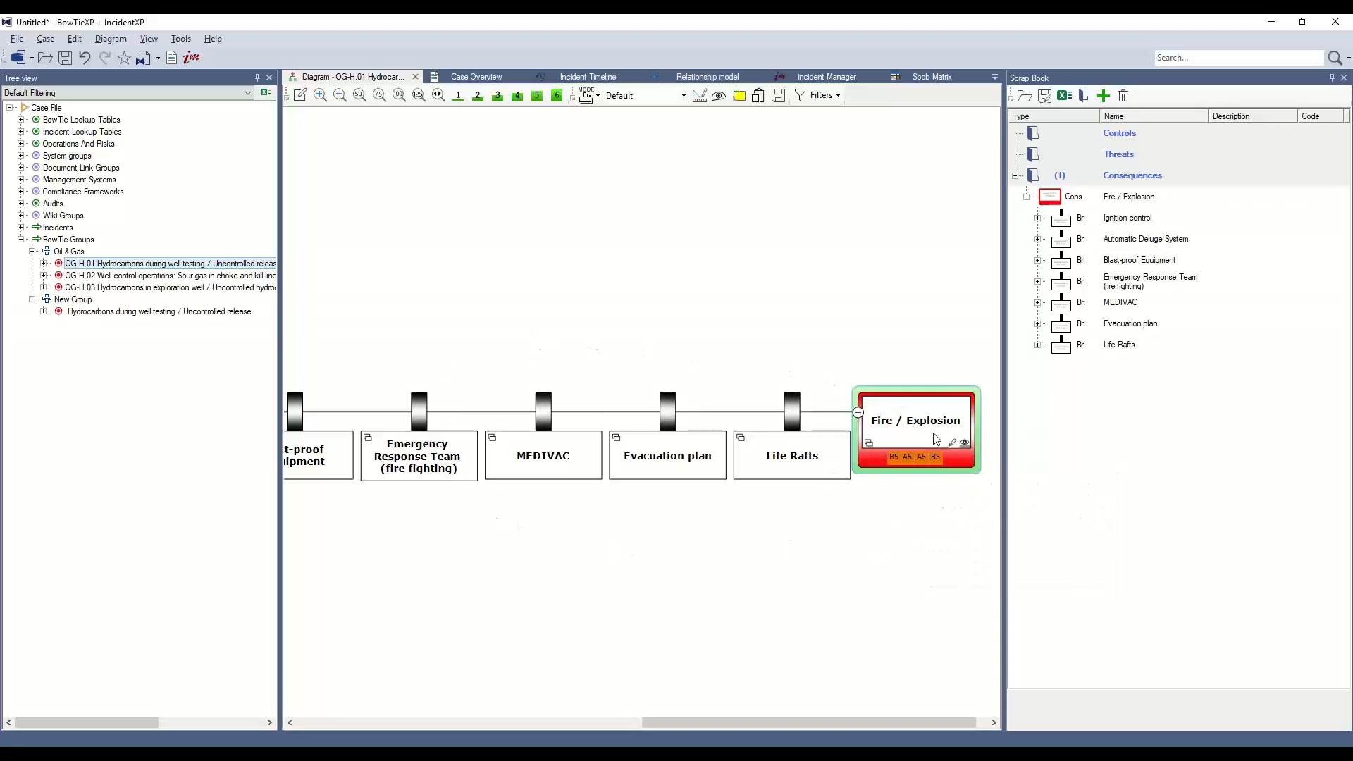
pyautogui.moveTo(879, 417)
pyautogui.moveTo(910, 724); pyautogui.dragTo(779, 671)
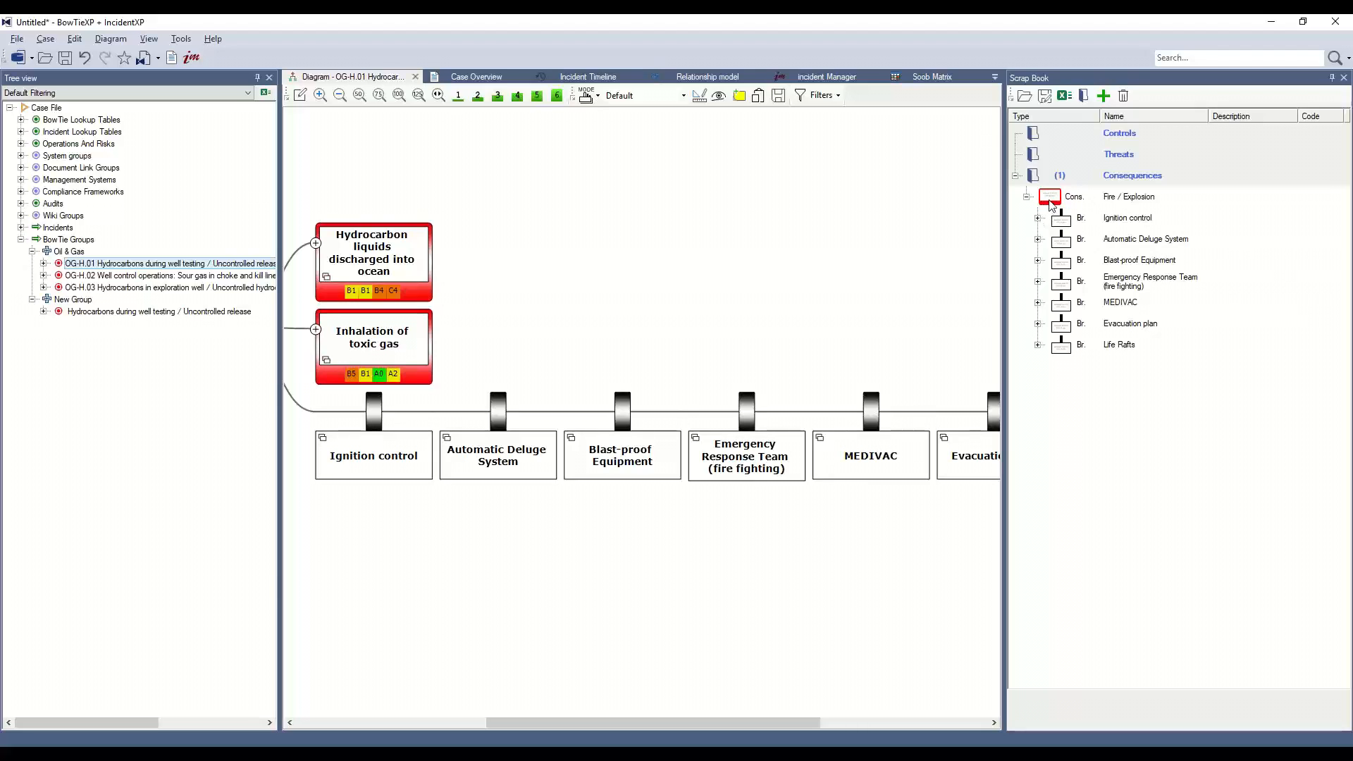
pyautogui.moveTo(804, 722); pyautogui.dragTo(941, 723)
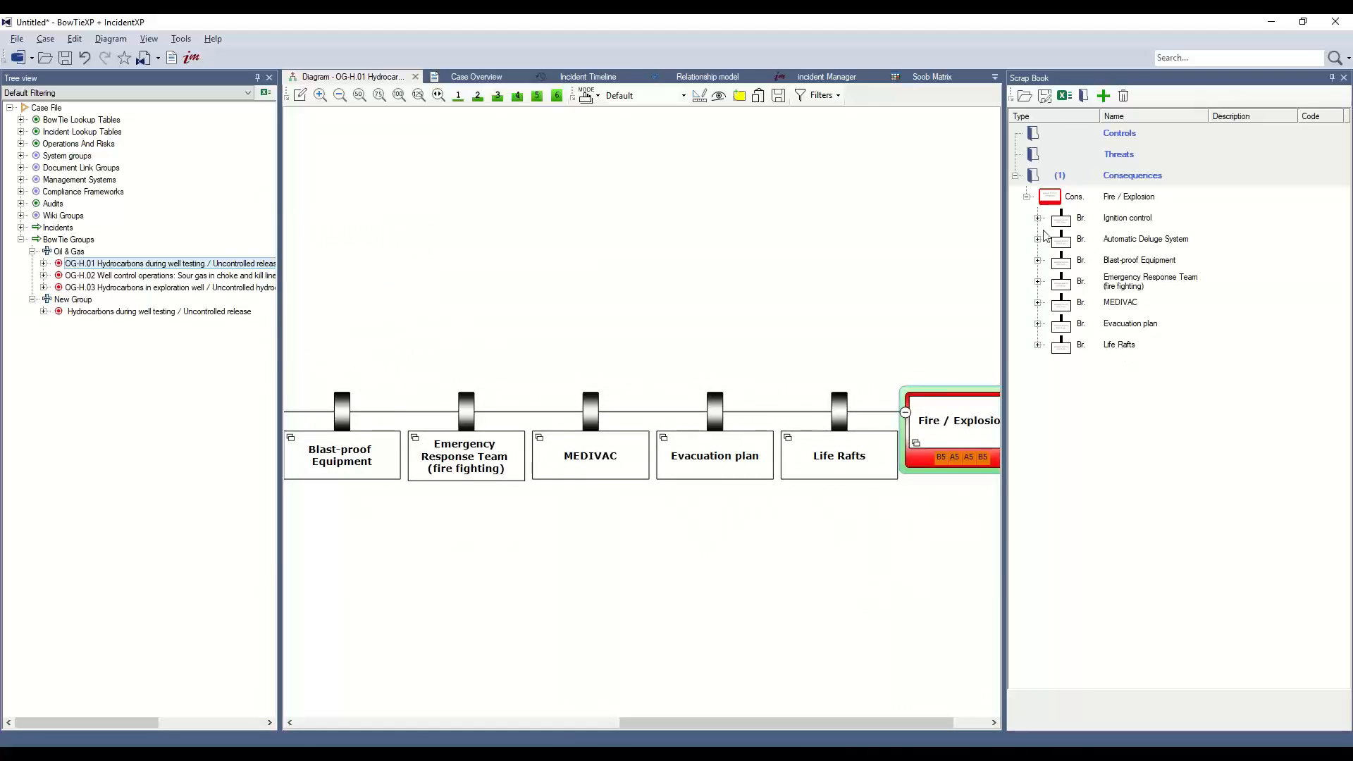
# Move the seven barriers under Fire / Explosion into the Controls group.
pyautogui.moveTo(1064, 224); pyautogui.dragTo(1065, 349)
pyautogui.rightClick(1155, 242)
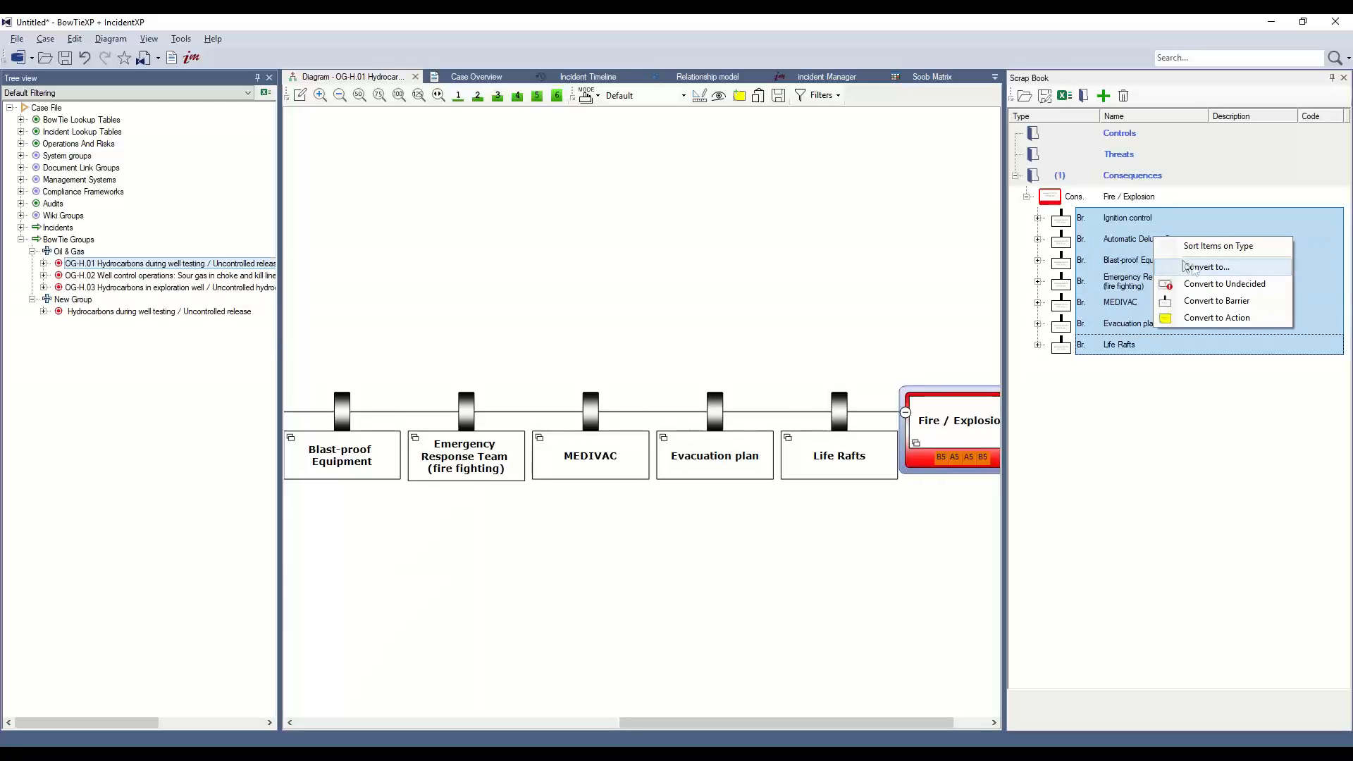
pyautogui.click(1083, 218)
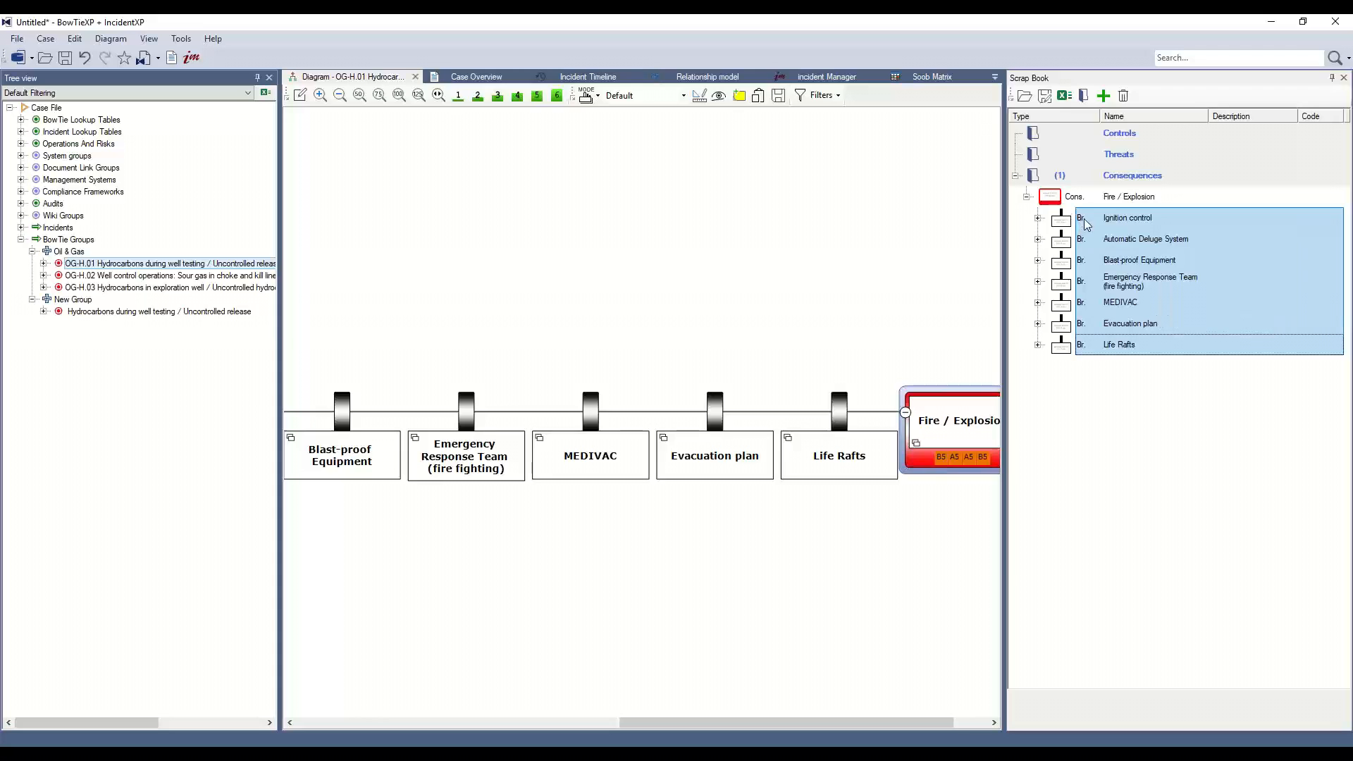
pyautogui.moveTo(1083, 218); pyautogui.dragTo(1134, 141)
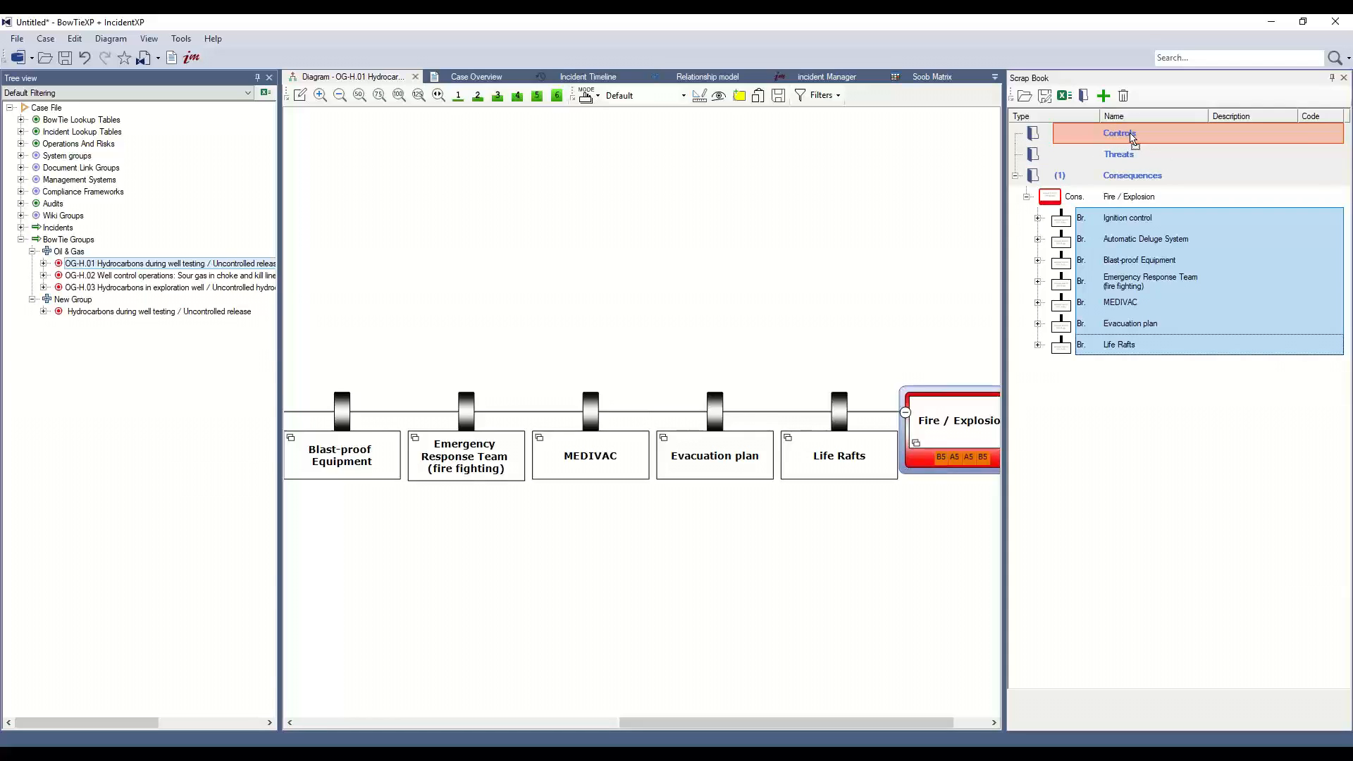
pyautogui.moveTo(1134, 141); pyautogui.dragTo(1134, 141)
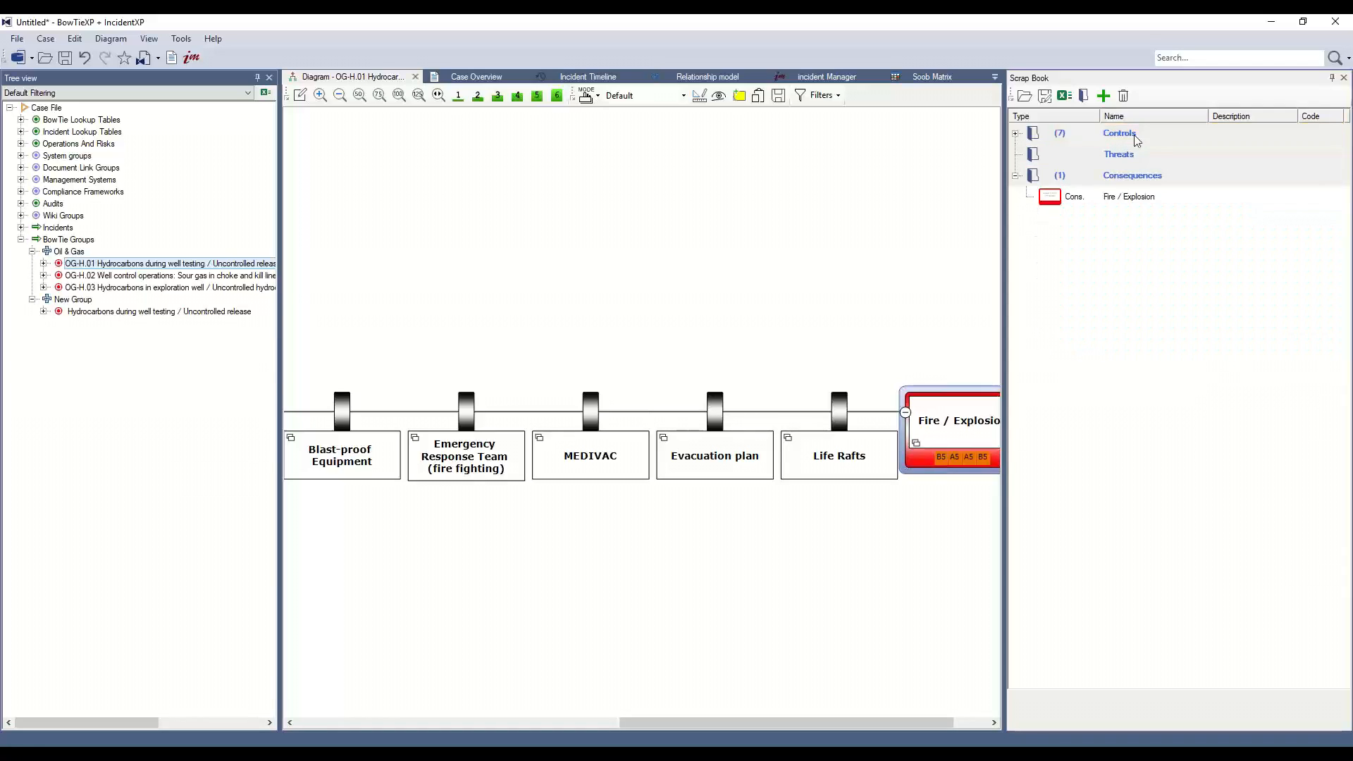
# Expand the Controls group and the Ignition control and Automatic Deluge System barriers to inspect their contents.
pyautogui.click(1015, 134)
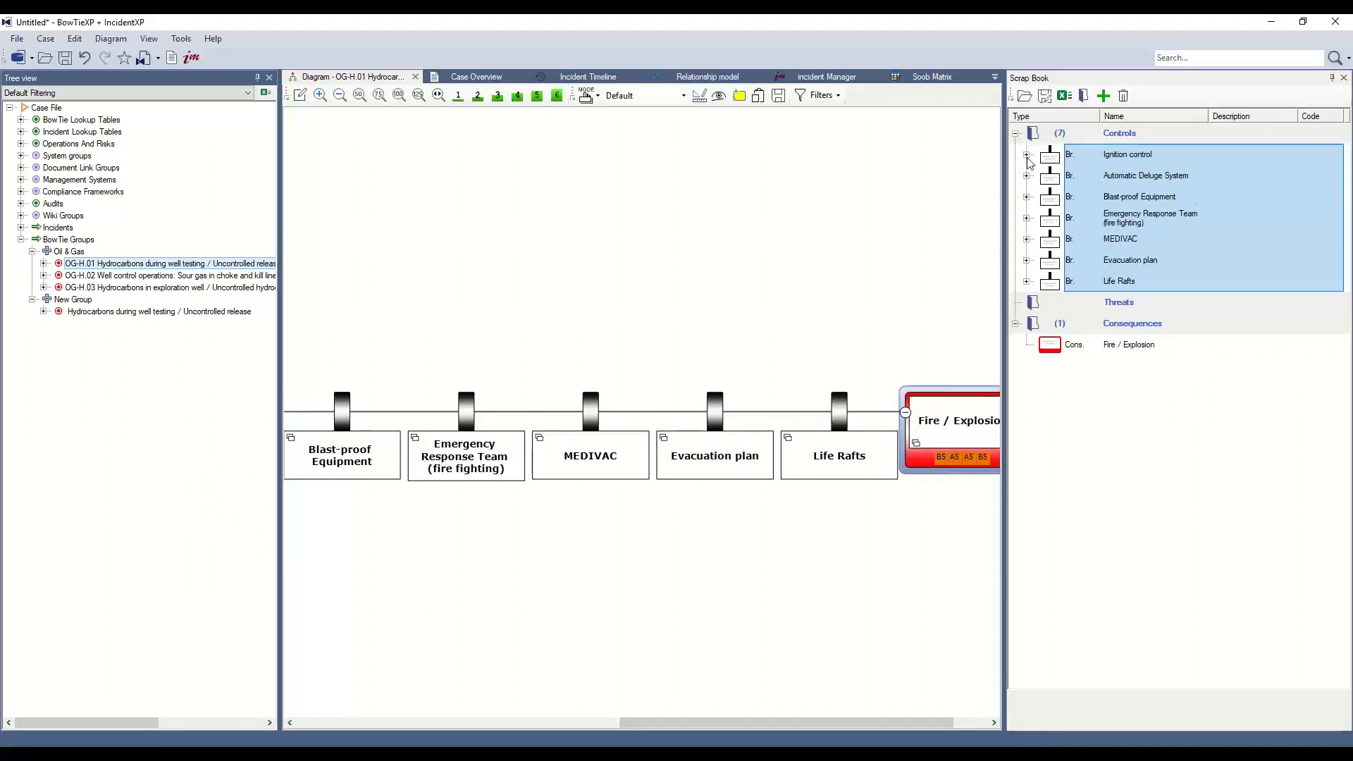
pyautogui.click(1027, 155)
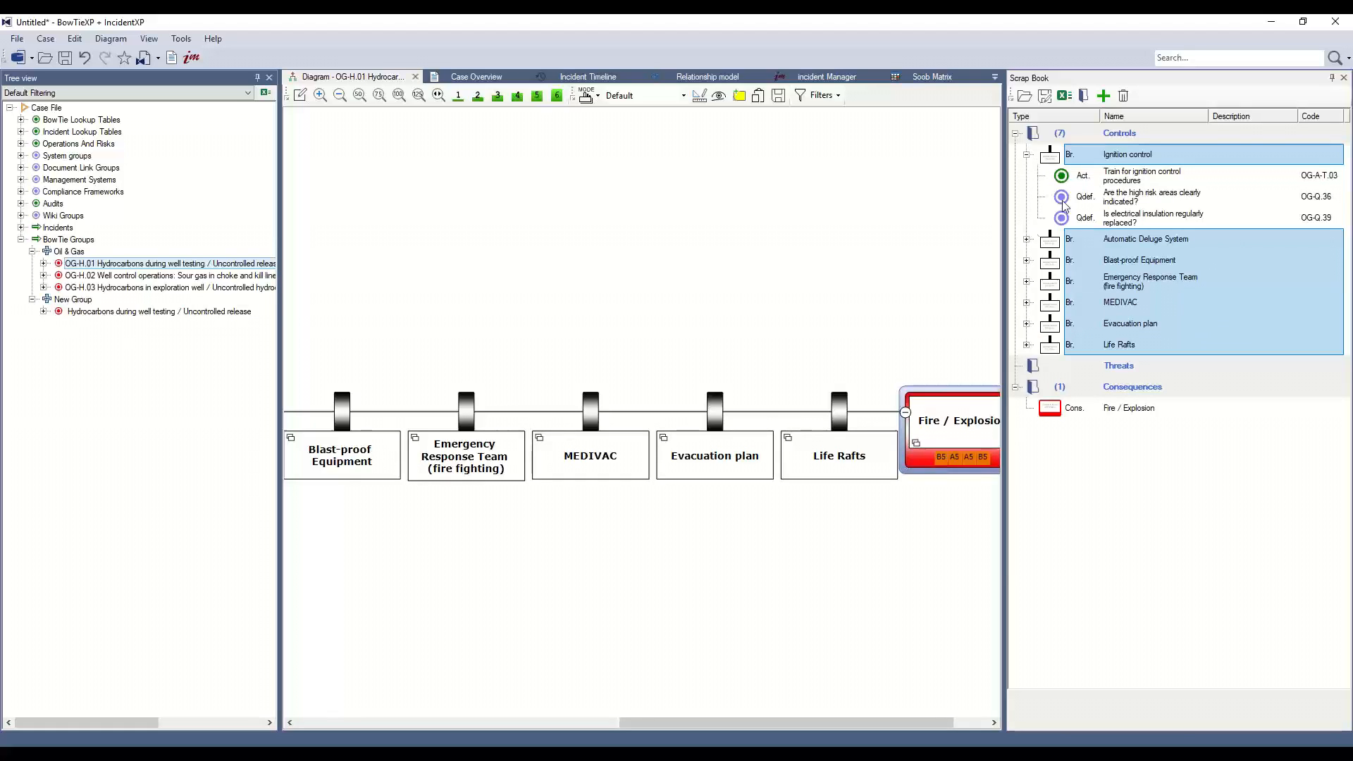
pyautogui.click(1026, 241)
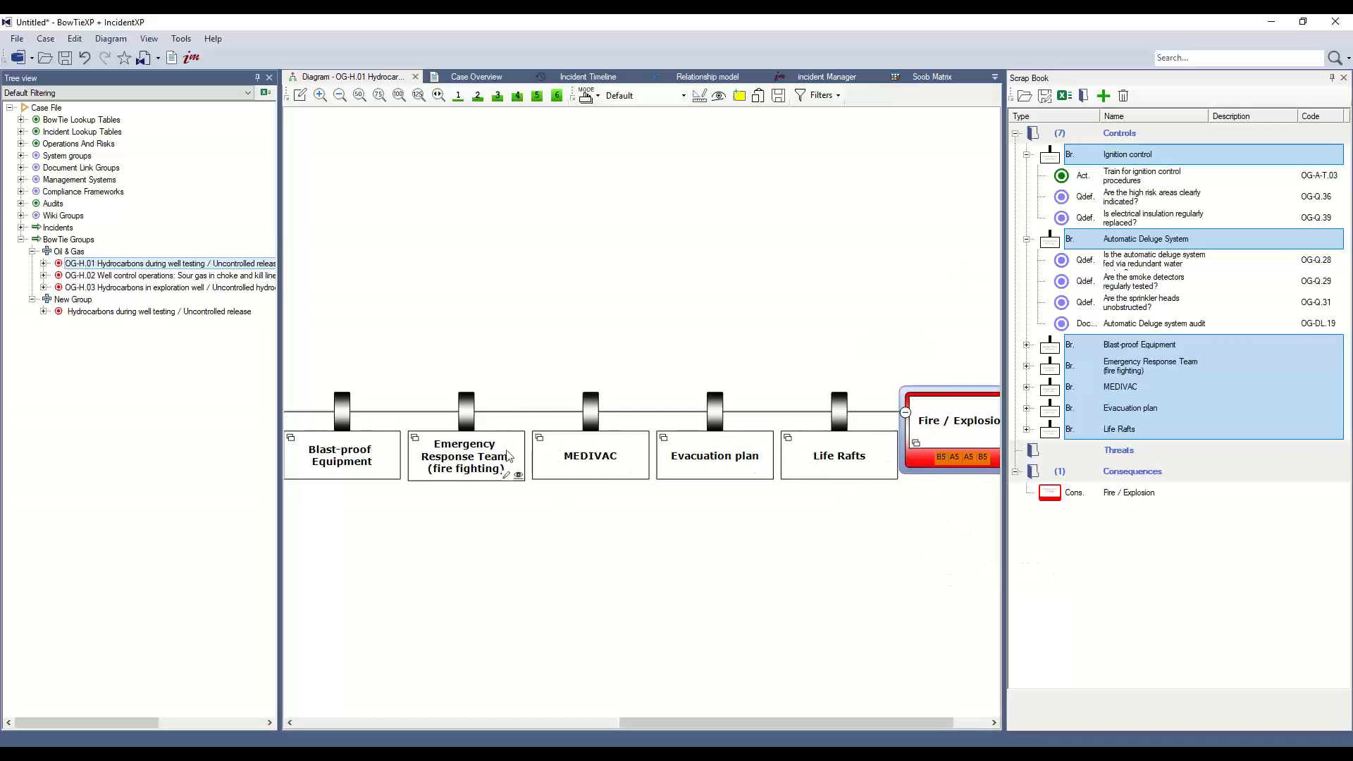
pyautogui.moveTo(819, 459)
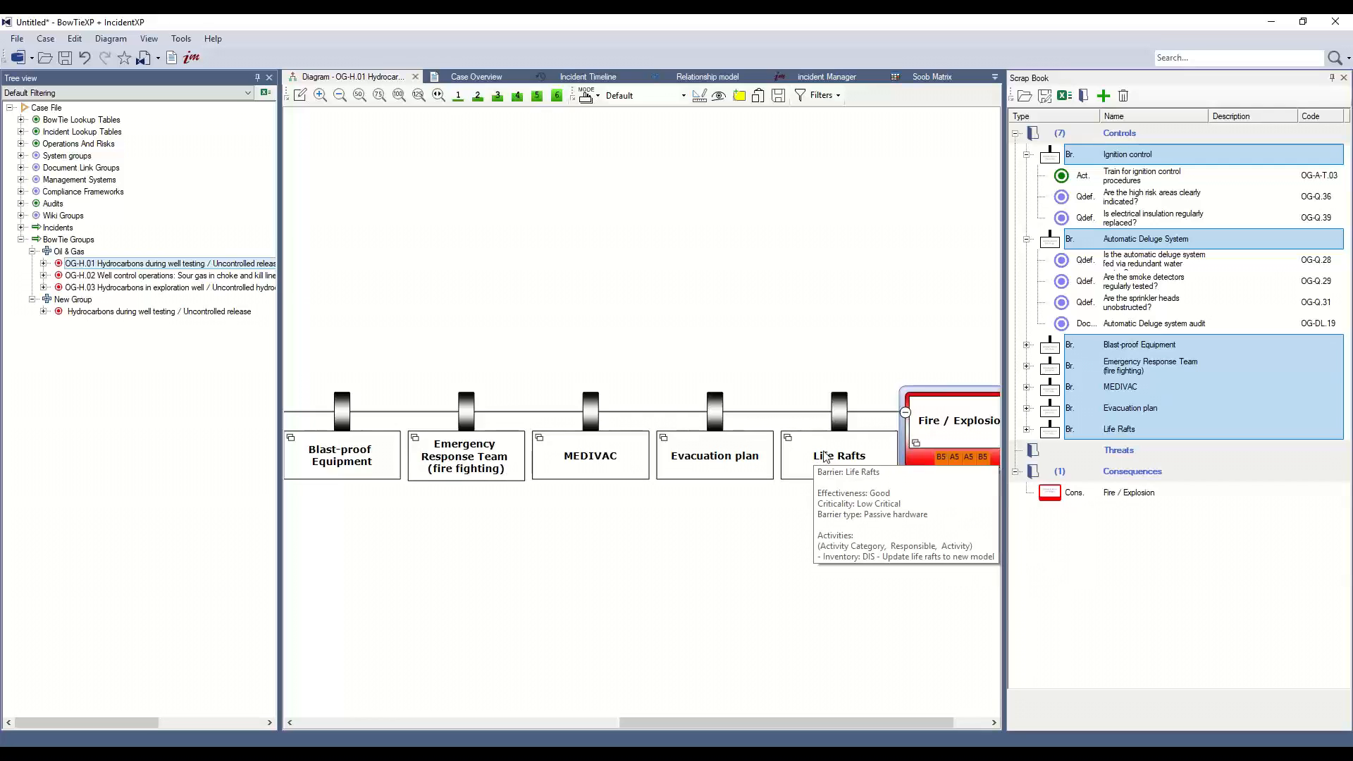
# Remove the activities, questions and document under Ignition control and Automatic Deluge System from the scrap book.
pyautogui.moveTo(1150, 182); pyautogui.dragTo(1139, 321)
pyautogui.press('Delete')
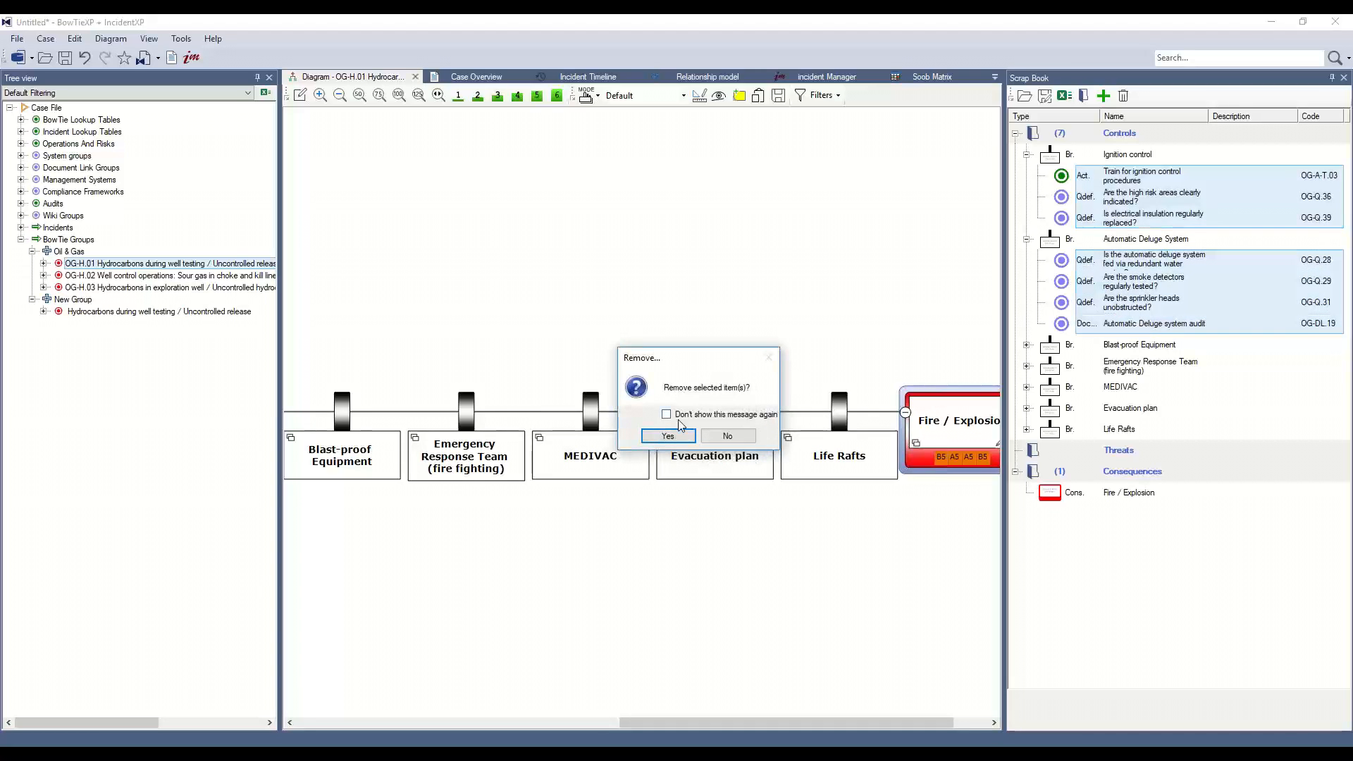
pyautogui.click(667, 436)
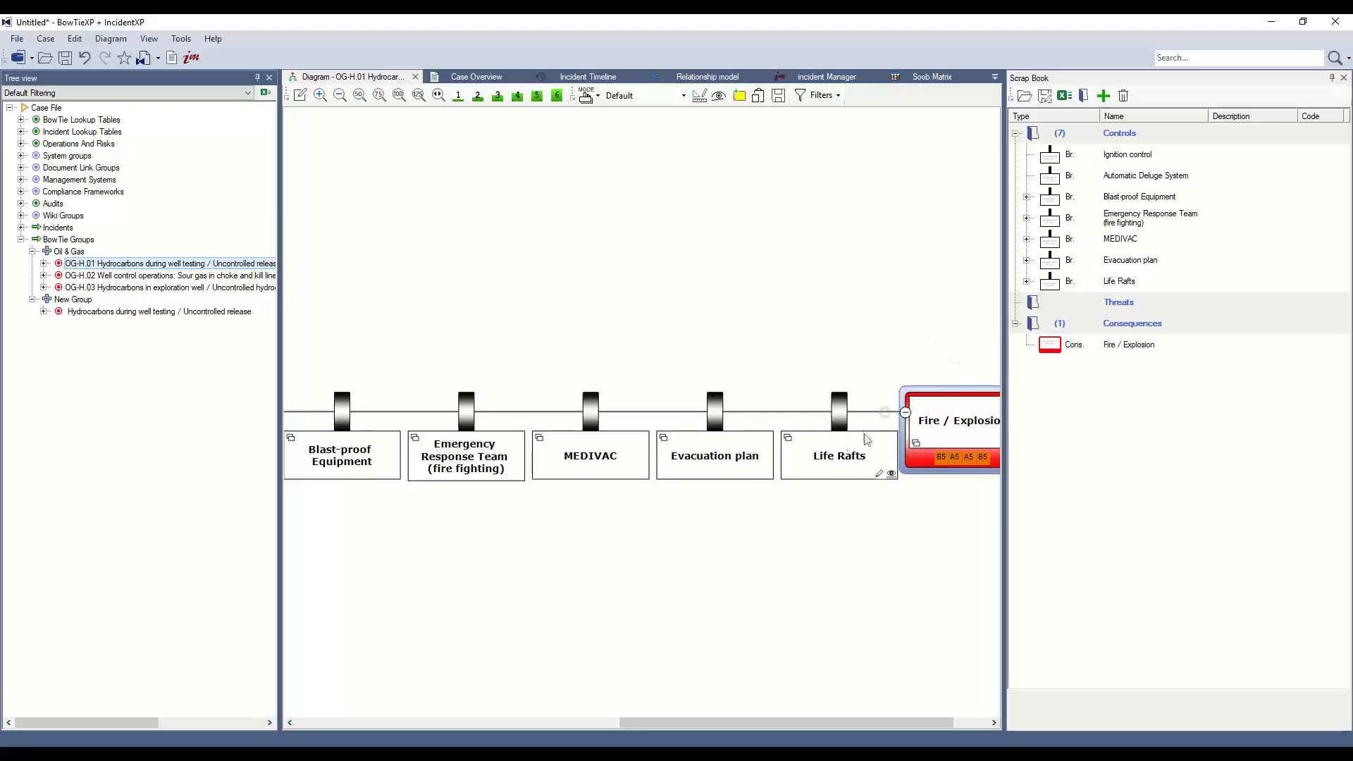
# Set the barrier display to show each barrier's Effectiveness in the diagram.
pyautogui.moveTo(840, 436)
pyautogui.click(891, 475)
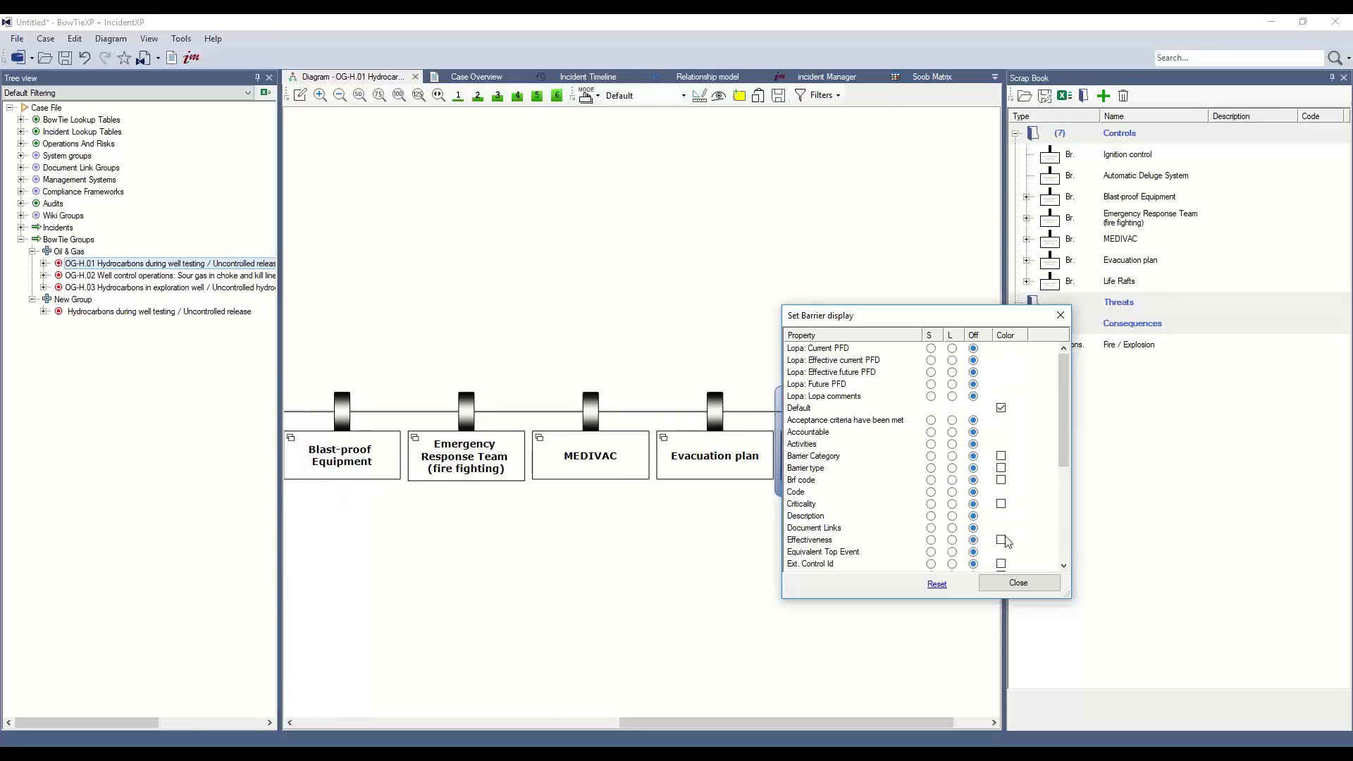
pyautogui.click(952, 539)
pyautogui.click(994, 585)
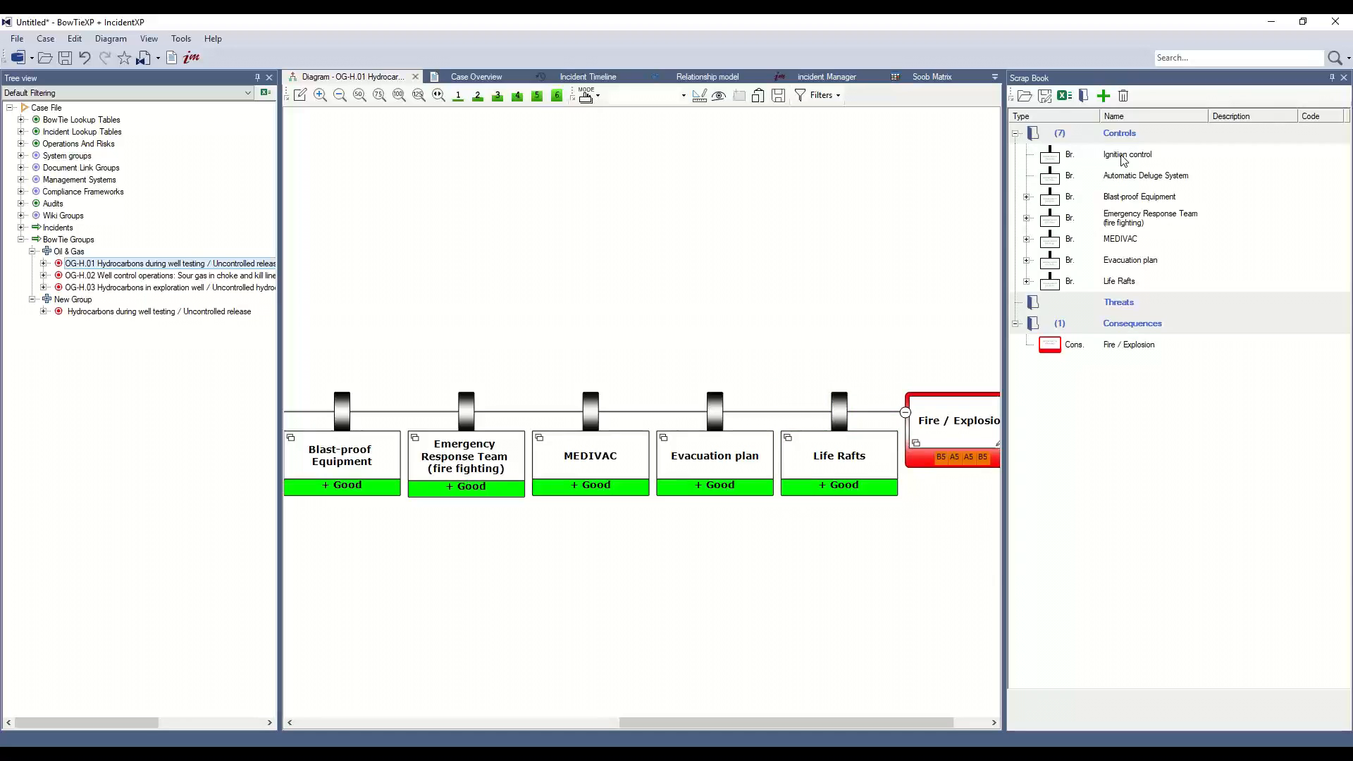
# Insert the Ignition control barrier from the scrap book between Life Rafts and the Fire / Explosion consequence.
pyautogui.moveTo(1123, 159); pyautogui.dragTo(946, 421)
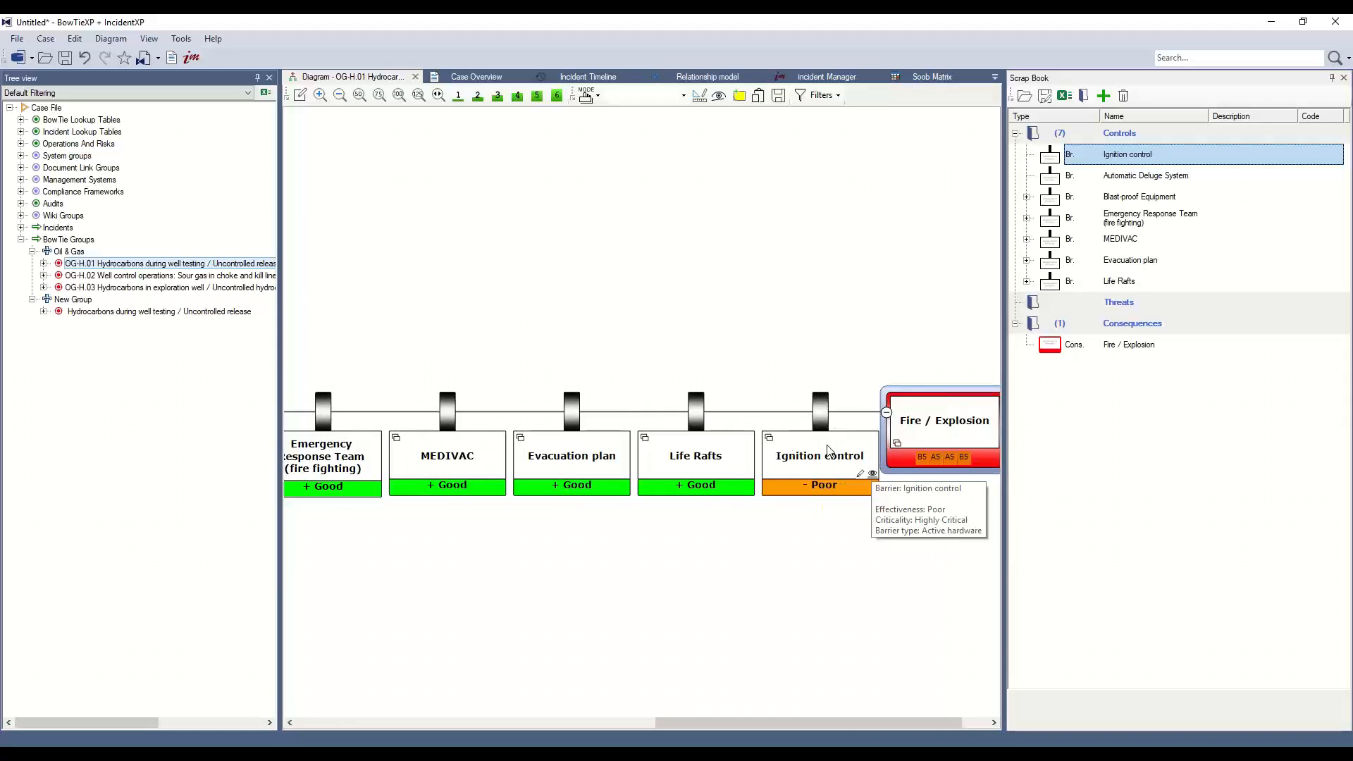
pyautogui.moveTo(894, 718); pyautogui.dragTo(667, 719)
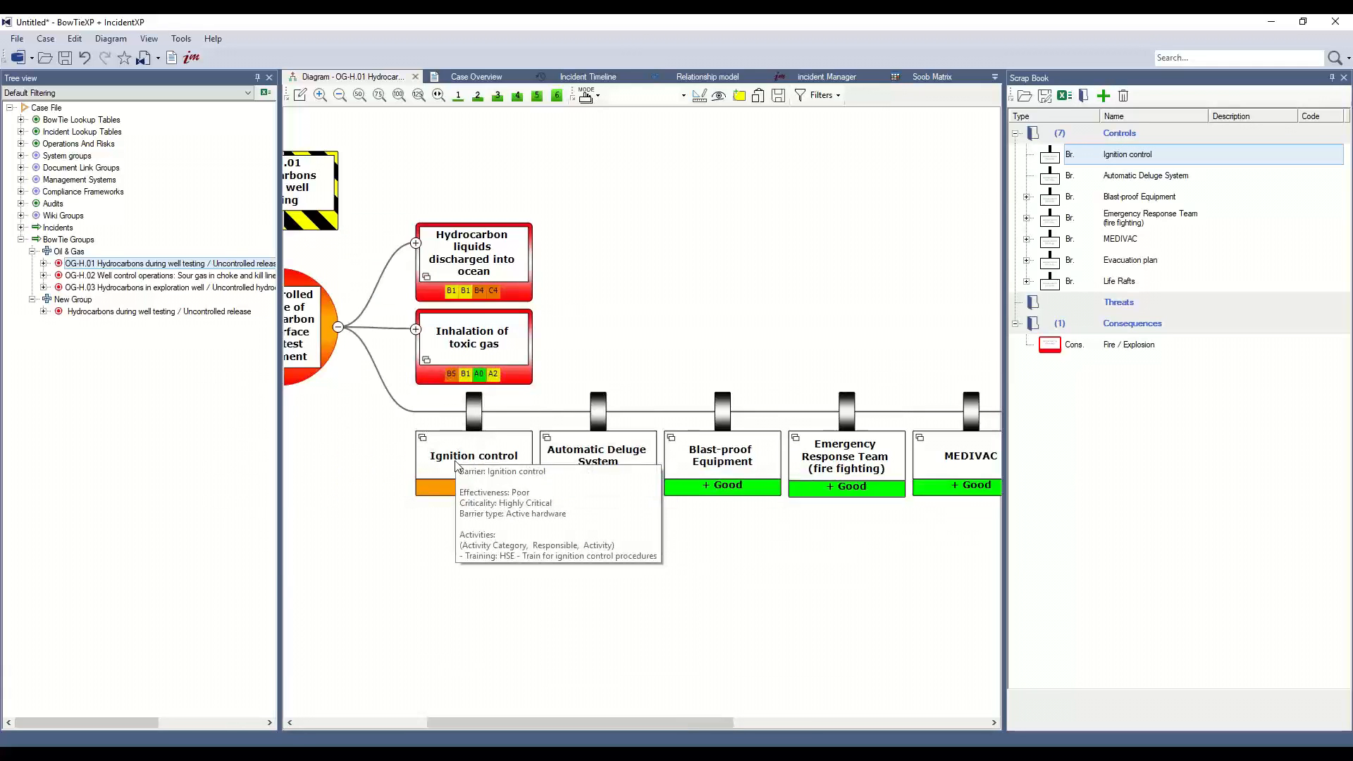
pyautogui.moveTo(679, 726); pyautogui.dragTo(933, 726)
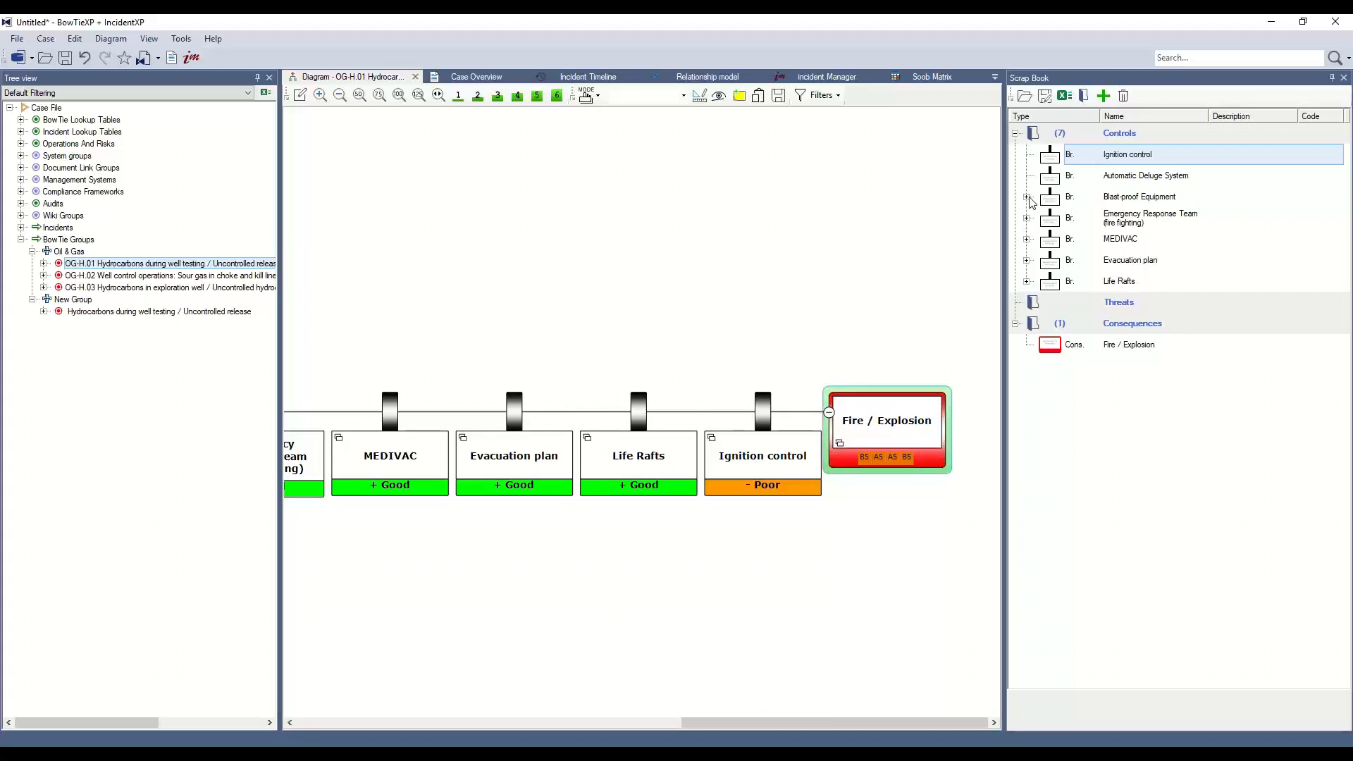
# Remove the Blast-proof Equipment, Emergency Response Team, MEDIVAC, Evacuation plan and Life Rafts barriers from the scrap book.
pyautogui.moveTo(1058, 205); pyautogui.dragTo(1067, 296)
pyautogui.press('Delete')
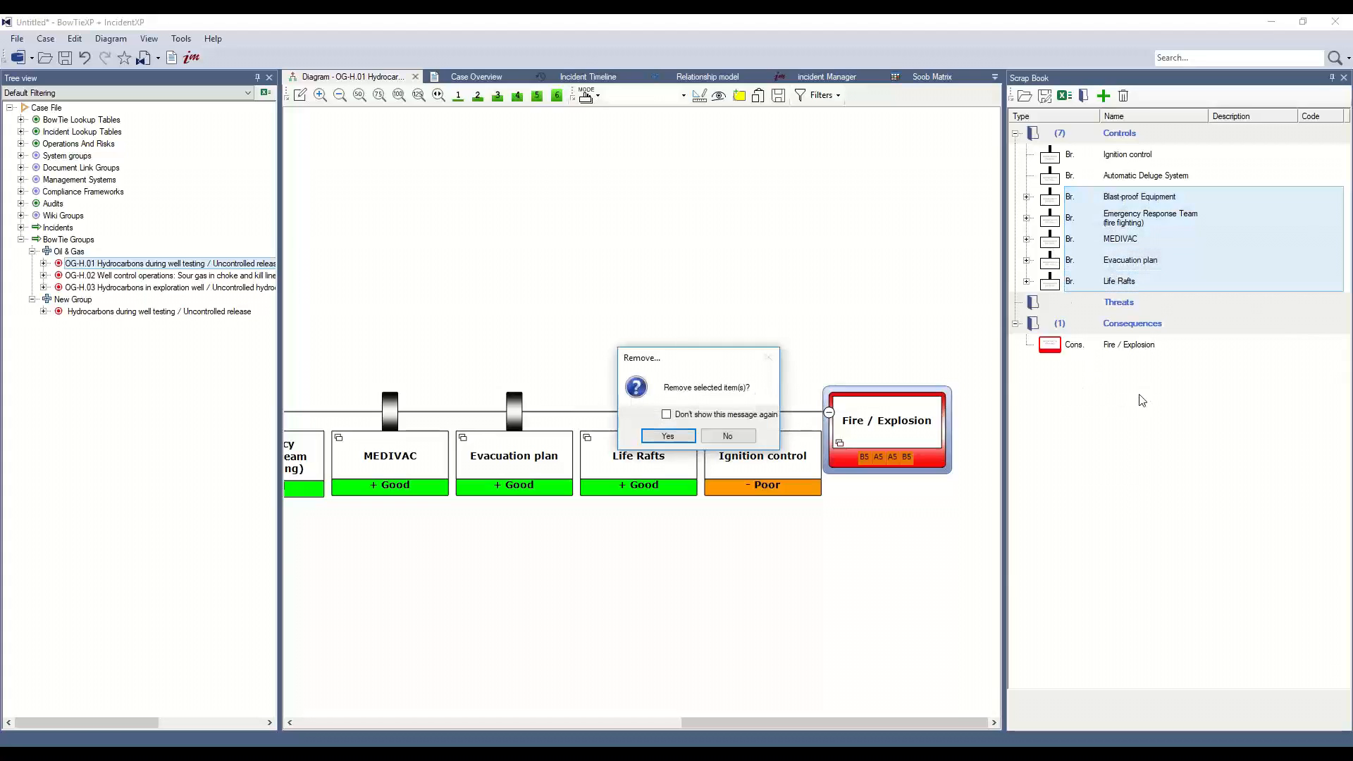
pyautogui.click(668, 435)
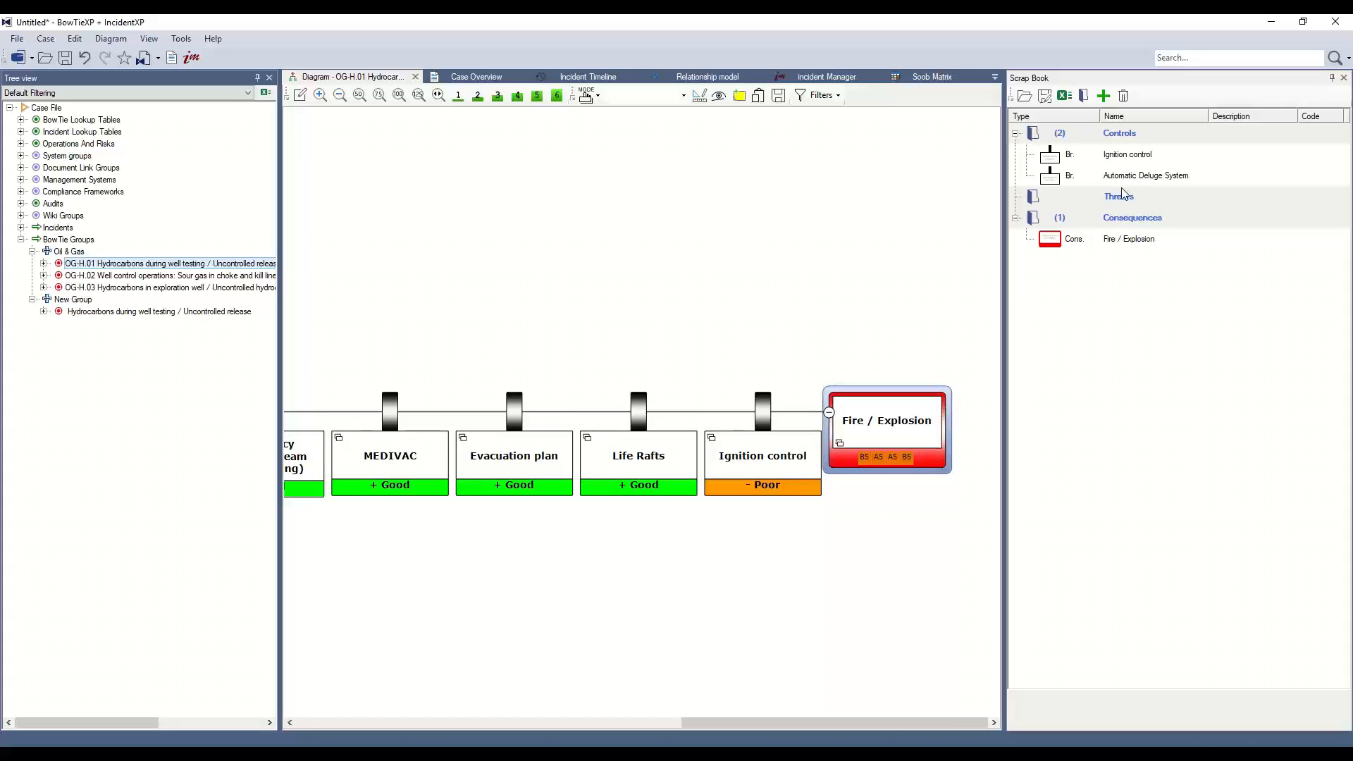
# Add a new item to the scrap book and name it Corrosion.
pyautogui.moveTo(949, 721); pyautogui.dragTo(564, 719)
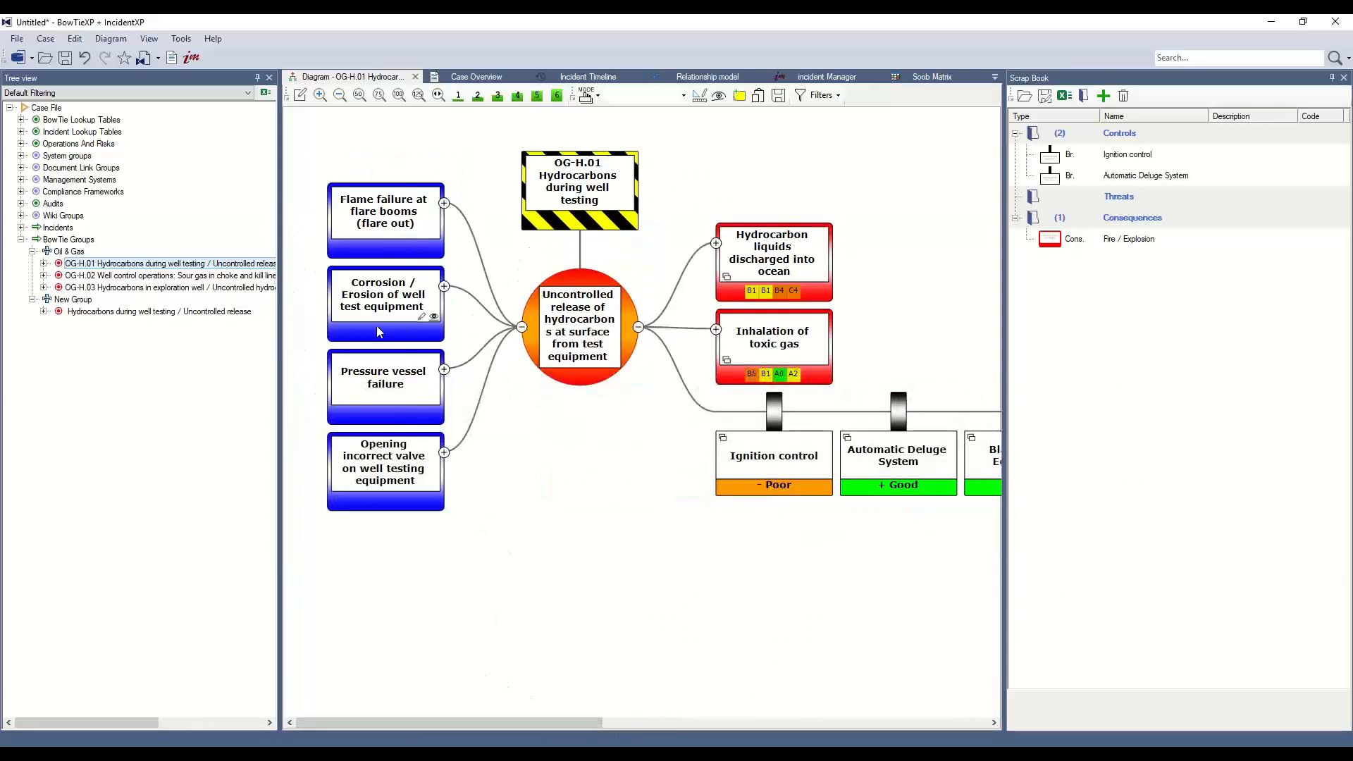
pyautogui.click(1141, 198)
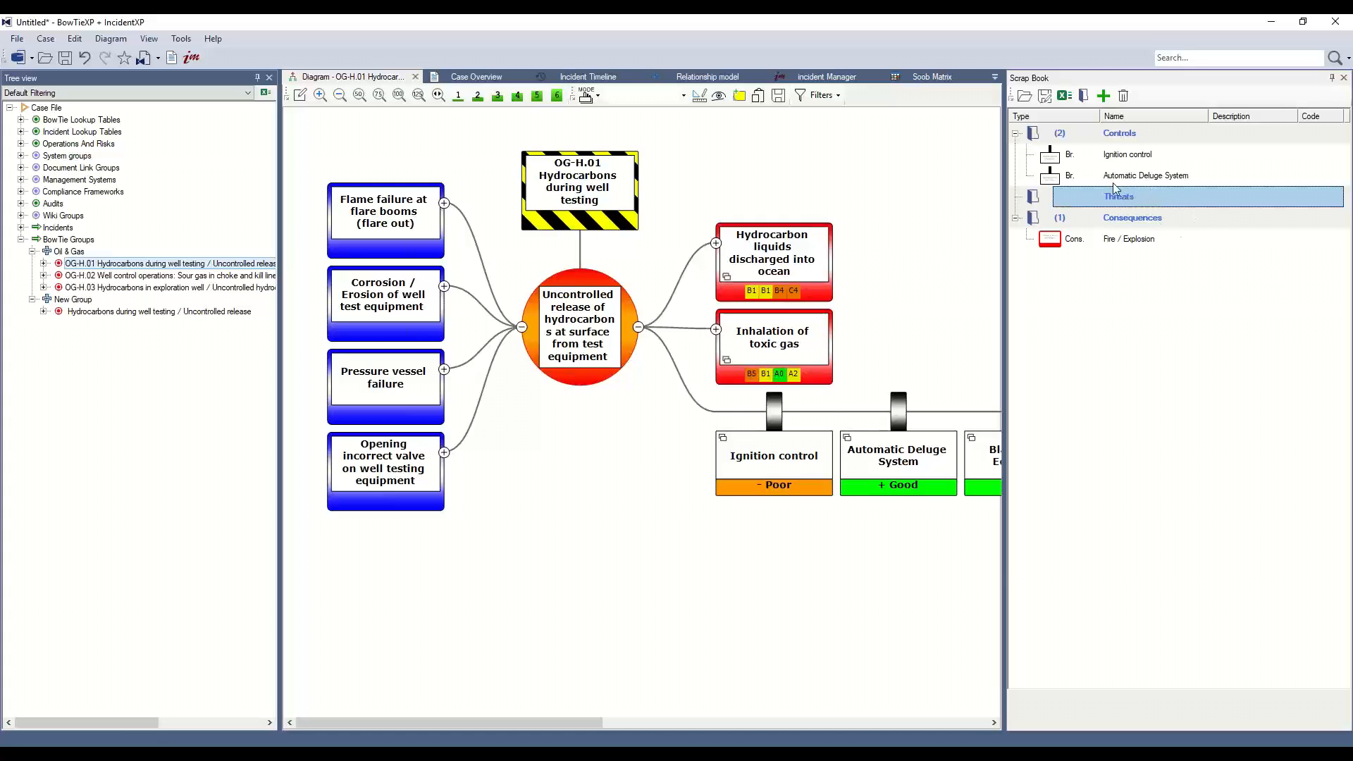
pyautogui.click(1104, 96)
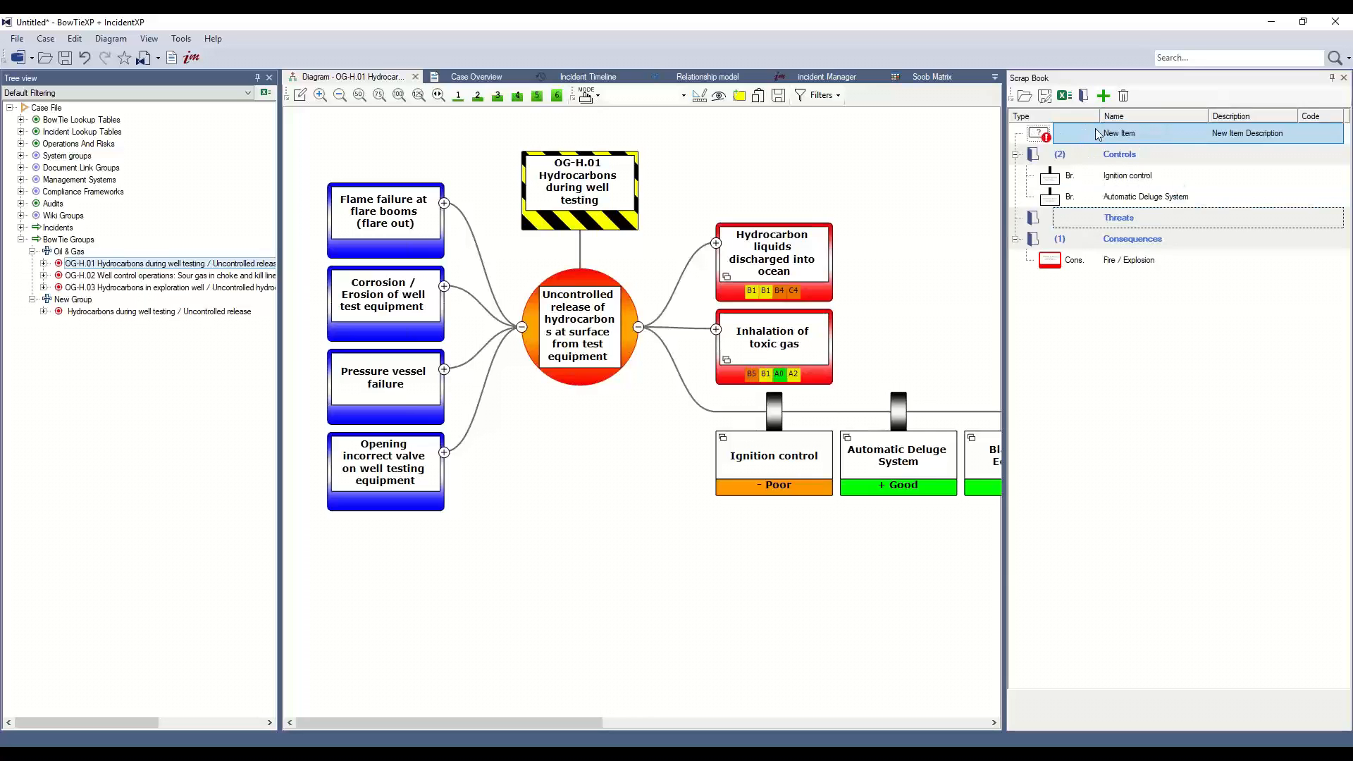
pyautogui.click(1098, 134)
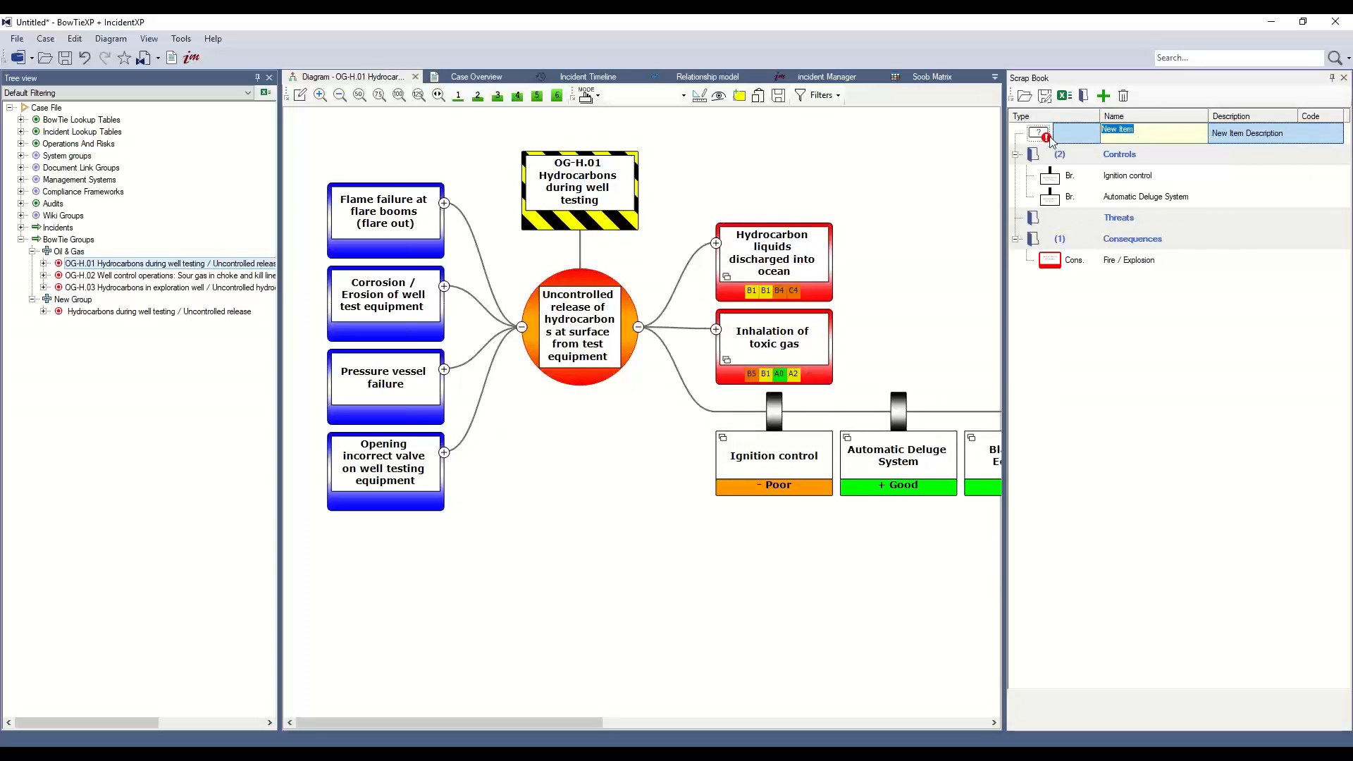
pyautogui.write('Corrosion')
# Convert the Corrosion scrap book item to a Threat.
pyautogui.rightClick(1042, 136)
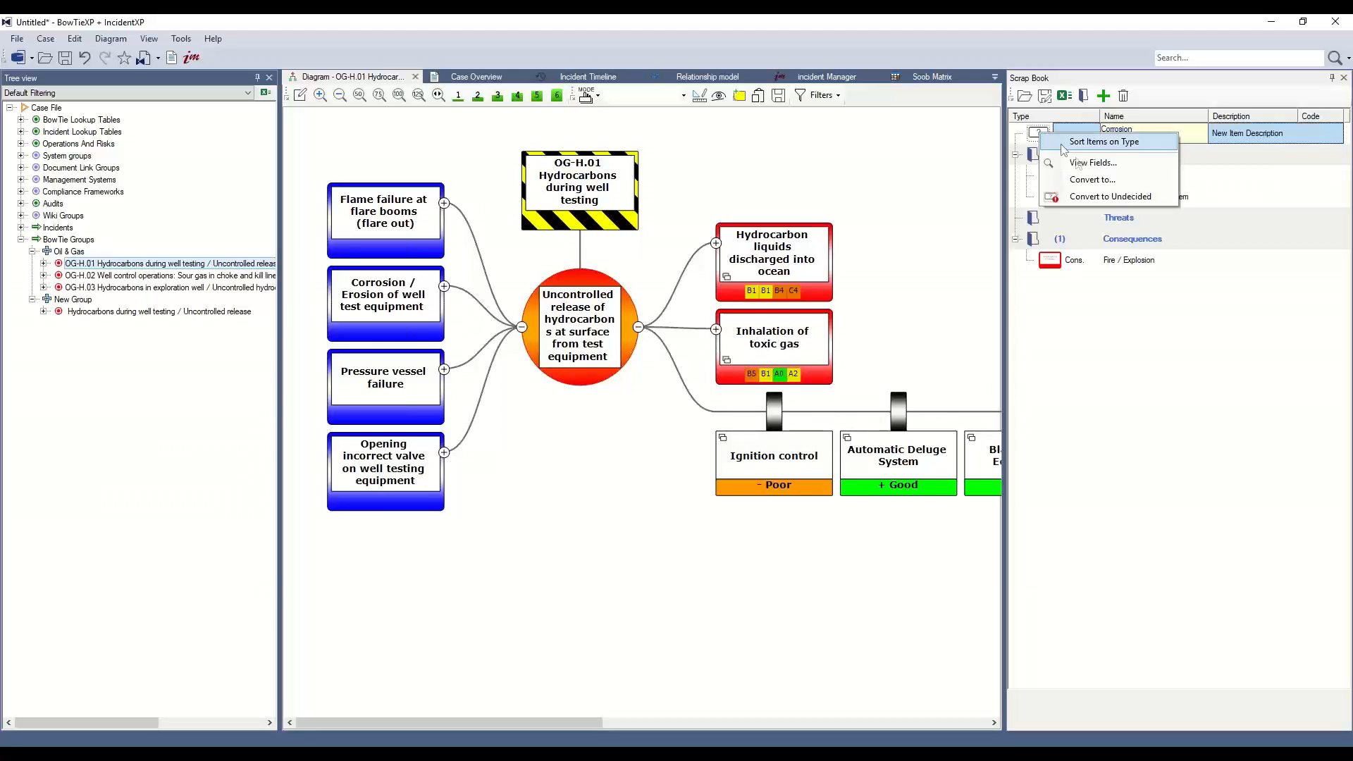
pyautogui.click(1093, 179)
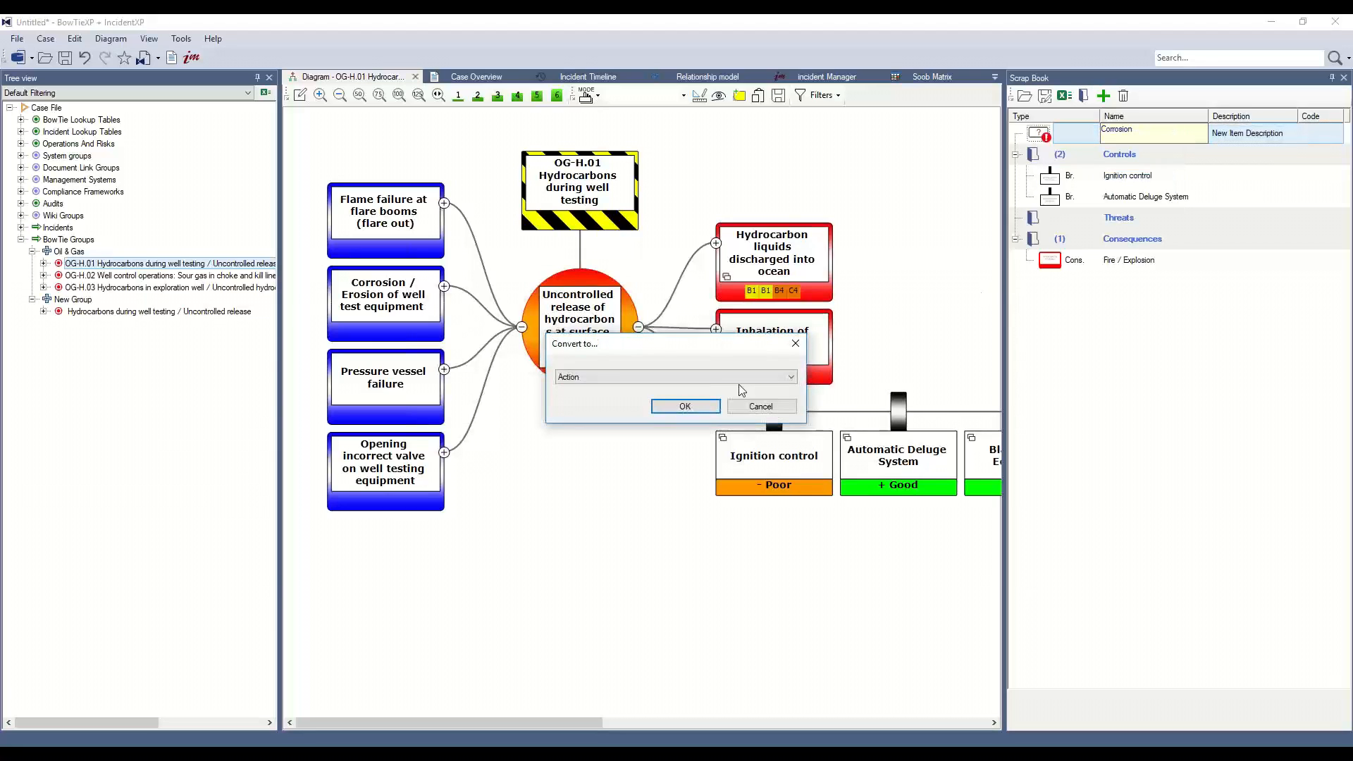
pyautogui.click(599, 376)
pyautogui.scroll(-7, 628, 481)
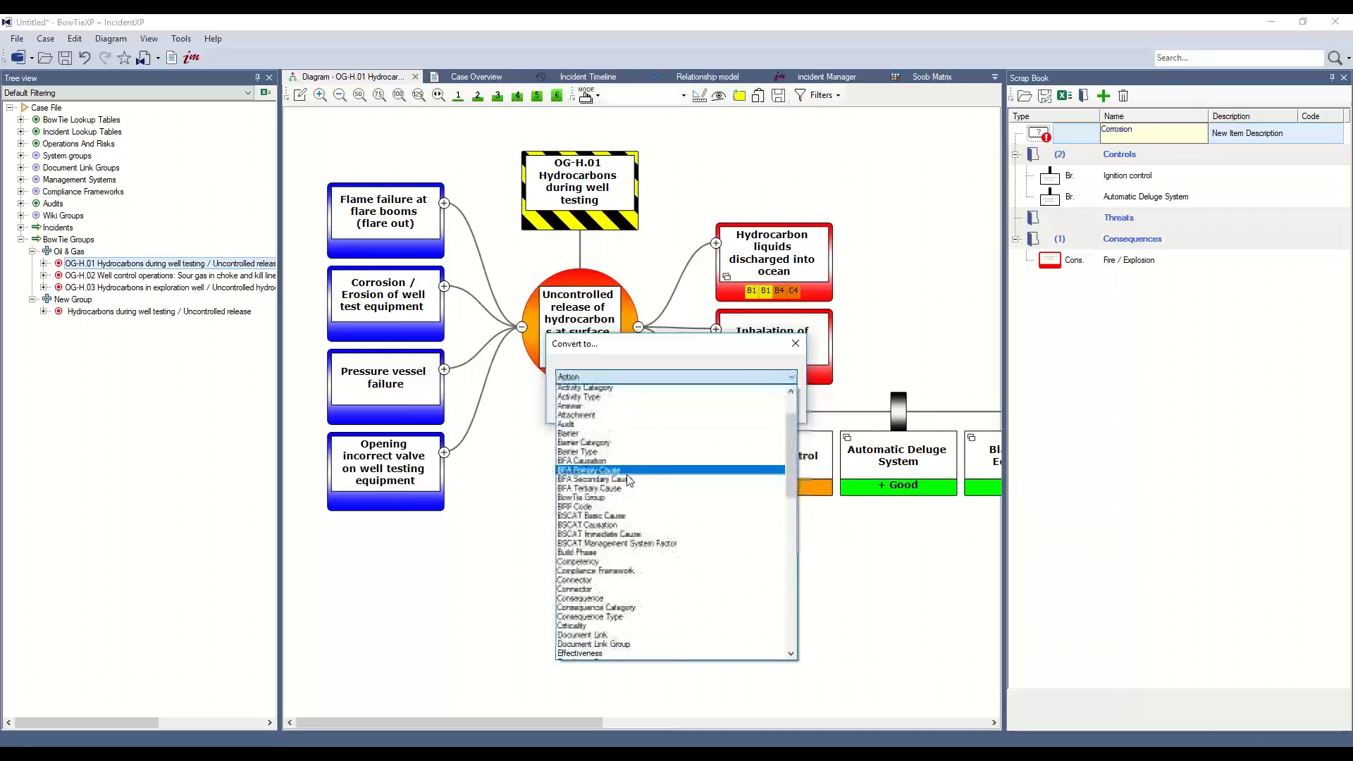
pyautogui.scroll(-10, 632, 486)
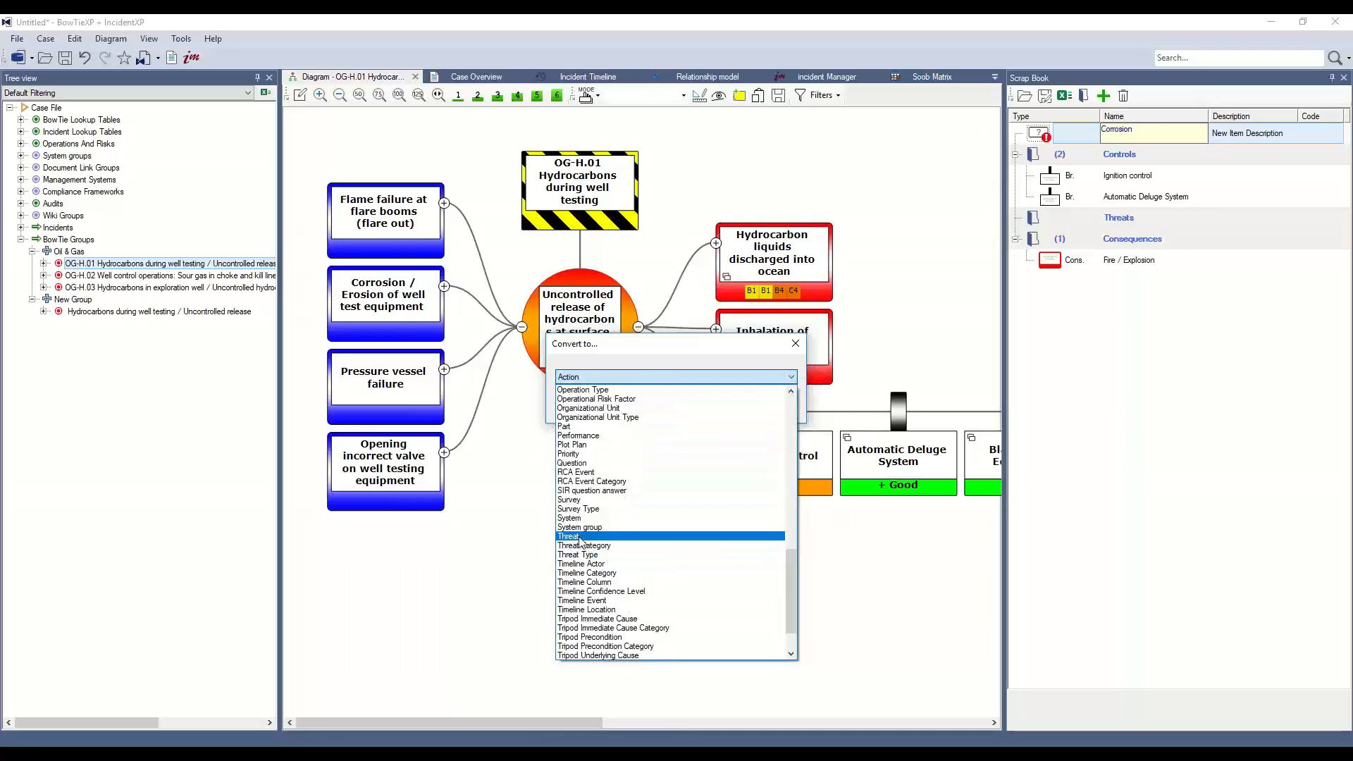
pyautogui.click(578, 537)
pyautogui.click(683, 407)
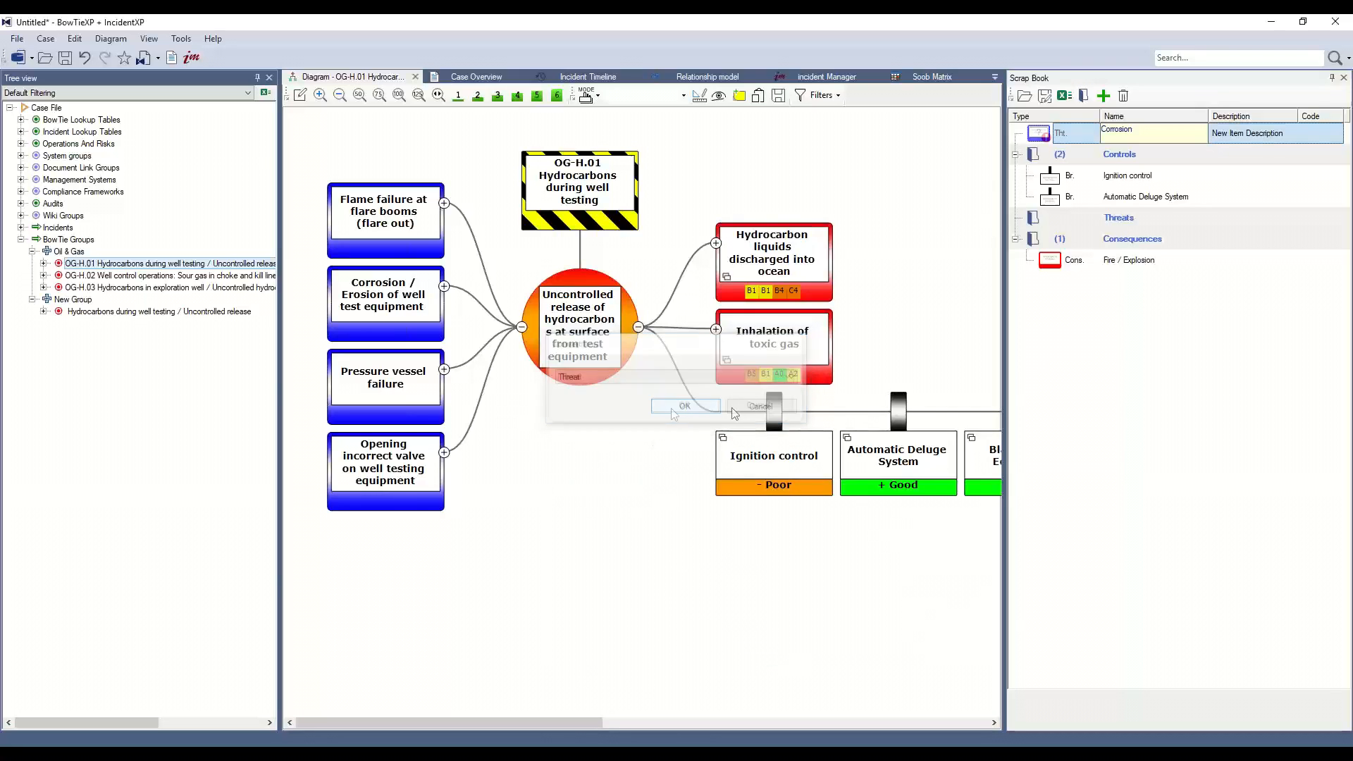
# Move the Corrosion threat into the Threats group of the scrap book and expand that group.
pyautogui.moveTo(1043, 135); pyautogui.dragTo(1128, 217)
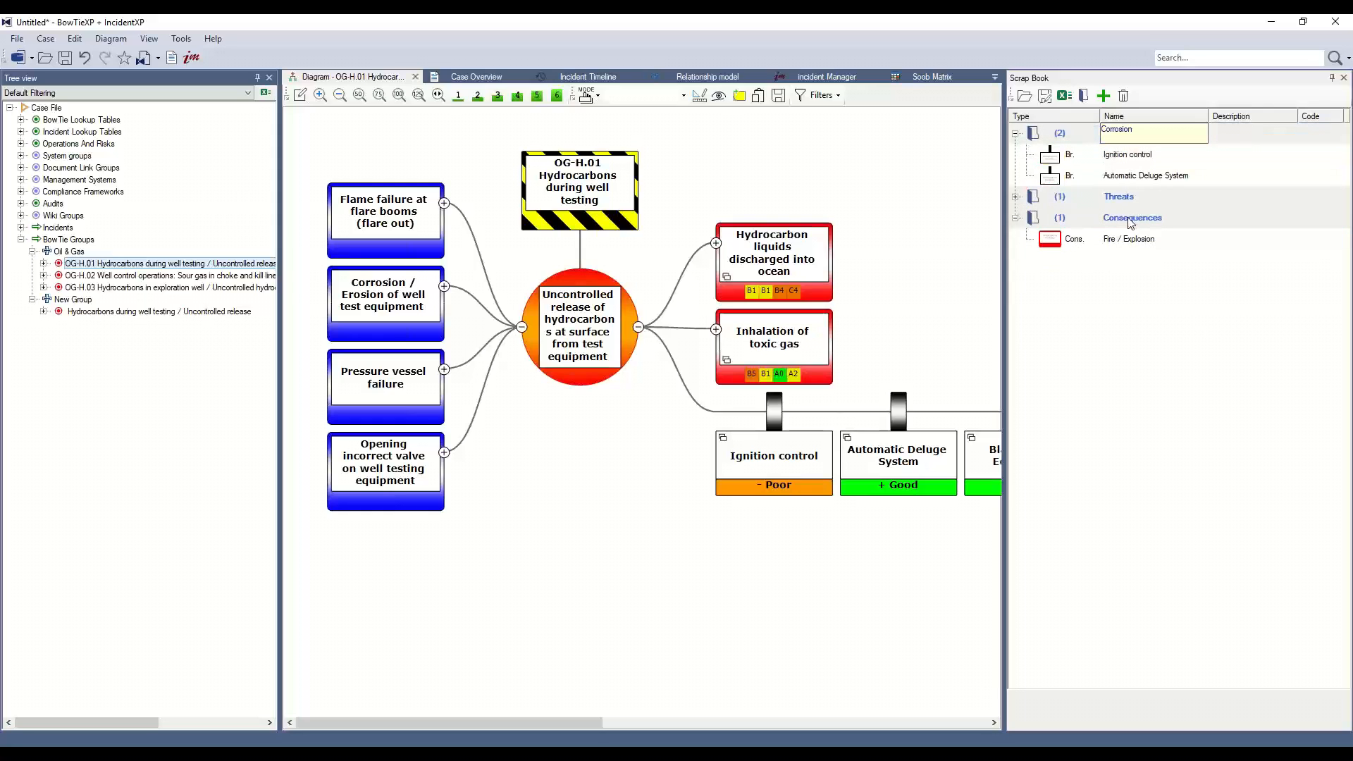
pyautogui.click(1016, 198)
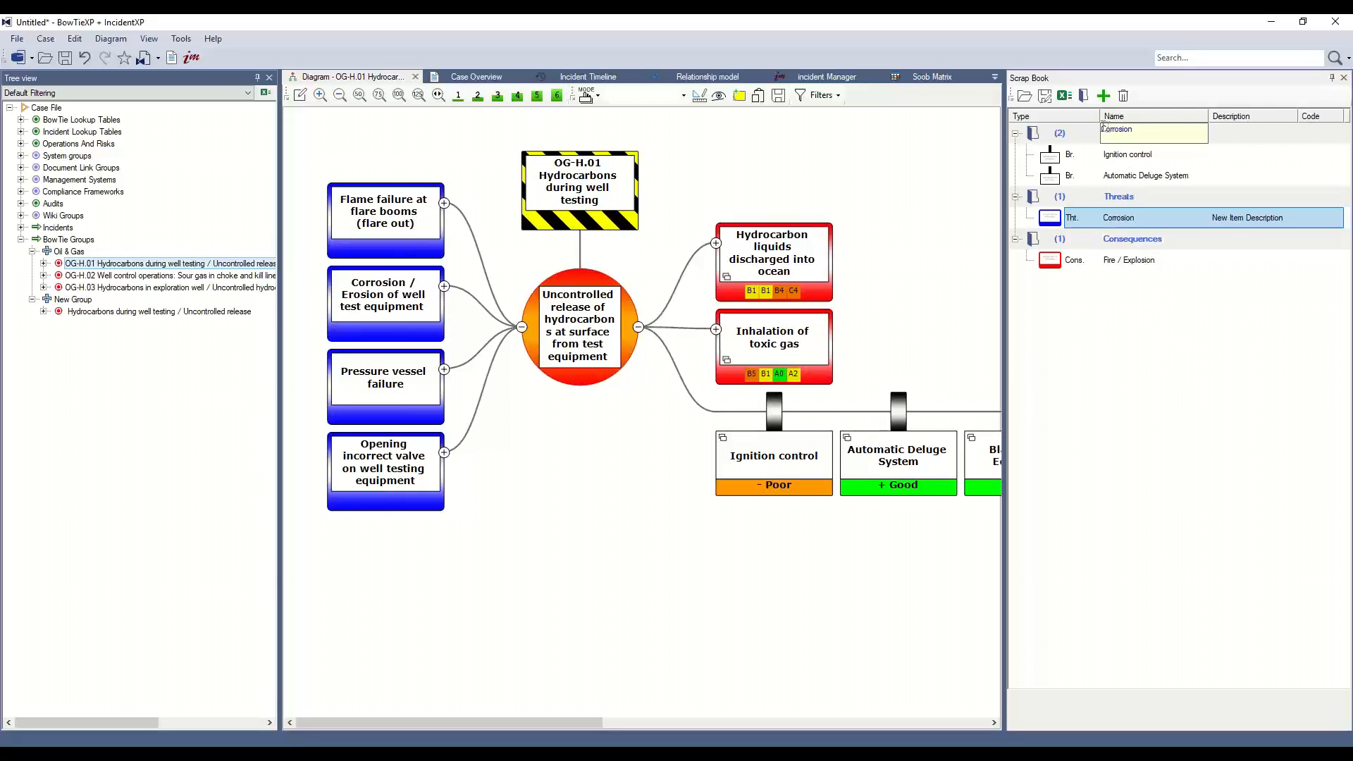
pyautogui.click(1126, 188)
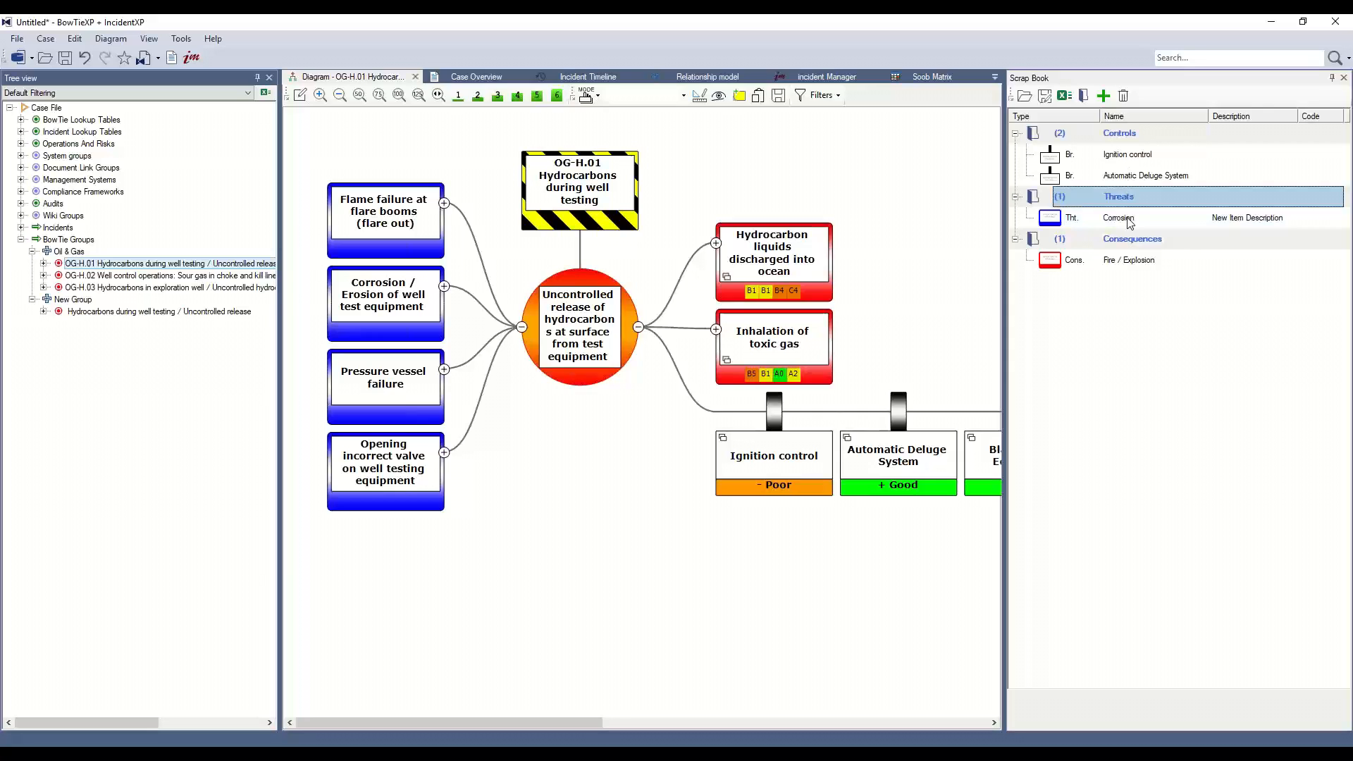
pyautogui.click(1129, 222)
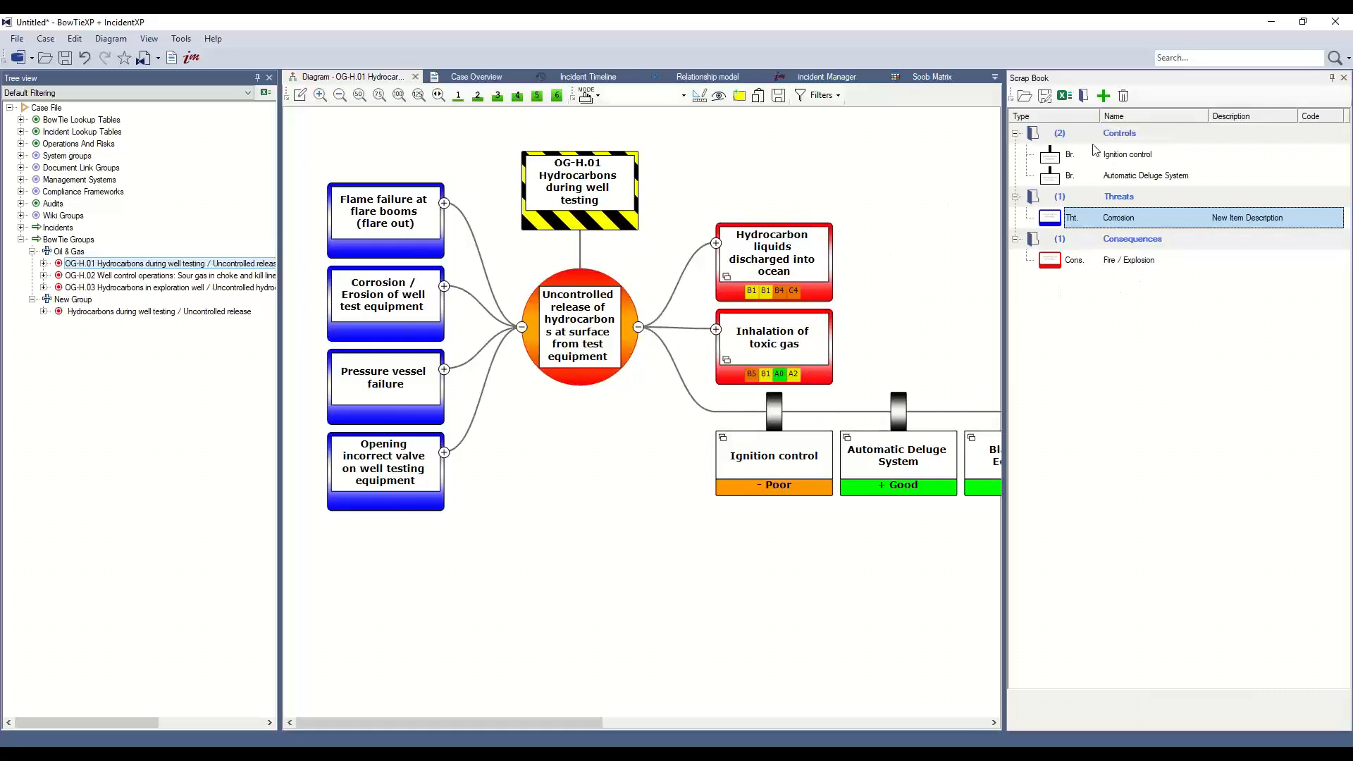
# Insert the Corrosion threat from the scrap book into the diagram as a new threat on the top event.
pyautogui.moveTo(766, 488)
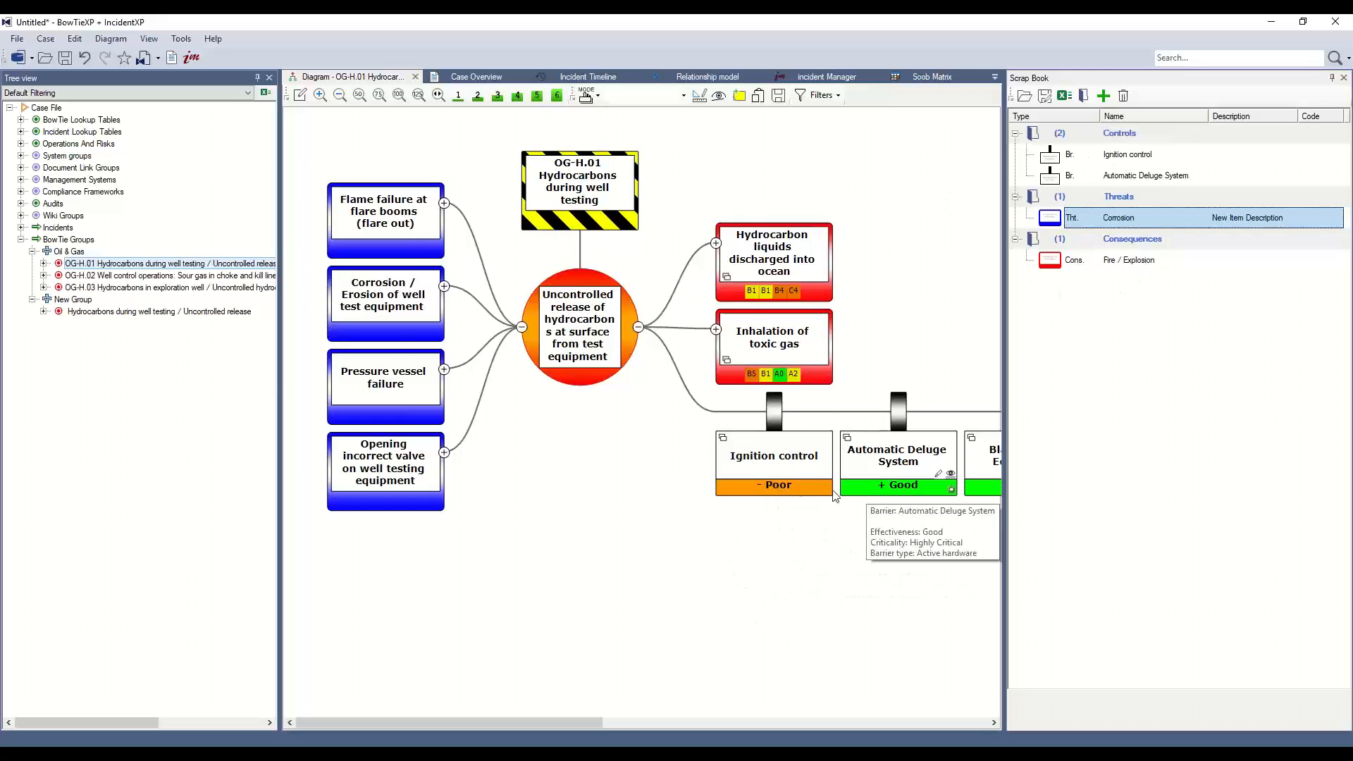
pyautogui.moveTo(864, 493)
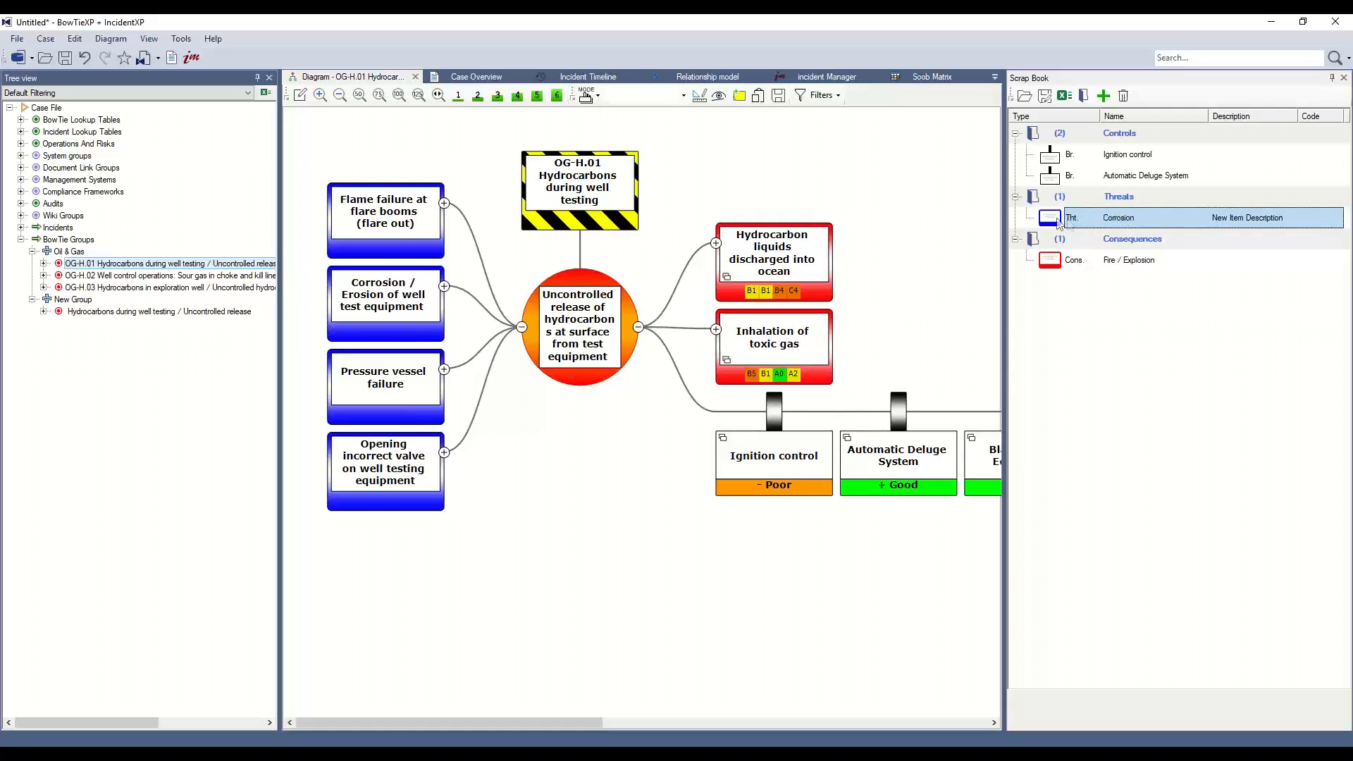
pyautogui.moveTo(1070, 221); pyautogui.dragTo(597, 303)
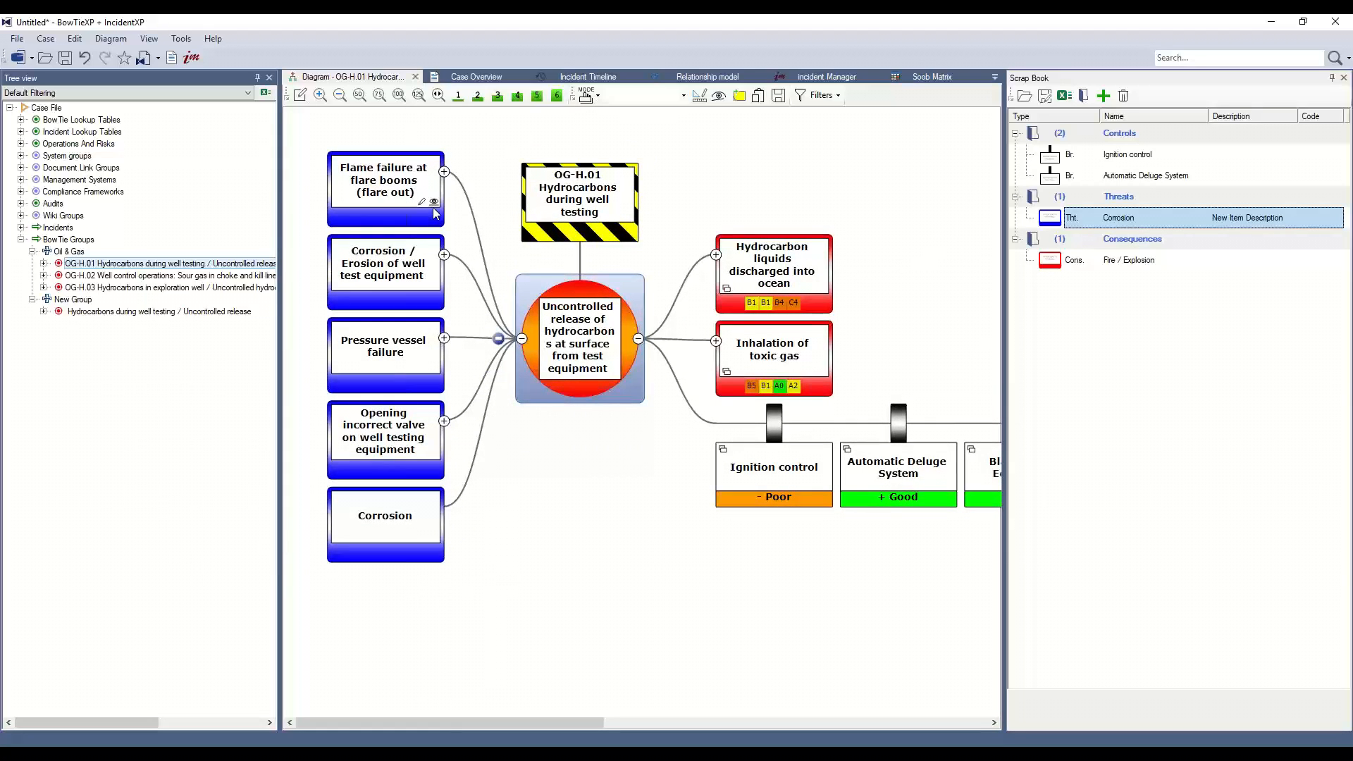
# Set the threat display to show each threat's Type in the diagram.
pyautogui.click(434, 204)
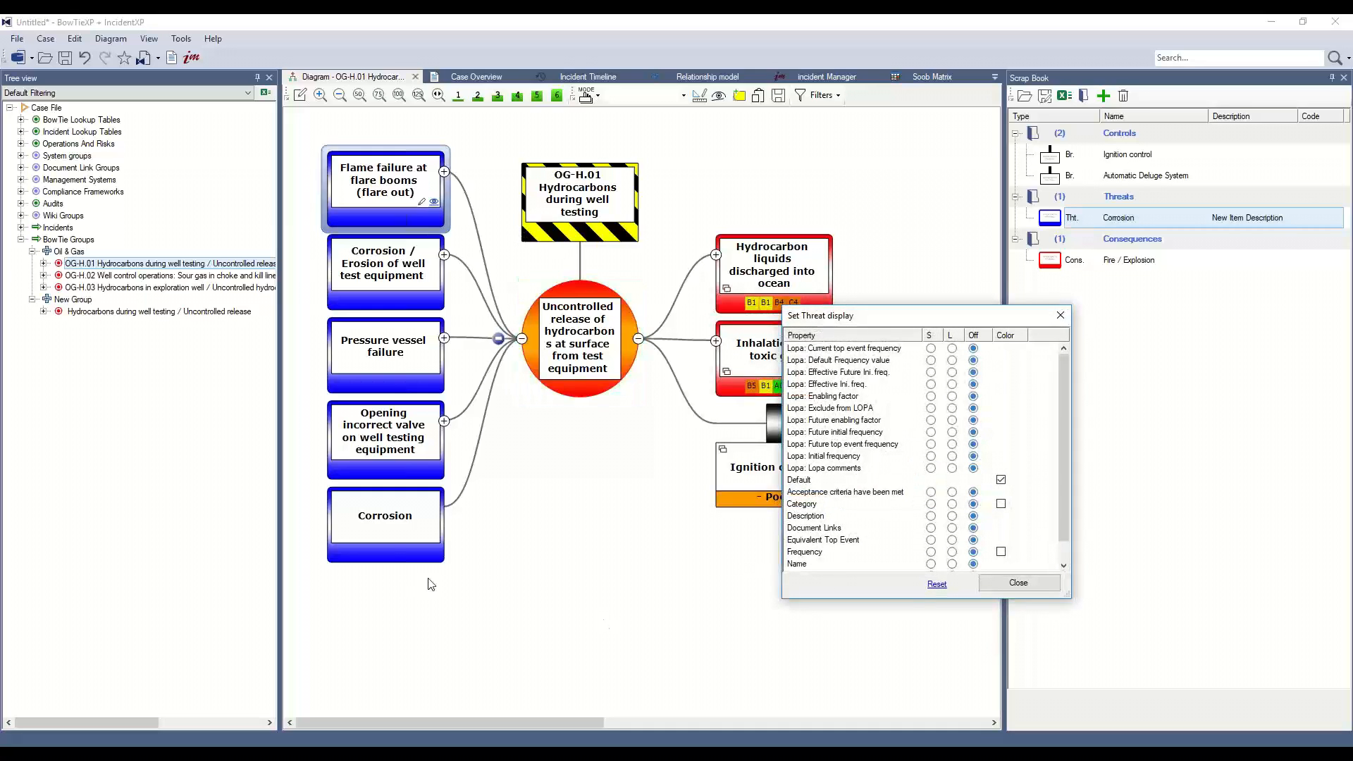
pyautogui.scroll(-1, 928, 528)
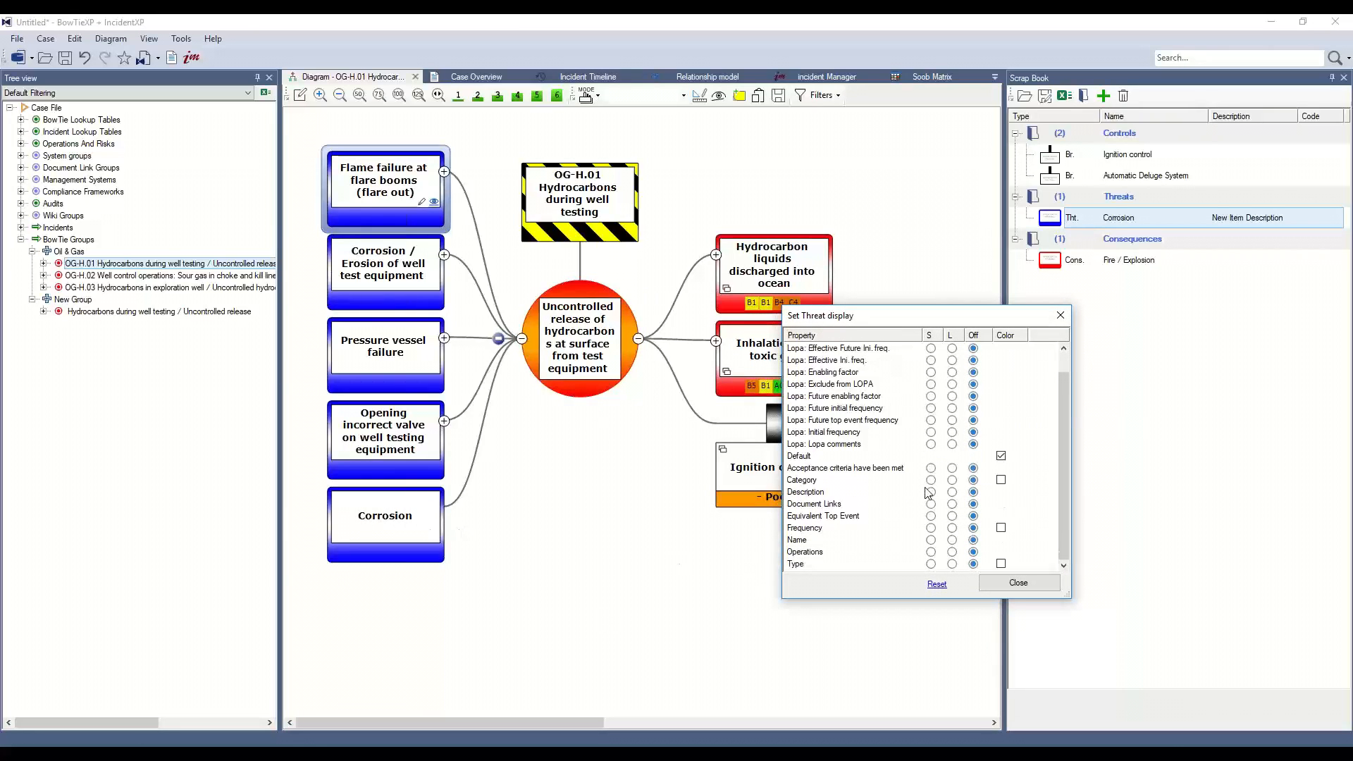
pyautogui.scroll(1, 900, 435)
pyautogui.scroll(-1, 906, 444)
pyautogui.click(952, 564)
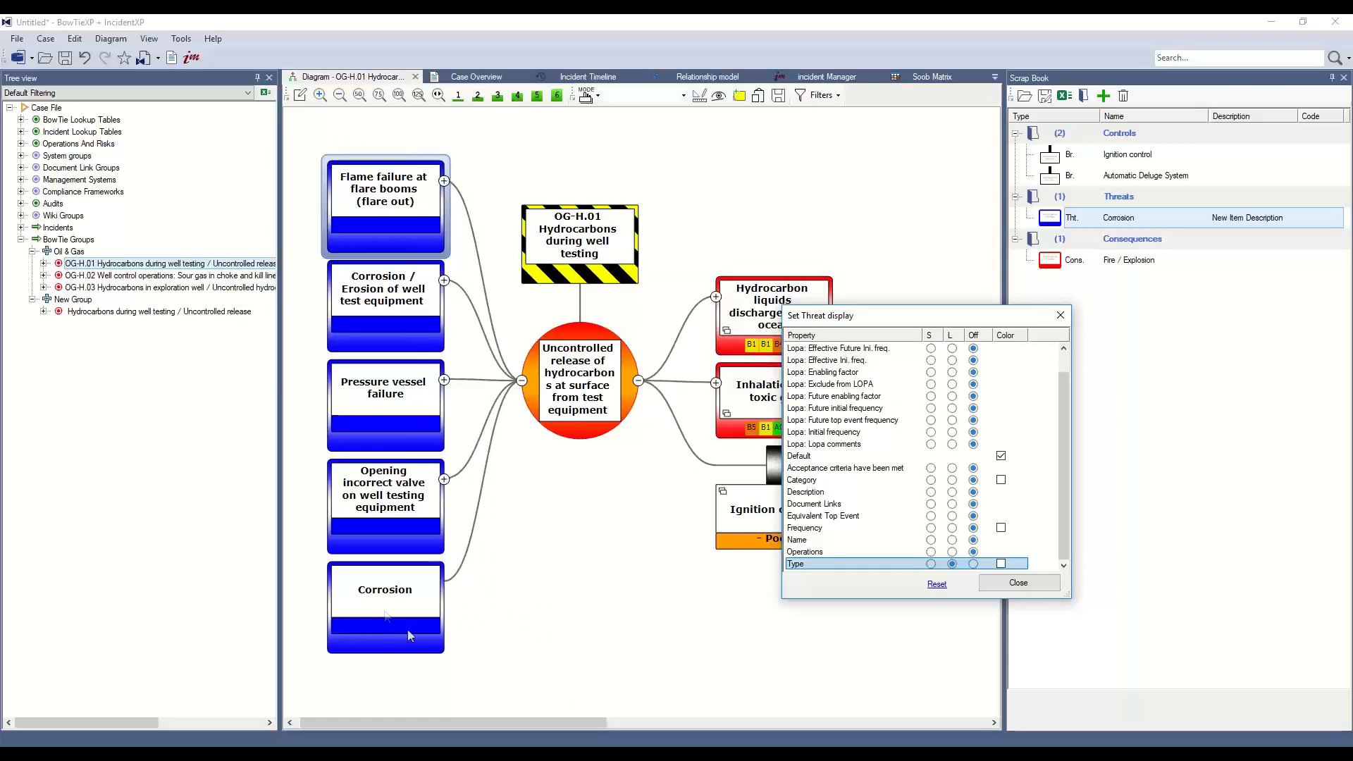
pyautogui.click(1066, 320)
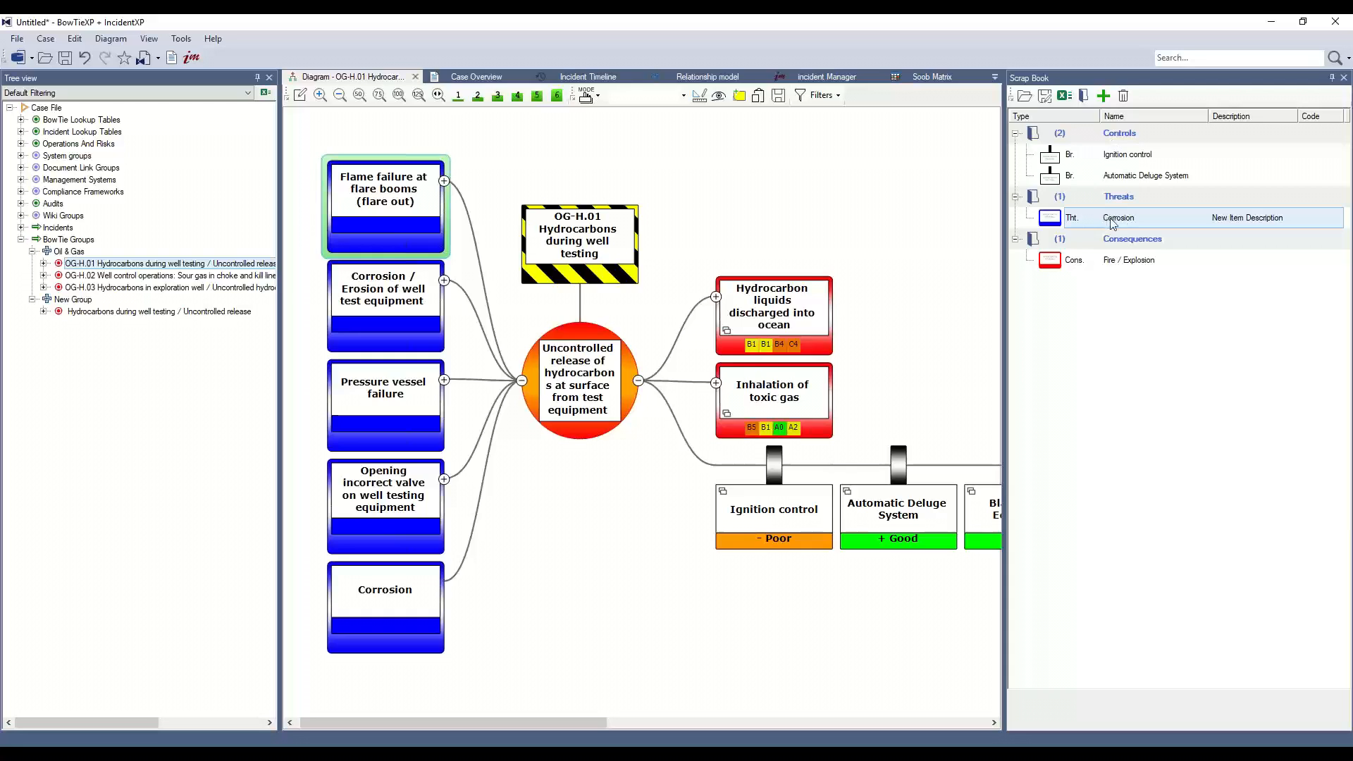
# Save the scrap book items as a .bts file named Oil and Gas Scrapbook library.
pyautogui.click(1044, 95)
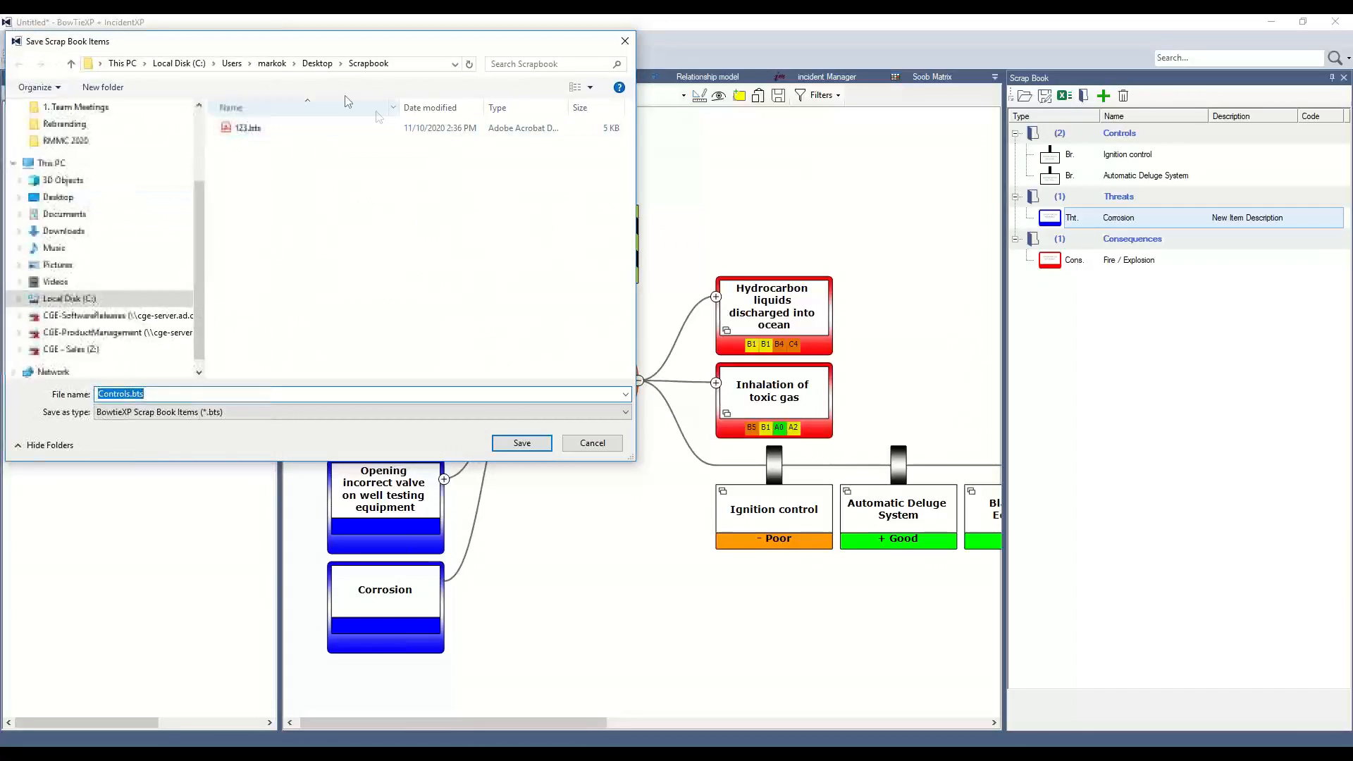
pyautogui.write('Oil and Gas Scrapbook library')
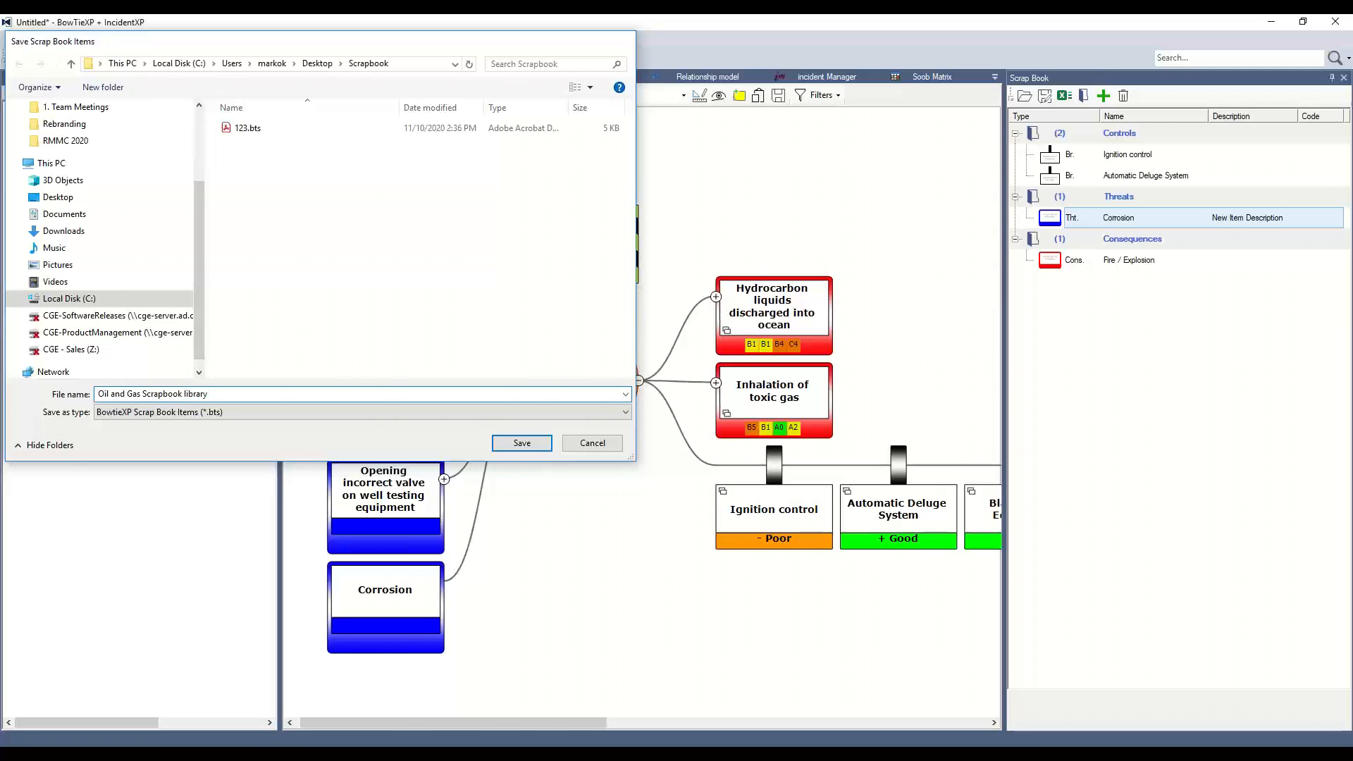
pyautogui.press('Return')
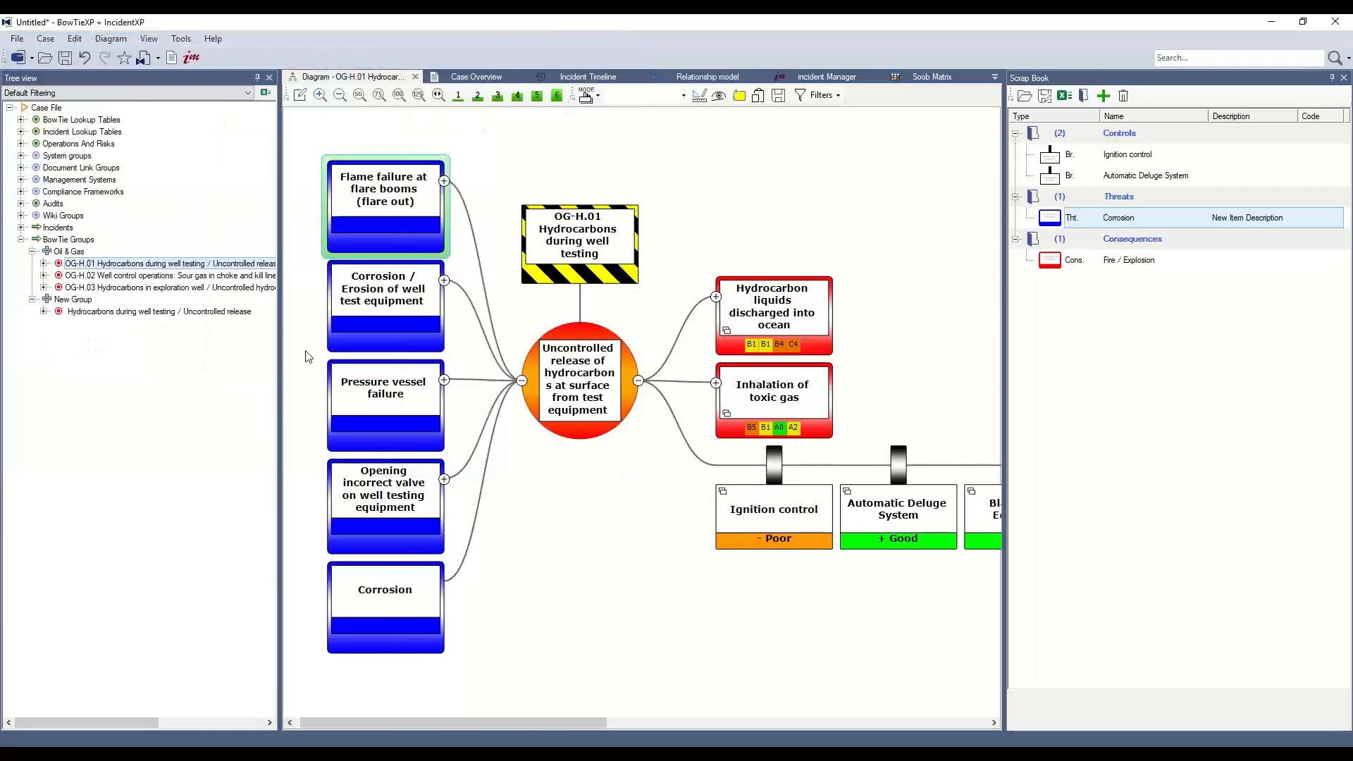
# Clear the scrap book and reload the Oil and Gas Scrapbook library file from the Desktop Scrapbook folder.
pyautogui.click(1123, 95)
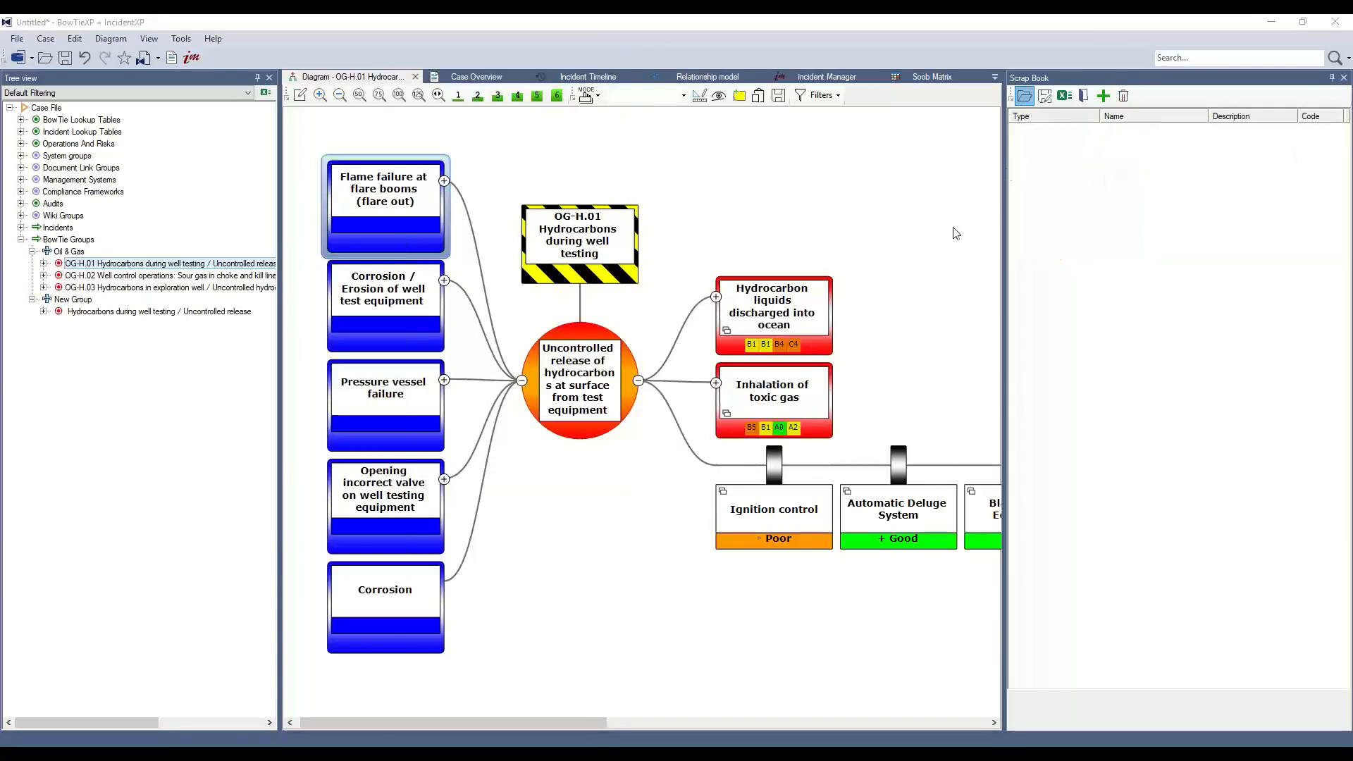
pyautogui.click(1025, 95)
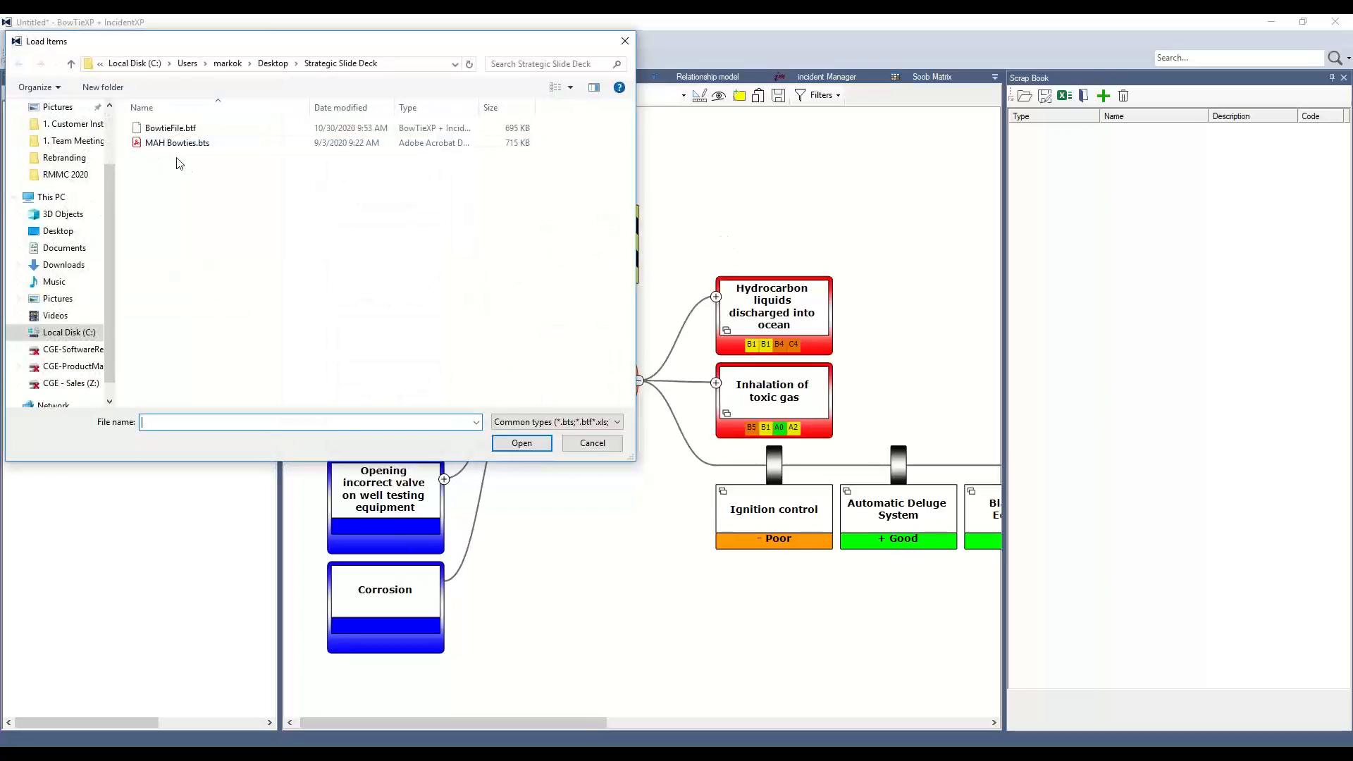
pyautogui.scroll(2, 80, 192)
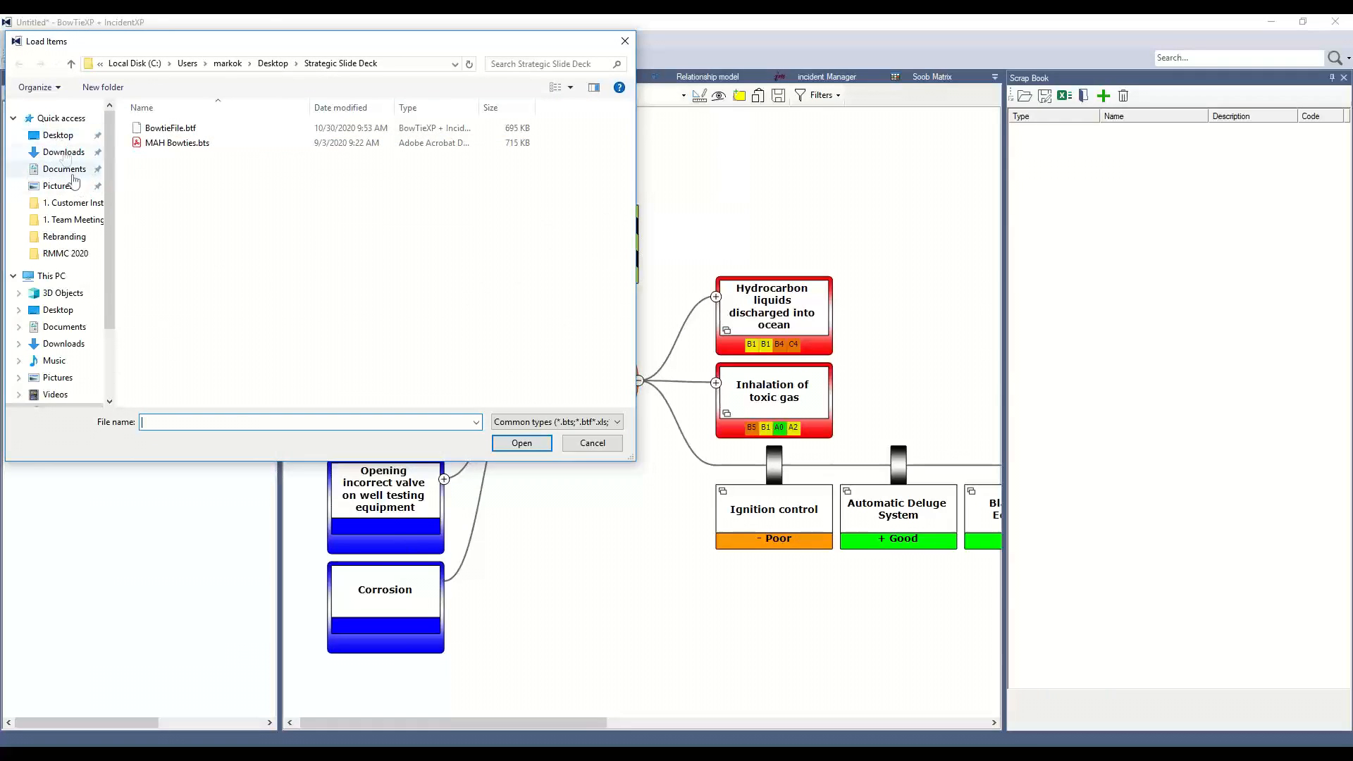
pyautogui.click(65, 137)
pyautogui.moveTo(633, 148); pyautogui.dragTo(623, 211)
pyautogui.doubleClick(469, 278)
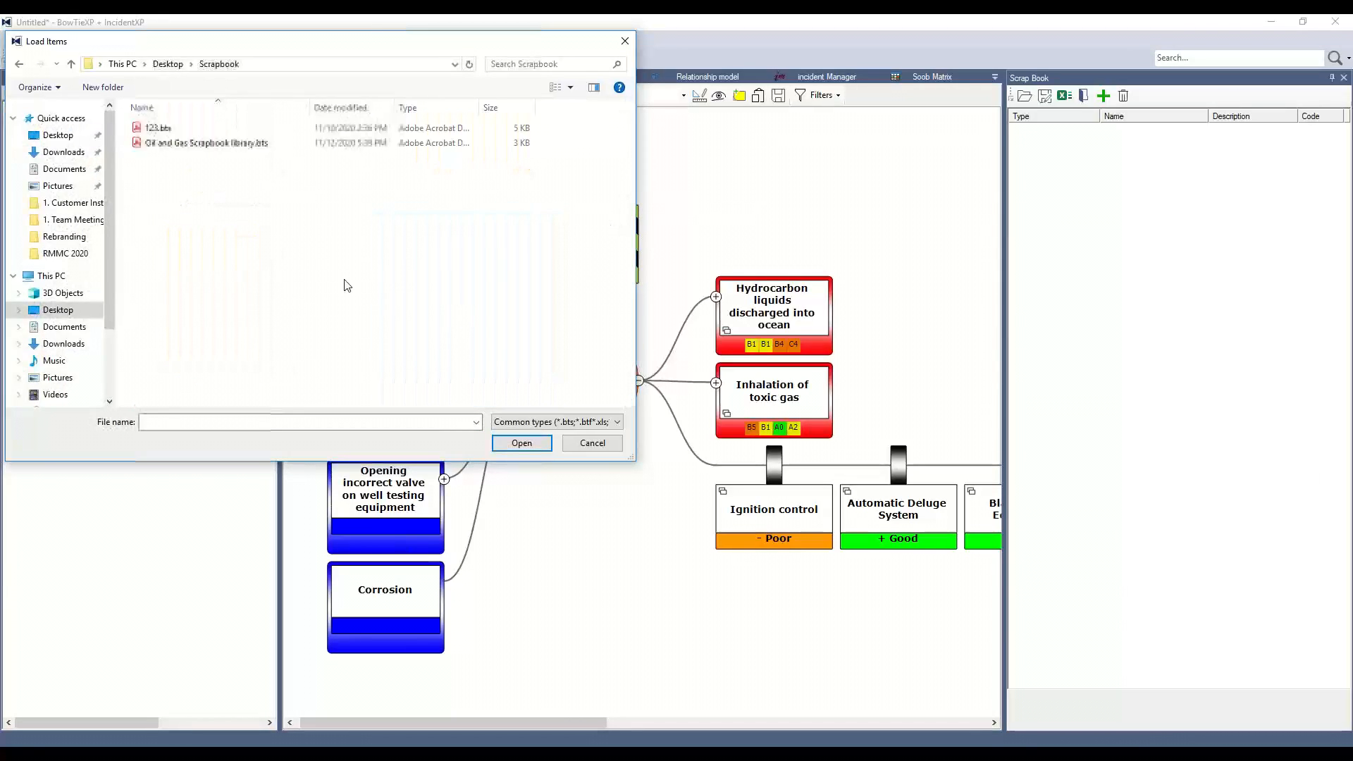
pyautogui.doubleClick(159, 144)
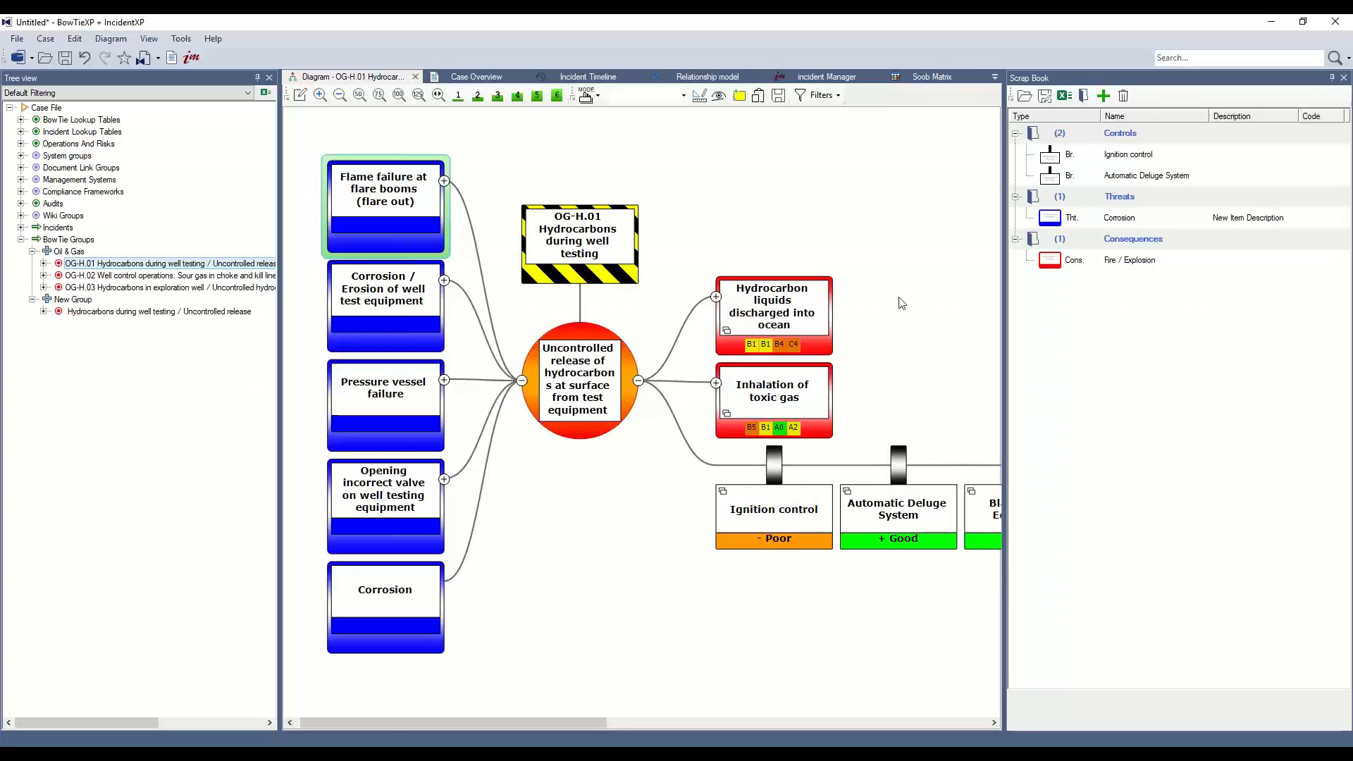
# Export the scrap book items to Excel and inspect the Controls and Threats sheets.
pyautogui.click(1072, 102)
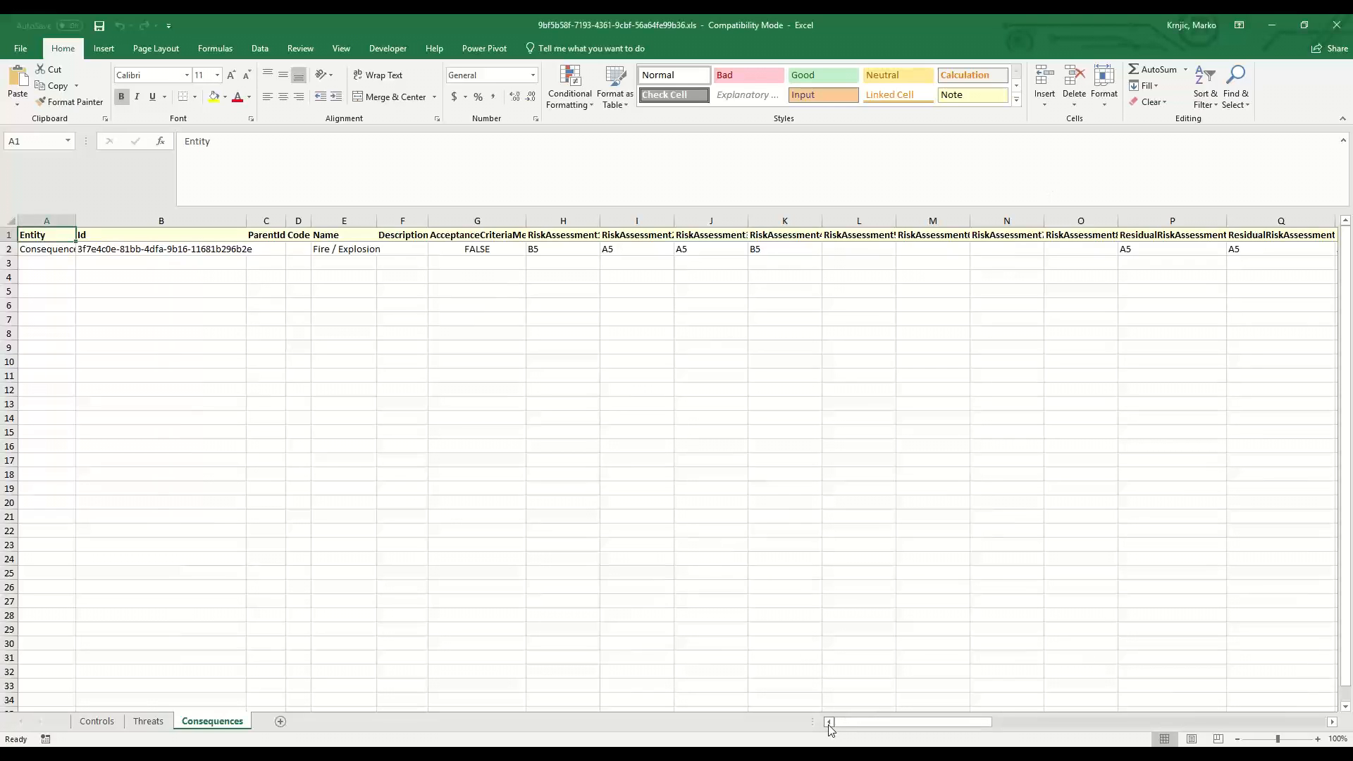
pyautogui.click(91, 726)
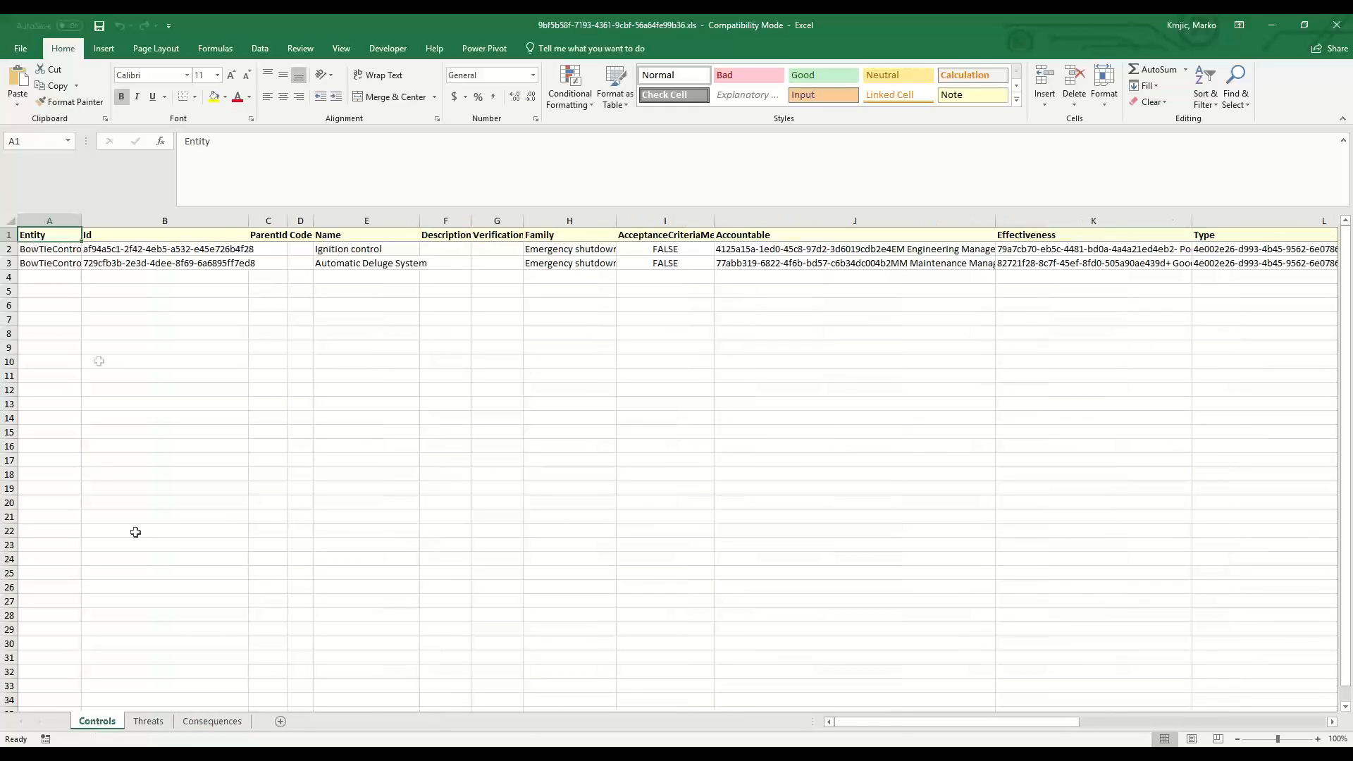
pyautogui.moveTo(42, 252); pyautogui.dragTo(113, 265)
pyautogui.click(193, 221)
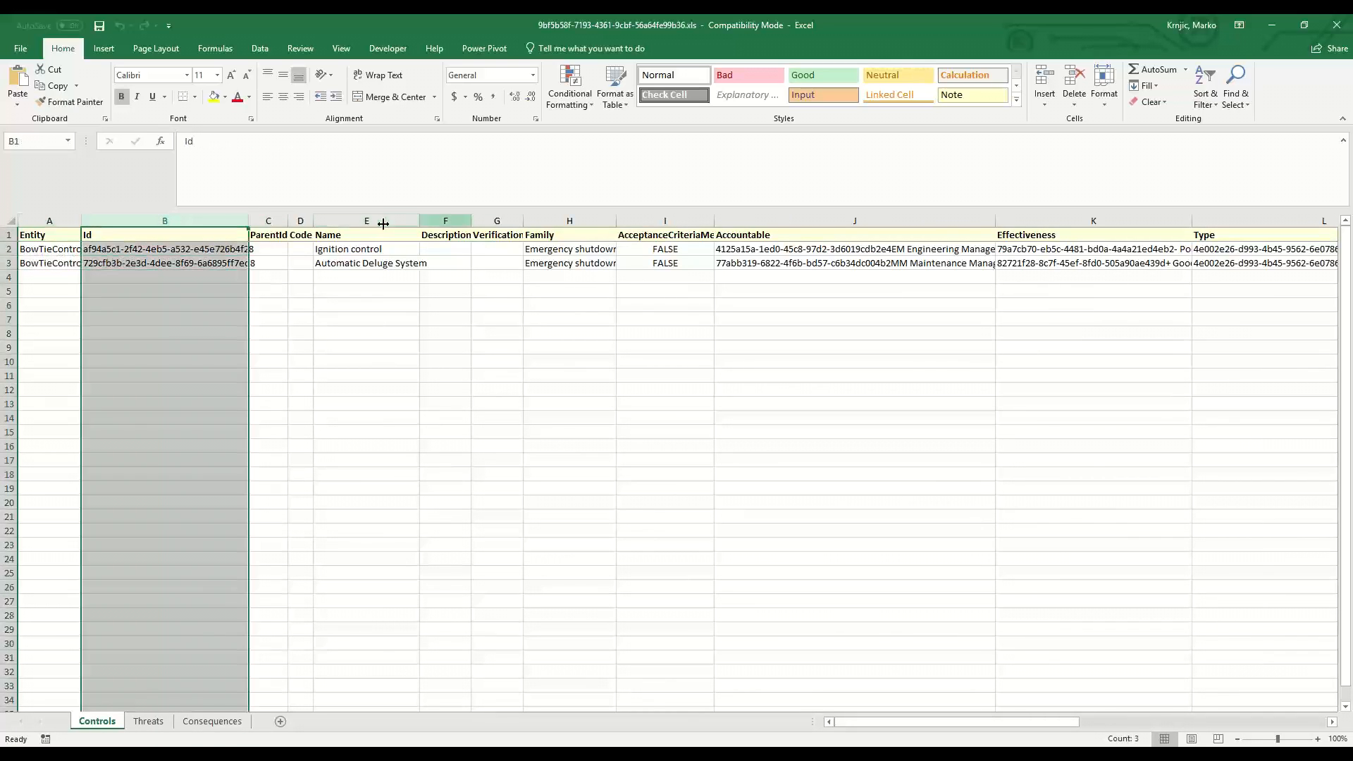
pyautogui.click(149, 723)
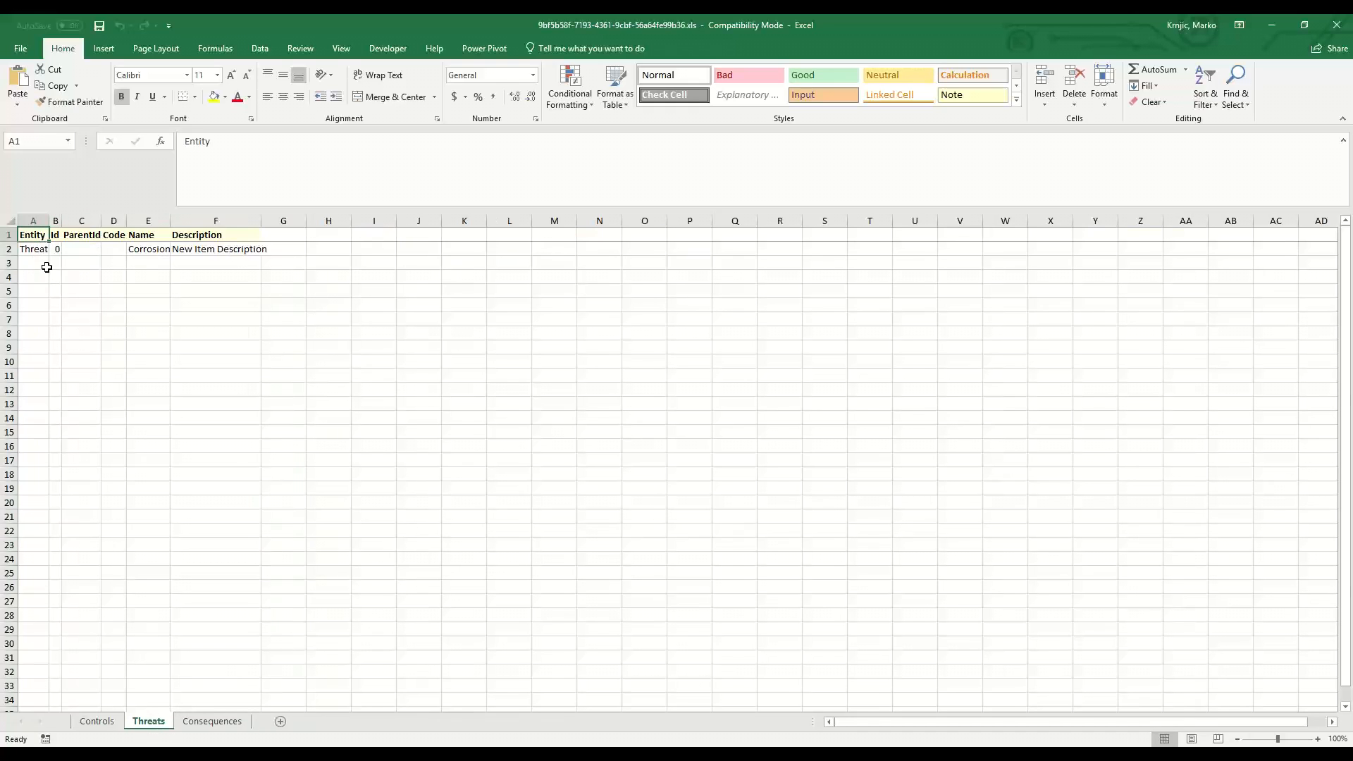
# On the Consequences sheet, delete the Id, ParentId and Code columns and widen the Entity column.
pyautogui.click(210, 722)
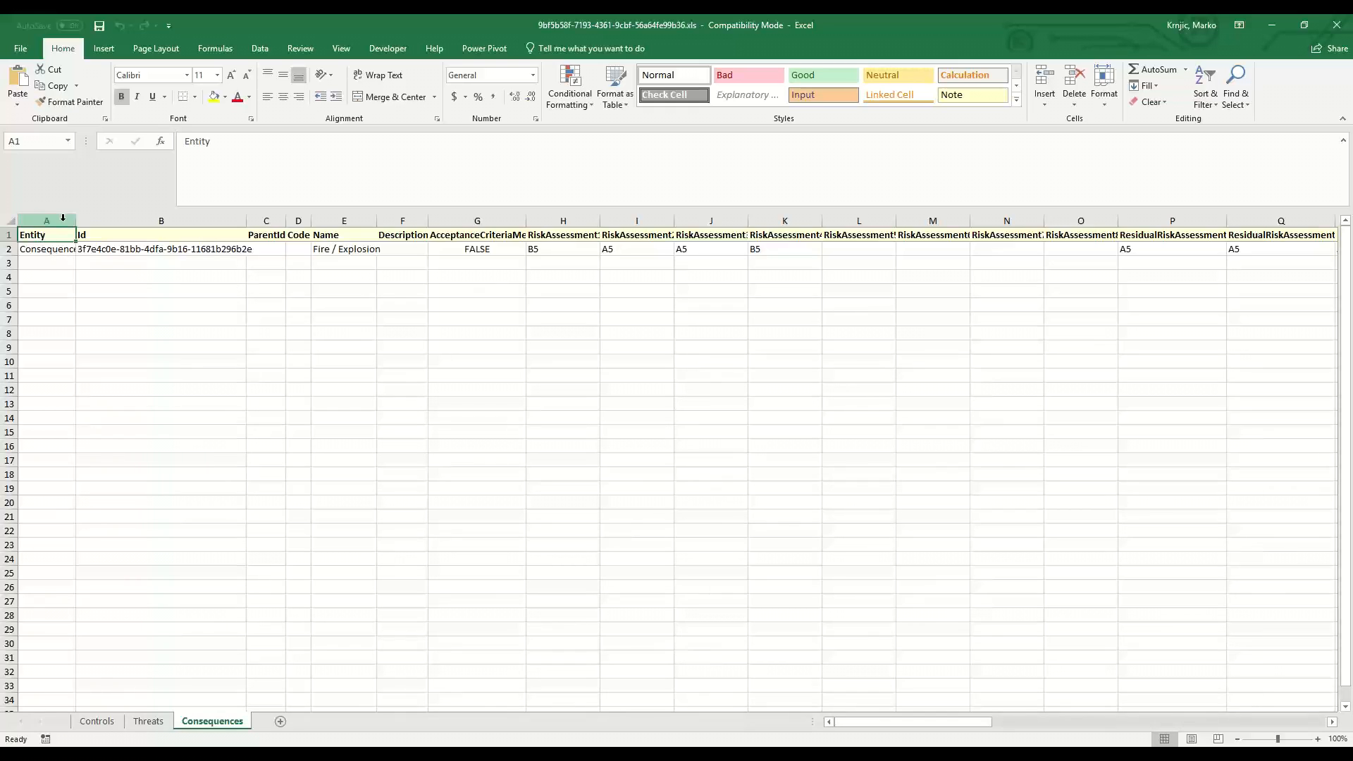
pyautogui.click(161, 220)
pyautogui.moveTo(185, 216); pyautogui.dragTo(266, 217)
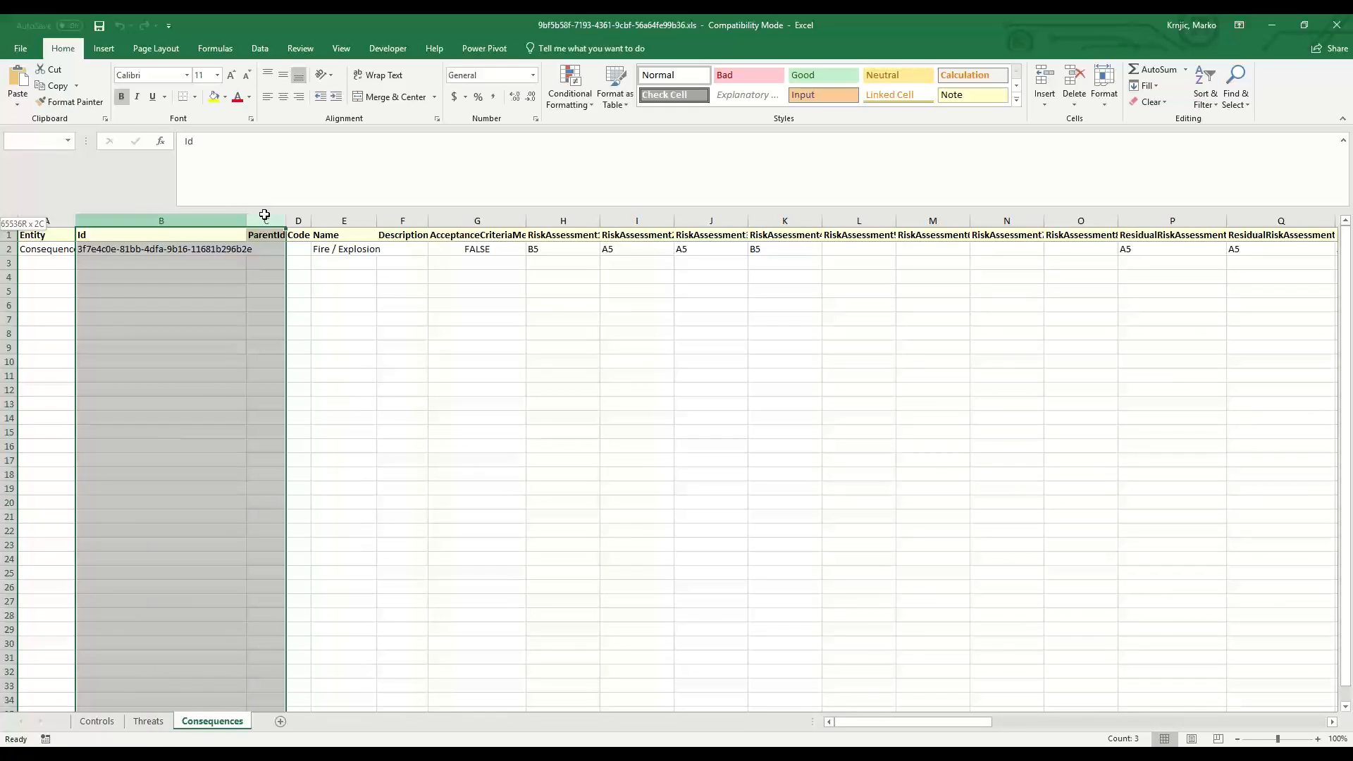
pyautogui.rightClick(268, 218)
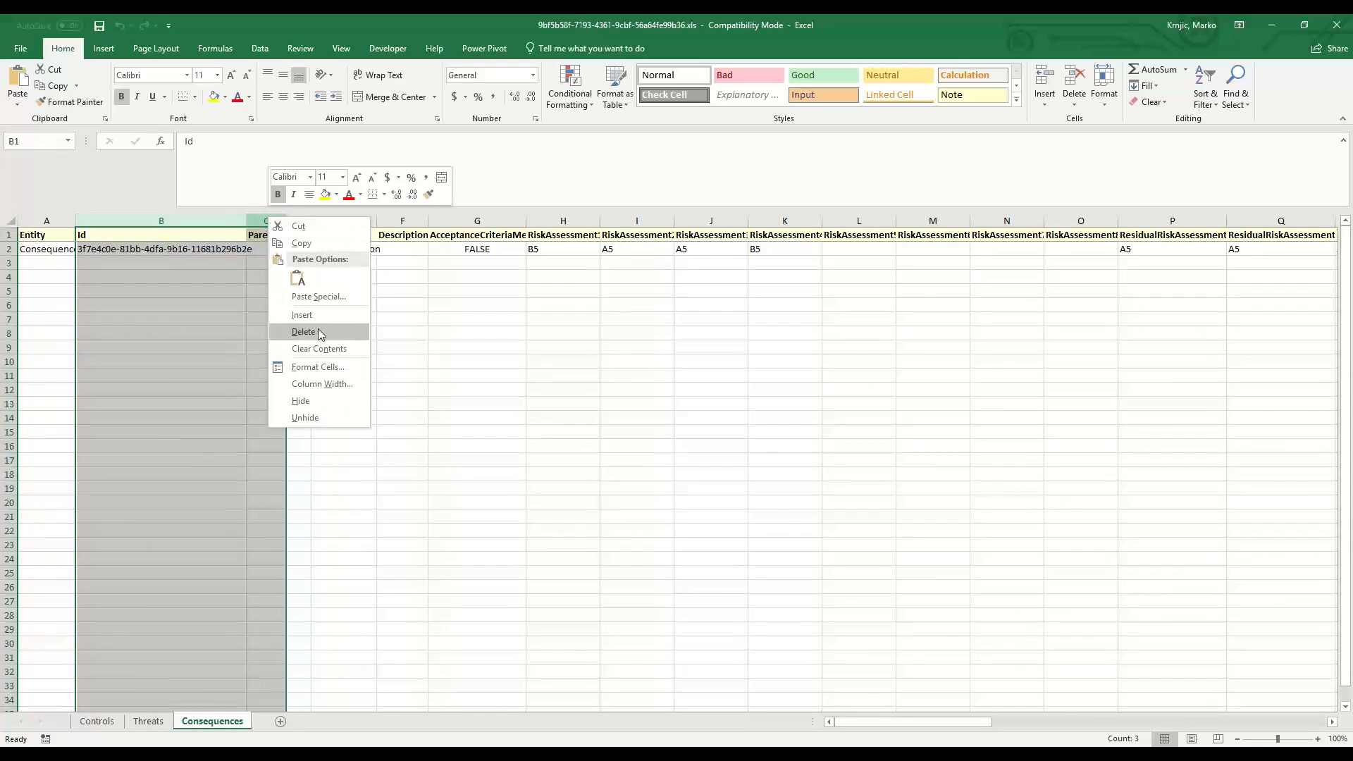
pyautogui.press('Escape')
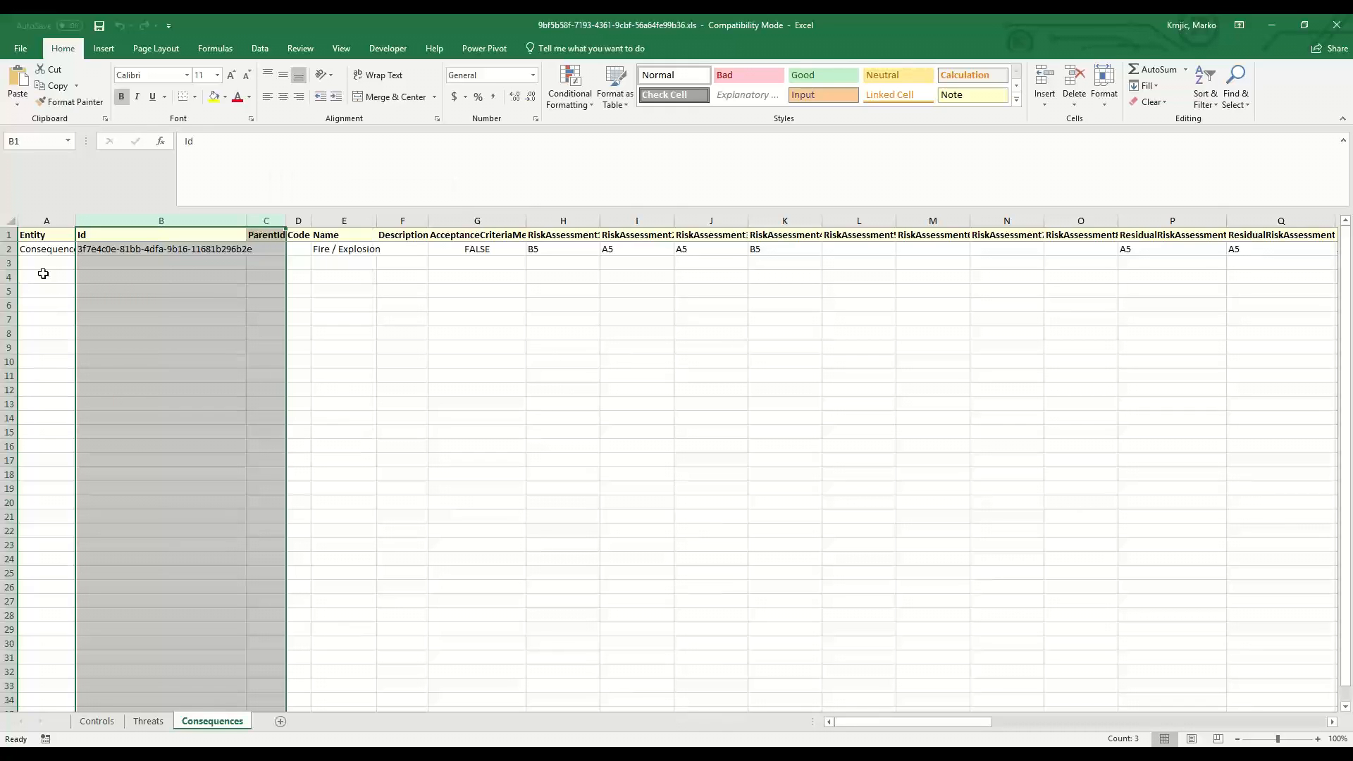
pyautogui.doubleClick(76, 220)
pyautogui.click(44, 262)
pyautogui.moveTo(129, 220); pyautogui.dragTo(273, 215)
pyautogui.moveTo(172, 215); pyautogui.dragTo(310, 221)
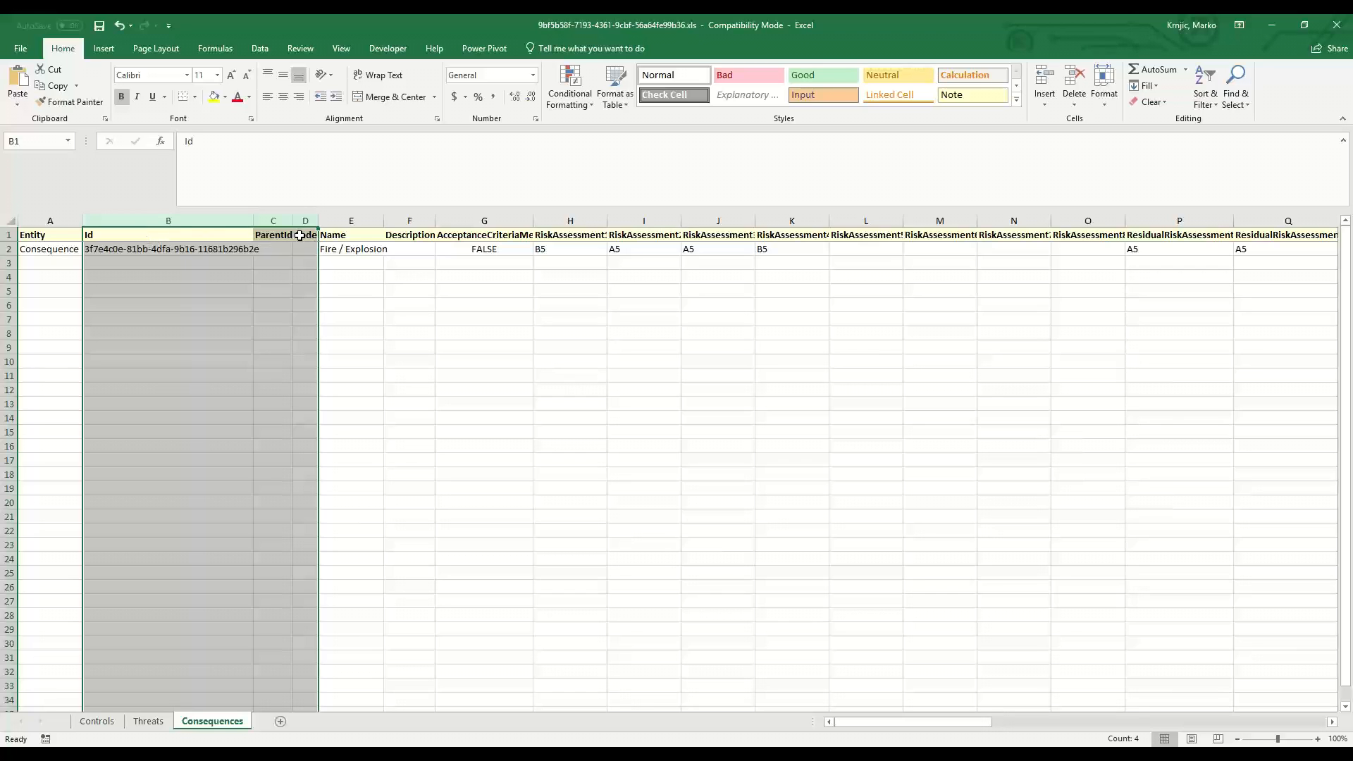
pyautogui.rightClick(208, 222)
pyautogui.click(243, 343)
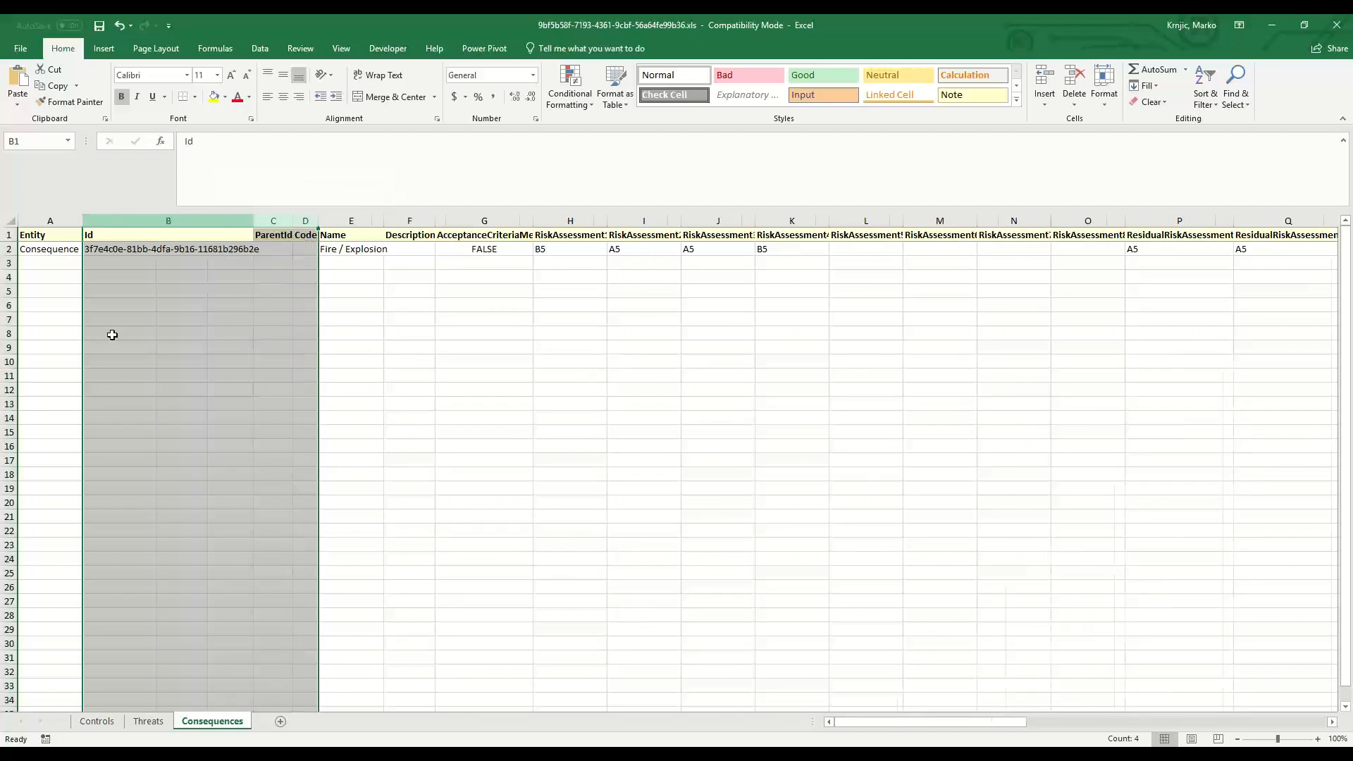
# Delete all columns after Description on the Consequences sheet.
pyautogui.doubleClick(148, 222)
pyautogui.click(300, 320)
pyautogui.moveTo(207, 224); pyautogui.dragTo(266, 254)
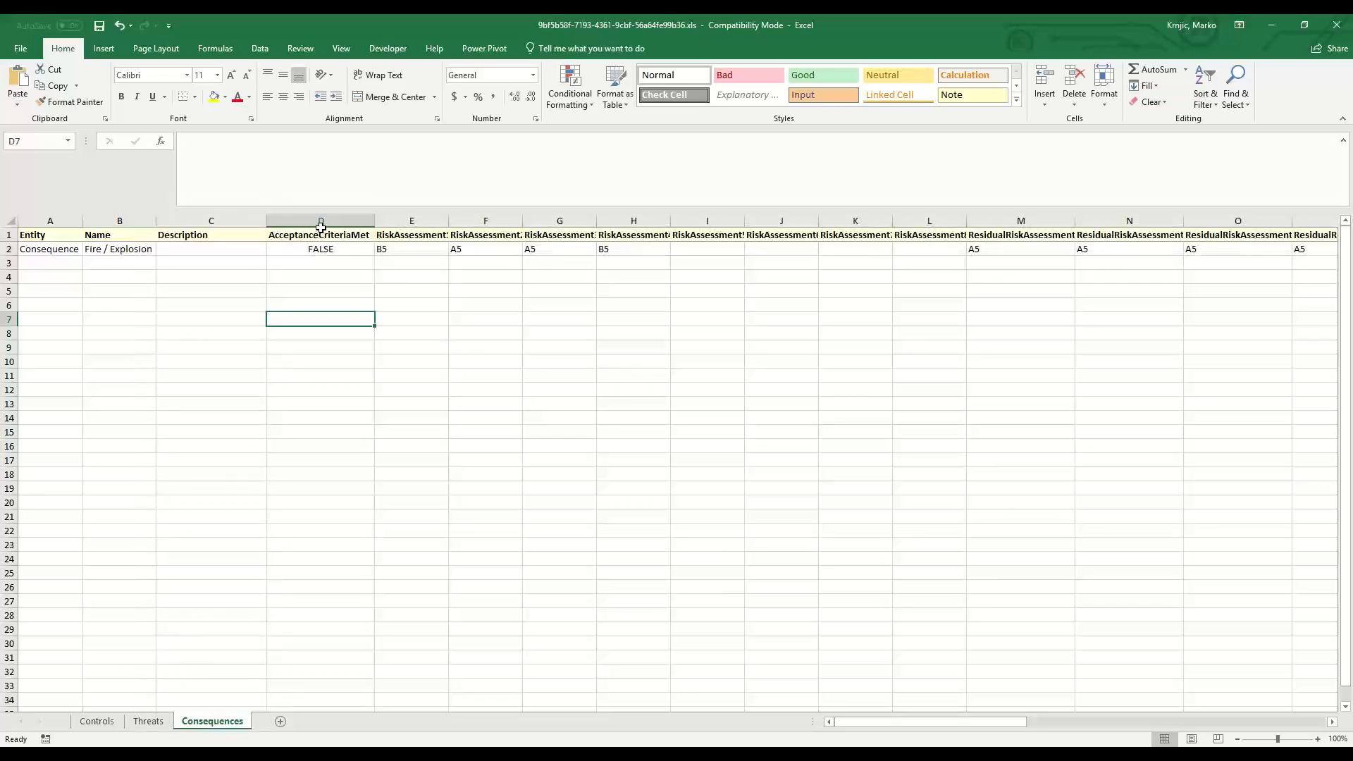
pyautogui.moveTo(326, 221); pyautogui.dragTo(601, 247)
pyautogui.click(480, 248)
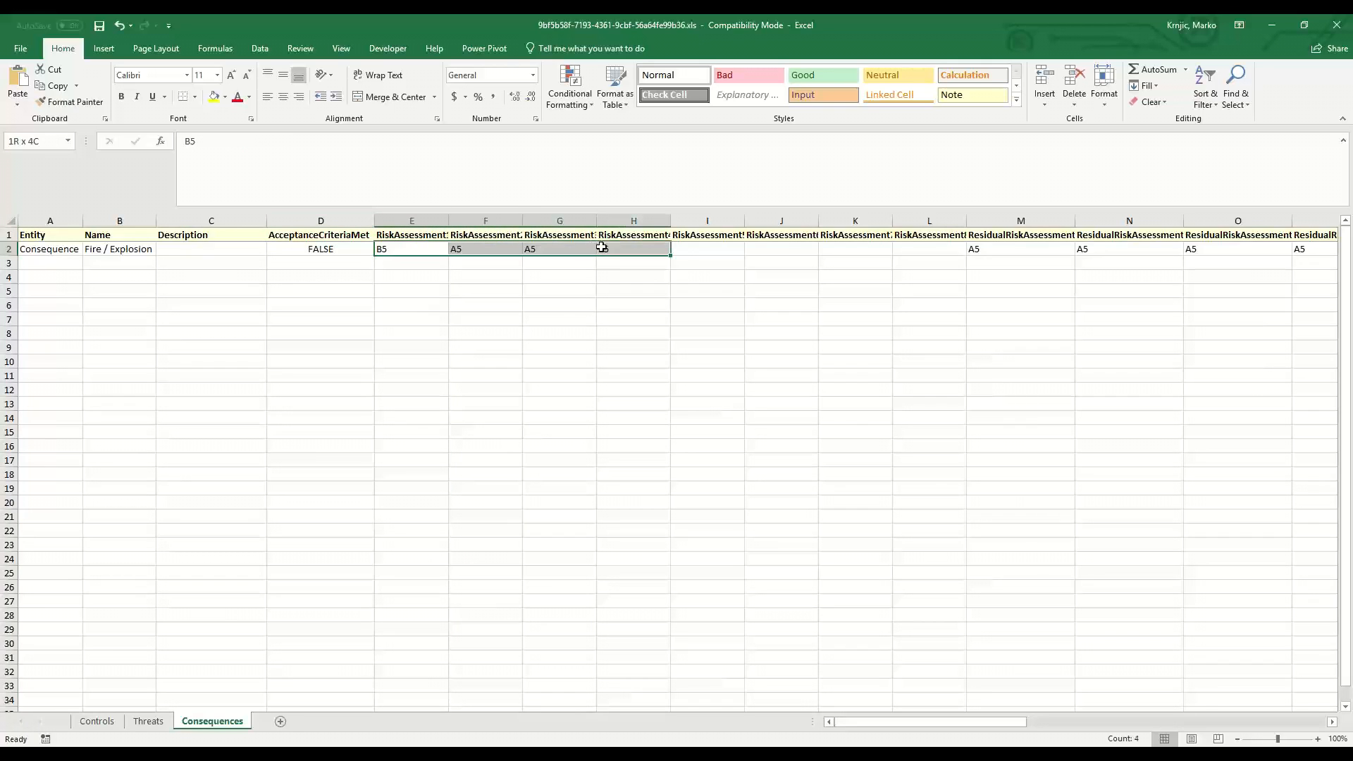
pyautogui.moveTo(328, 220); pyautogui.dragTo(1163, 214)
pyautogui.rightClick(1162, 215)
pyautogui.click(1199, 331)
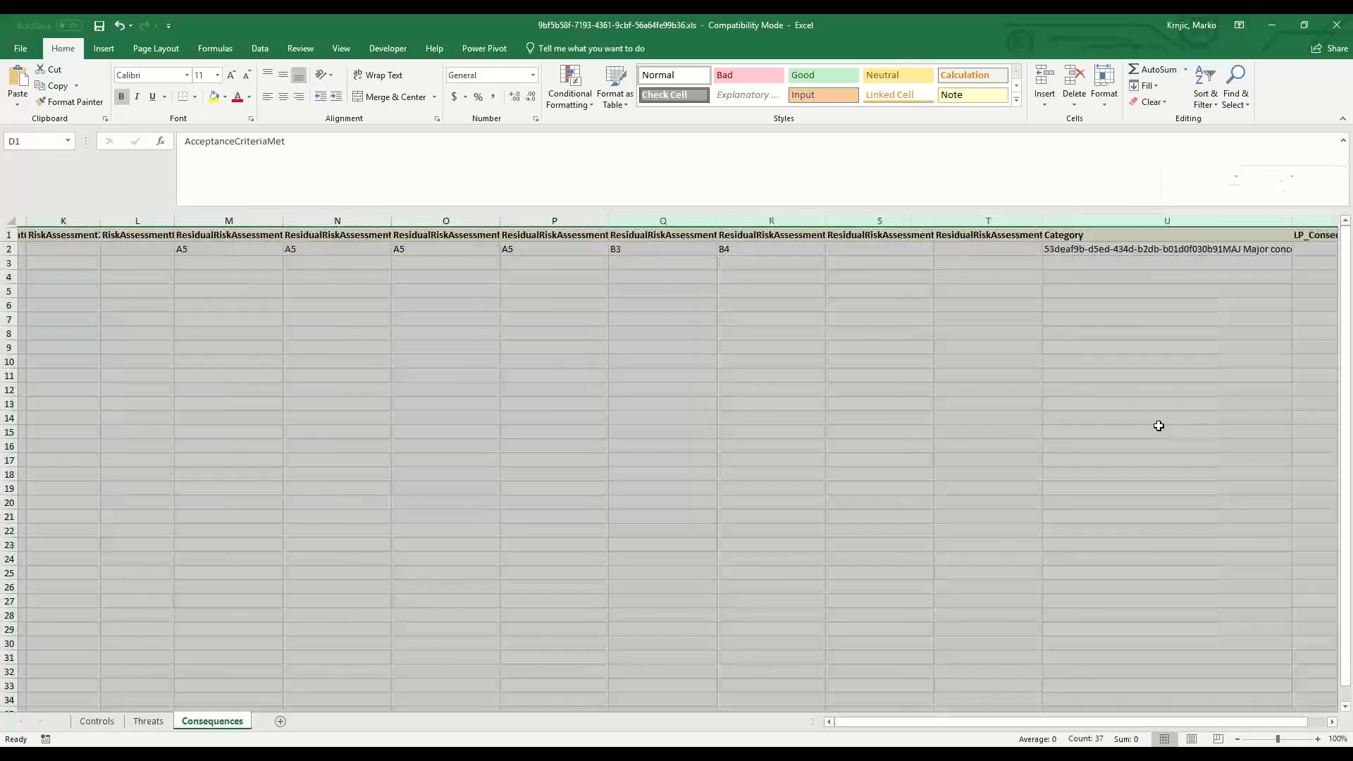
pyautogui.click(125, 319)
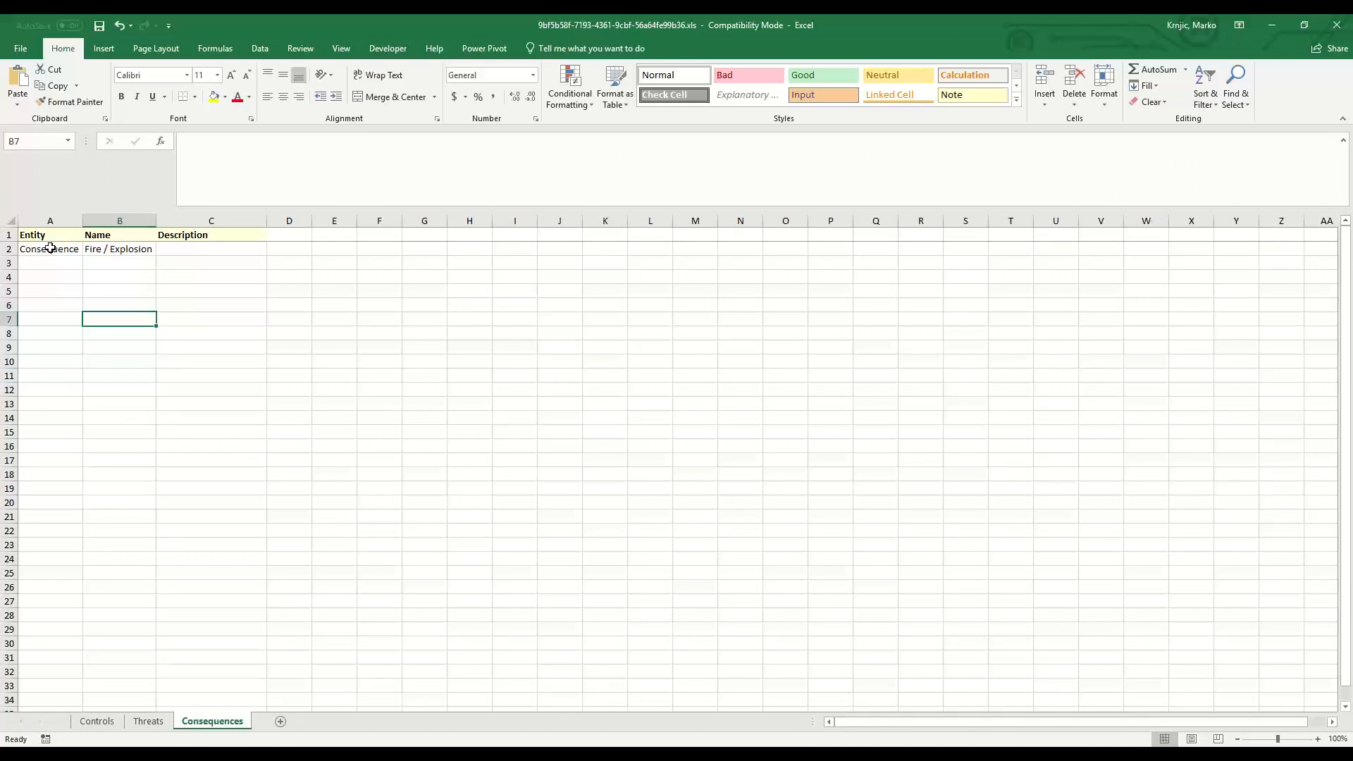
# Fill the Entity value Consequence down to rows 3 through 5.
pyautogui.click(50, 248)
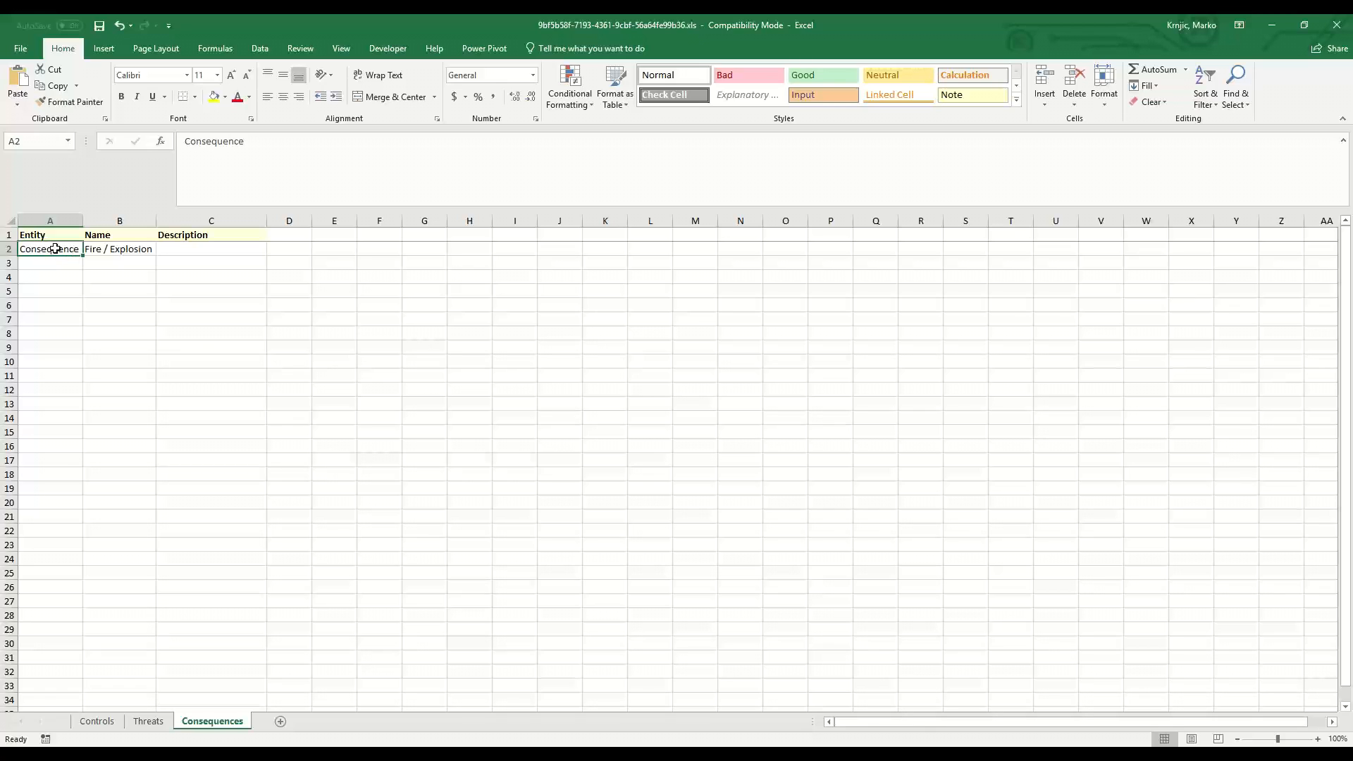
pyautogui.click(133, 251)
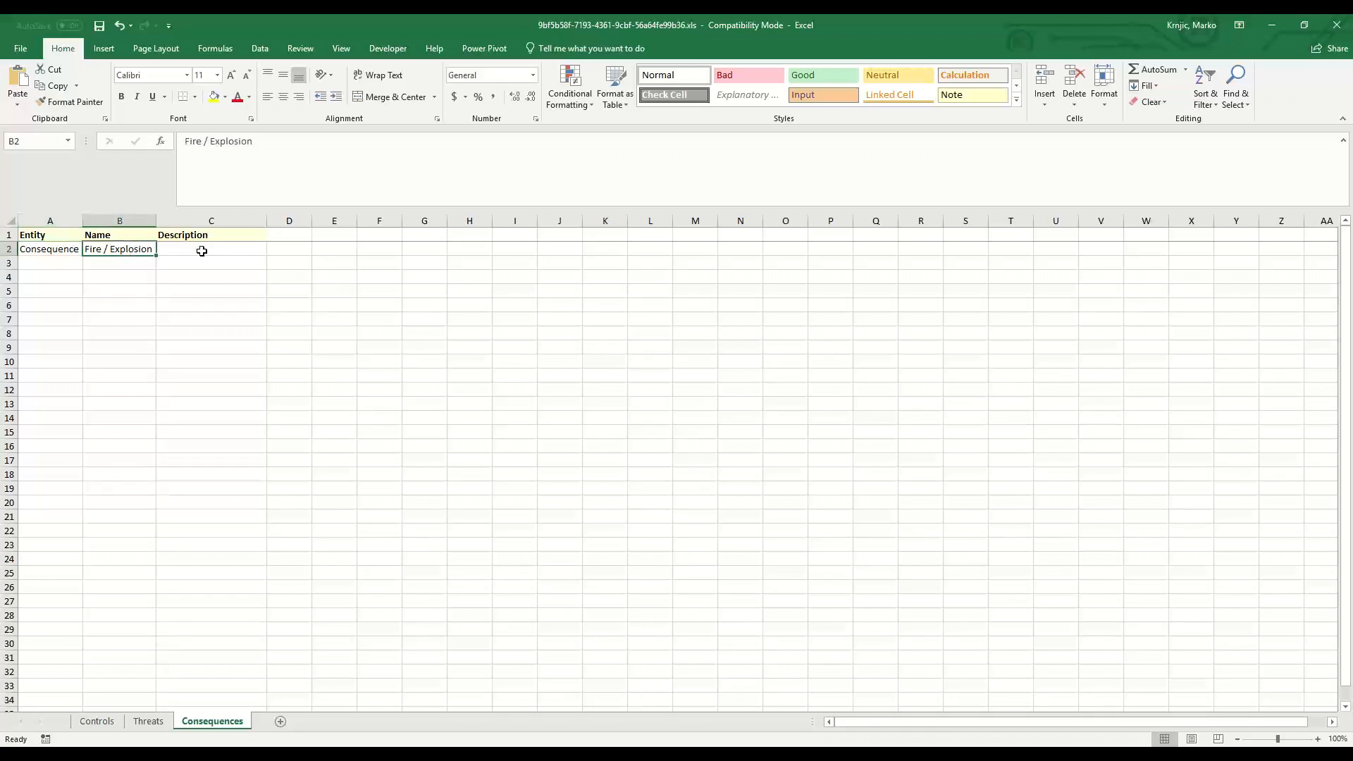
pyautogui.click(204, 249)
pyautogui.click(44, 264)
pyautogui.click(52, 250)
pyautogui.moveTo(83, 256); pyautogui.dragTo(81, 296)
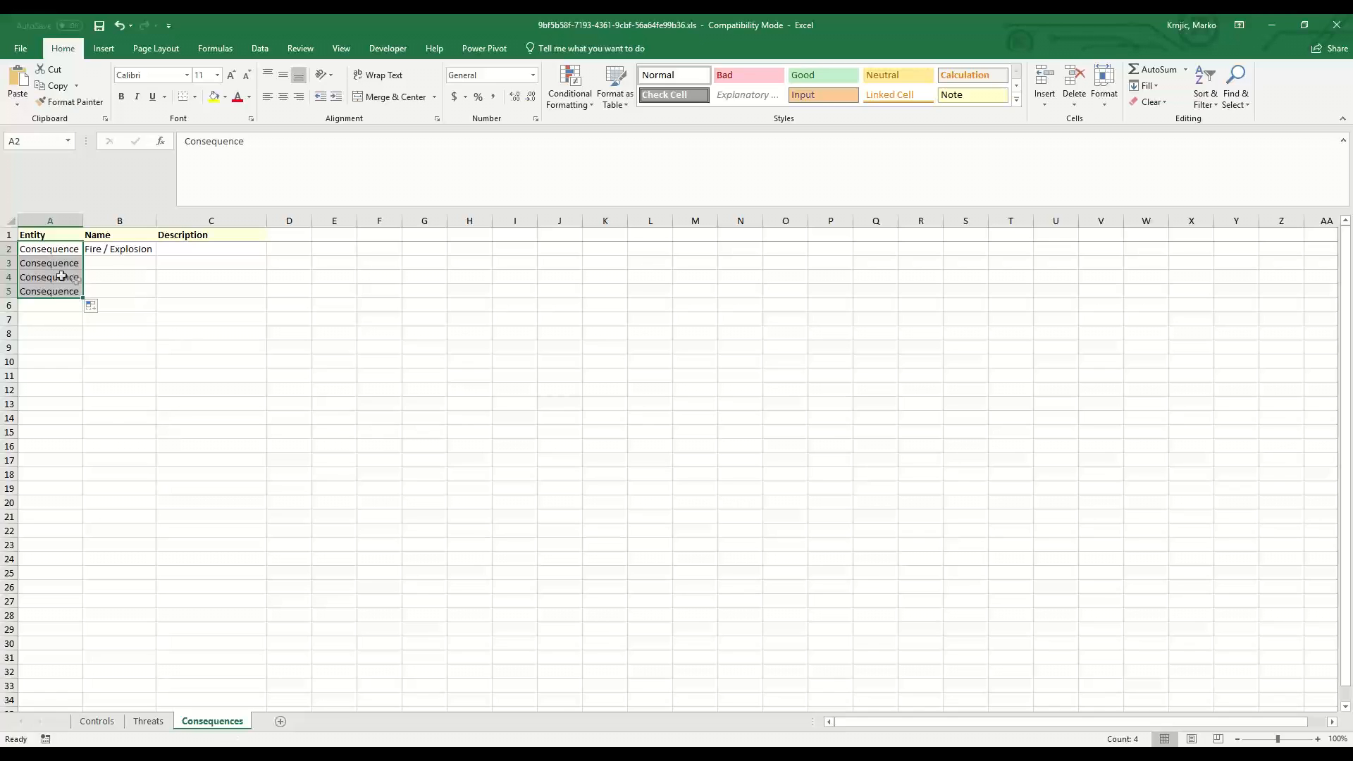
pyautogui.click(53, 267)
pyautogui.click(53, 291)
pyautogui.click(65, 276)
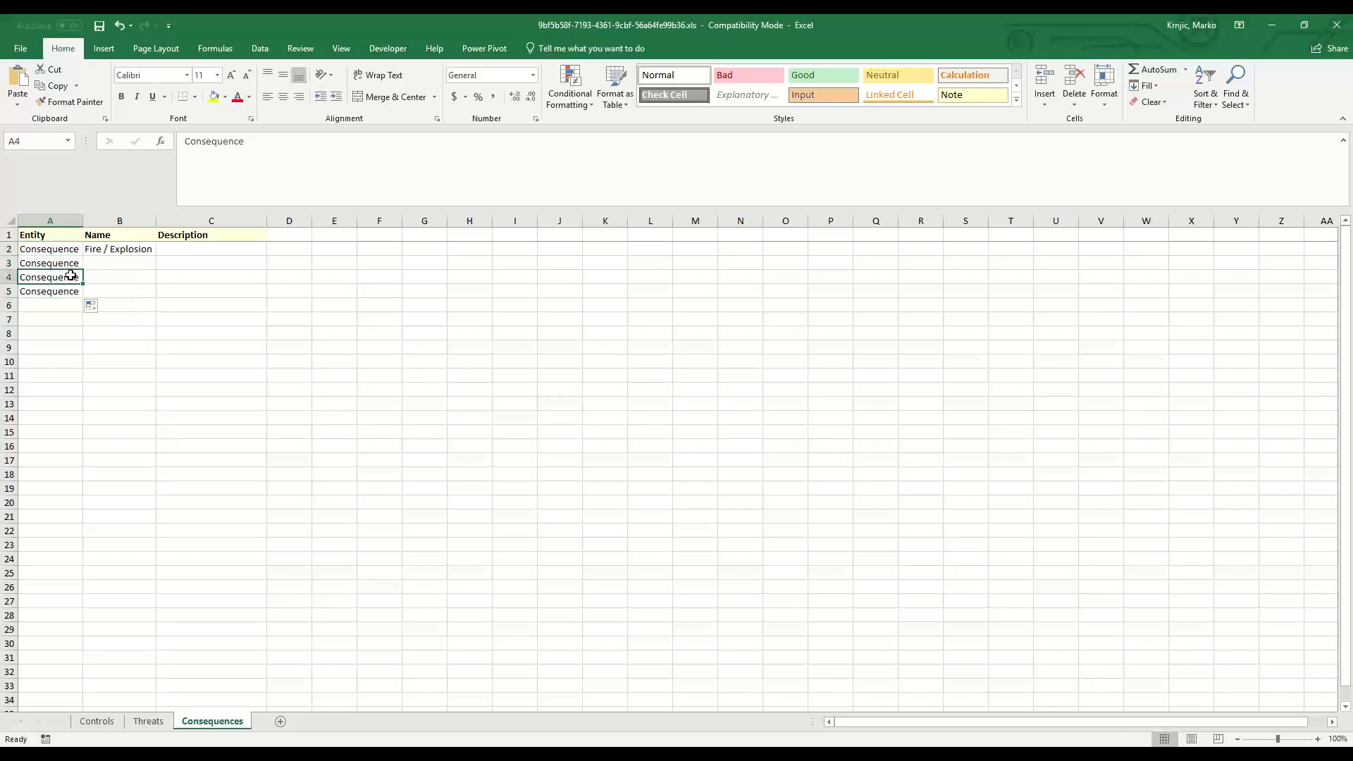
# Enter consequence names Contact with people, Pool fire and Consequence 4 in rows 3 to 5 and widen the Name column.
pyautogui.click(112, 262)
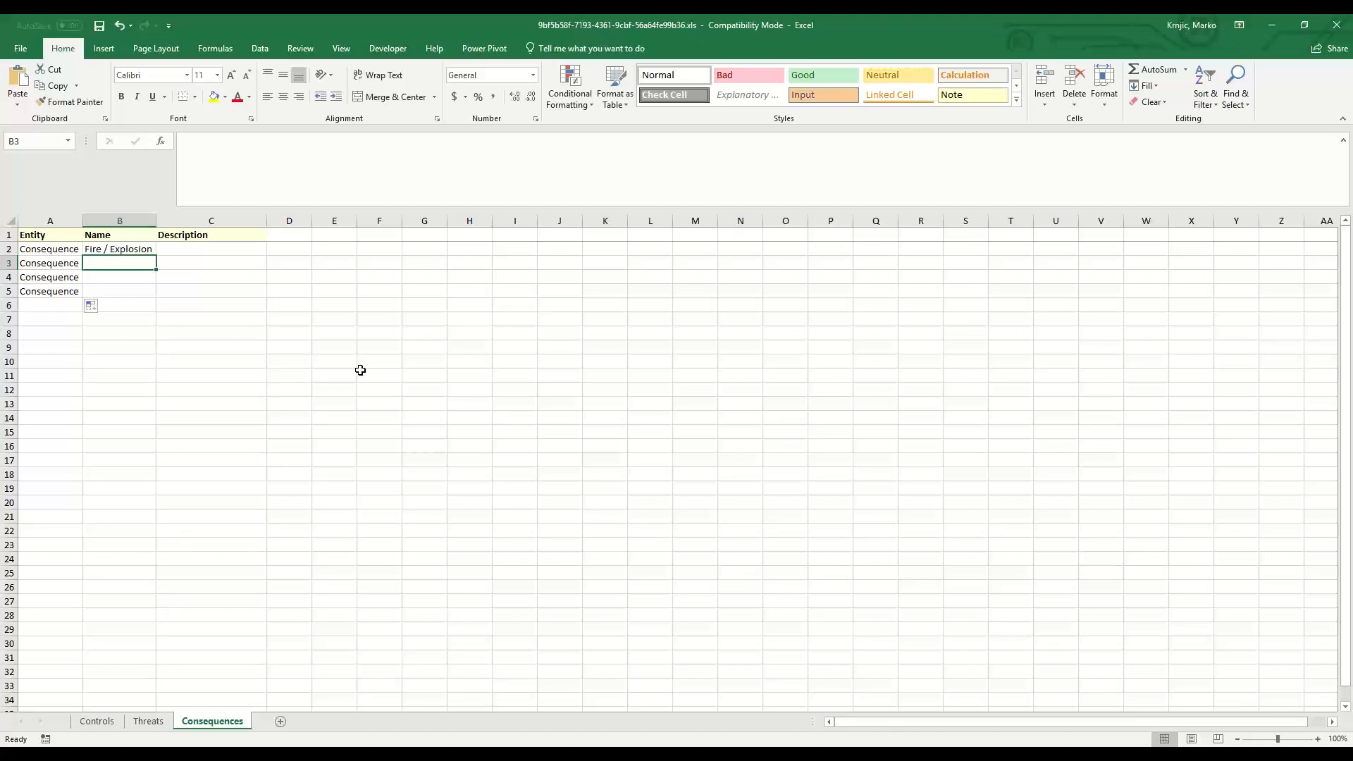
pyautogui.write('I')
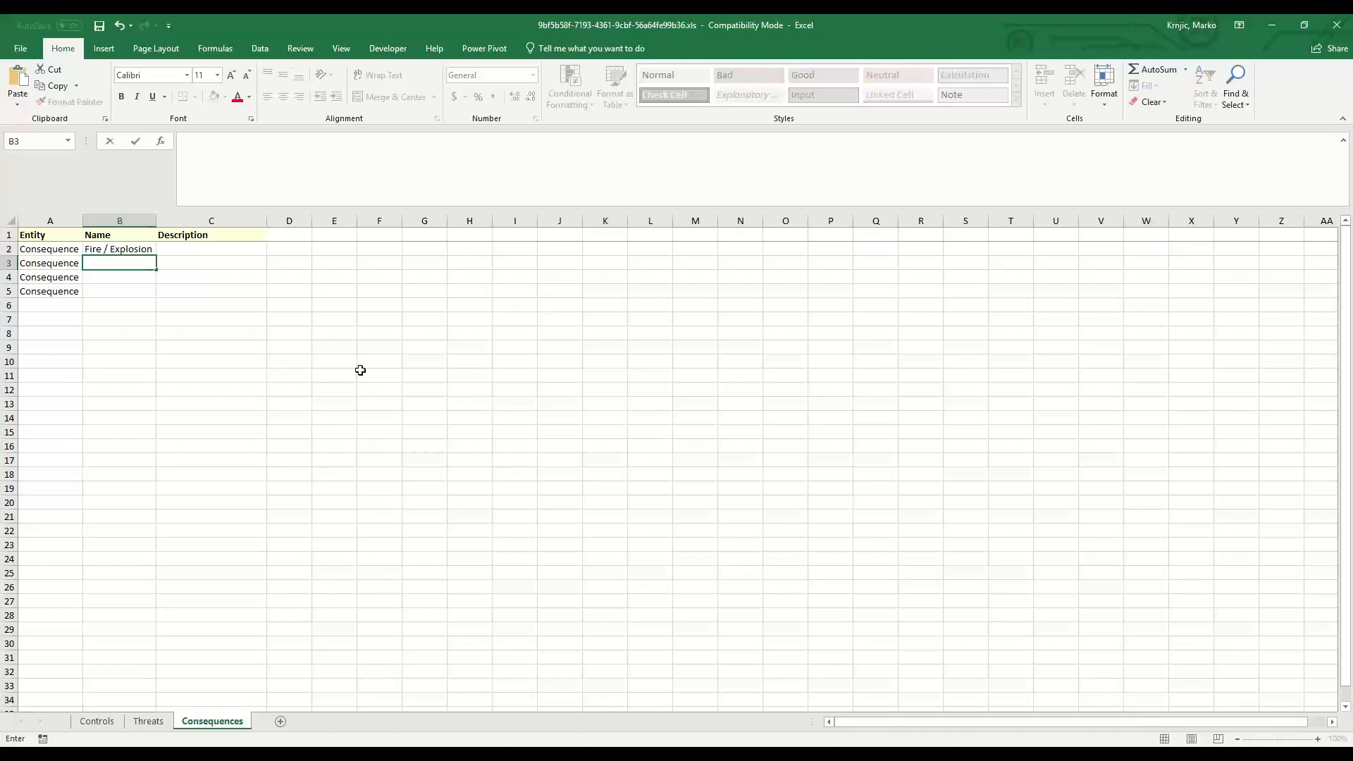
pyautogui.write('ontact with people')
pyautogui.press('Return')
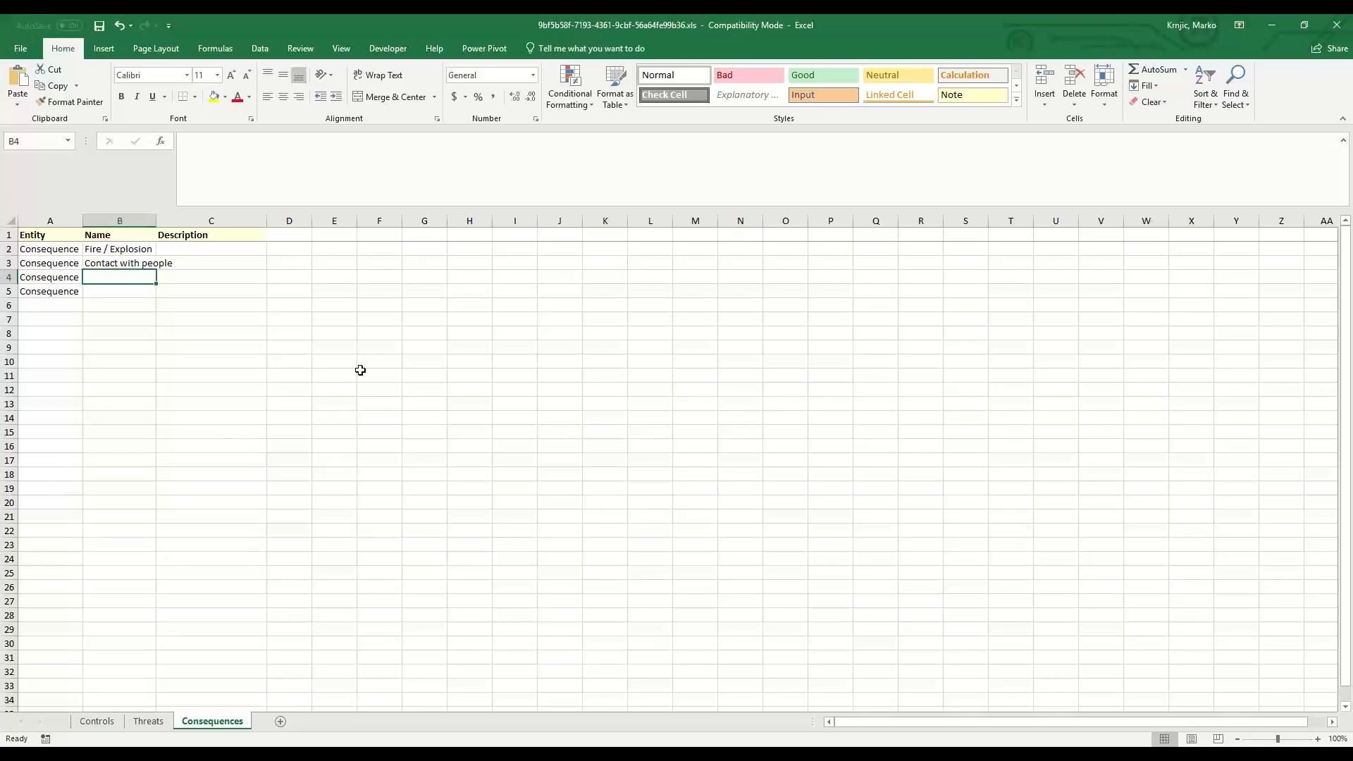
pyautogui.write('Pool fire')
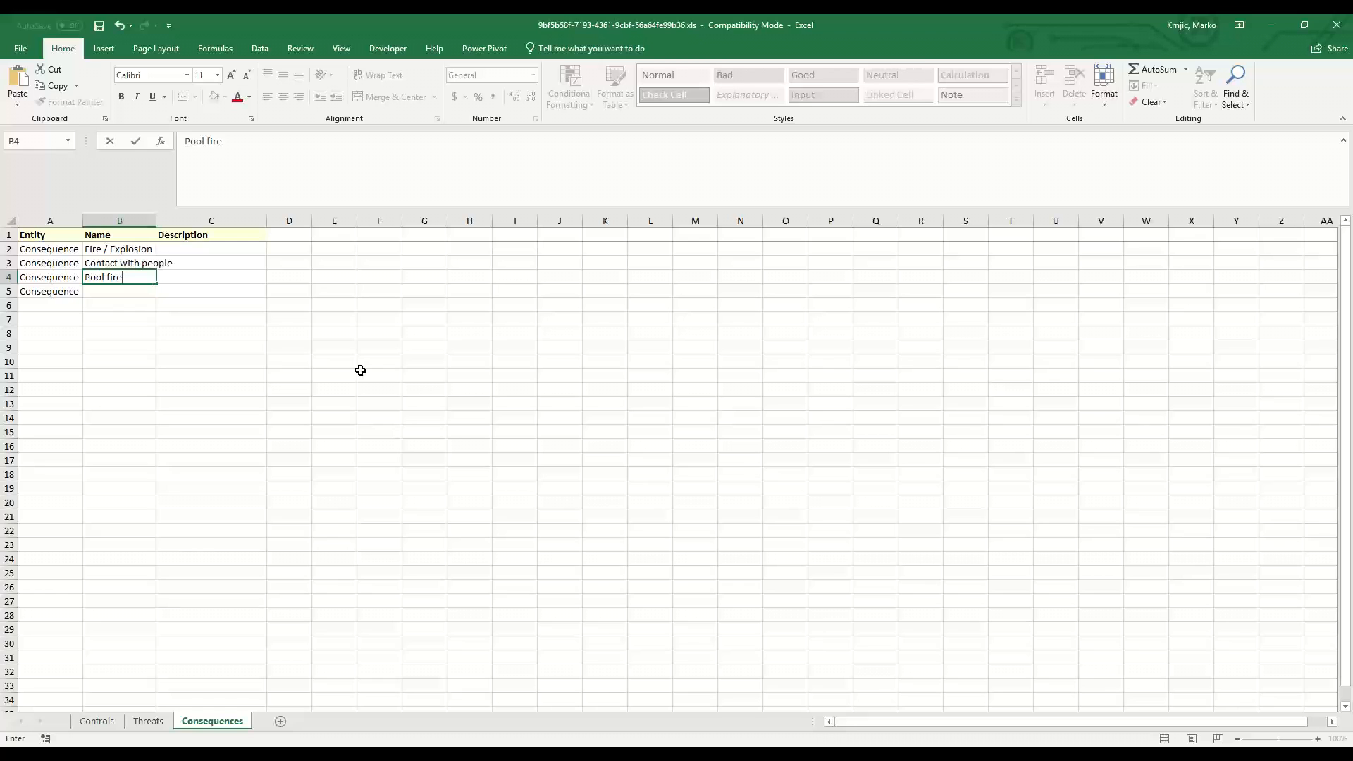
pyautogui.press('Return')
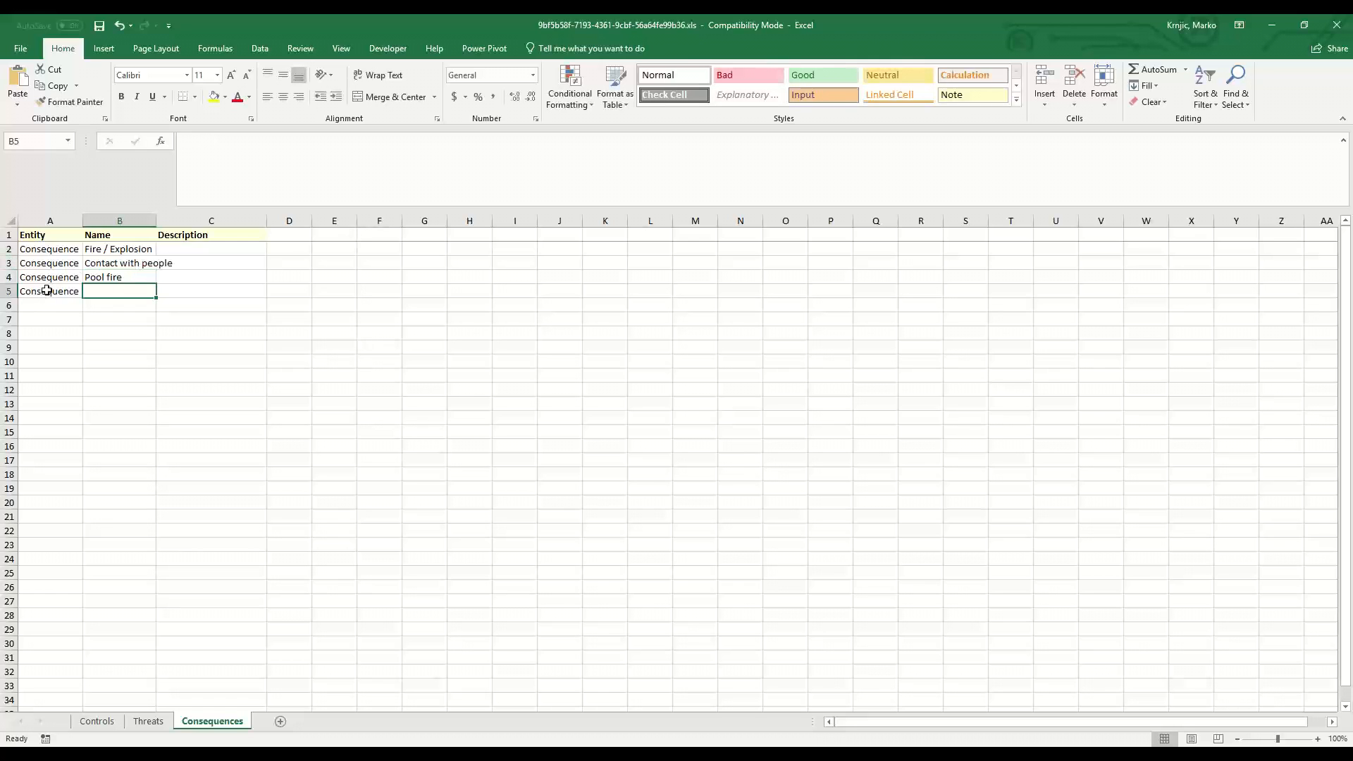
pyautogui.write('Consequence 4')
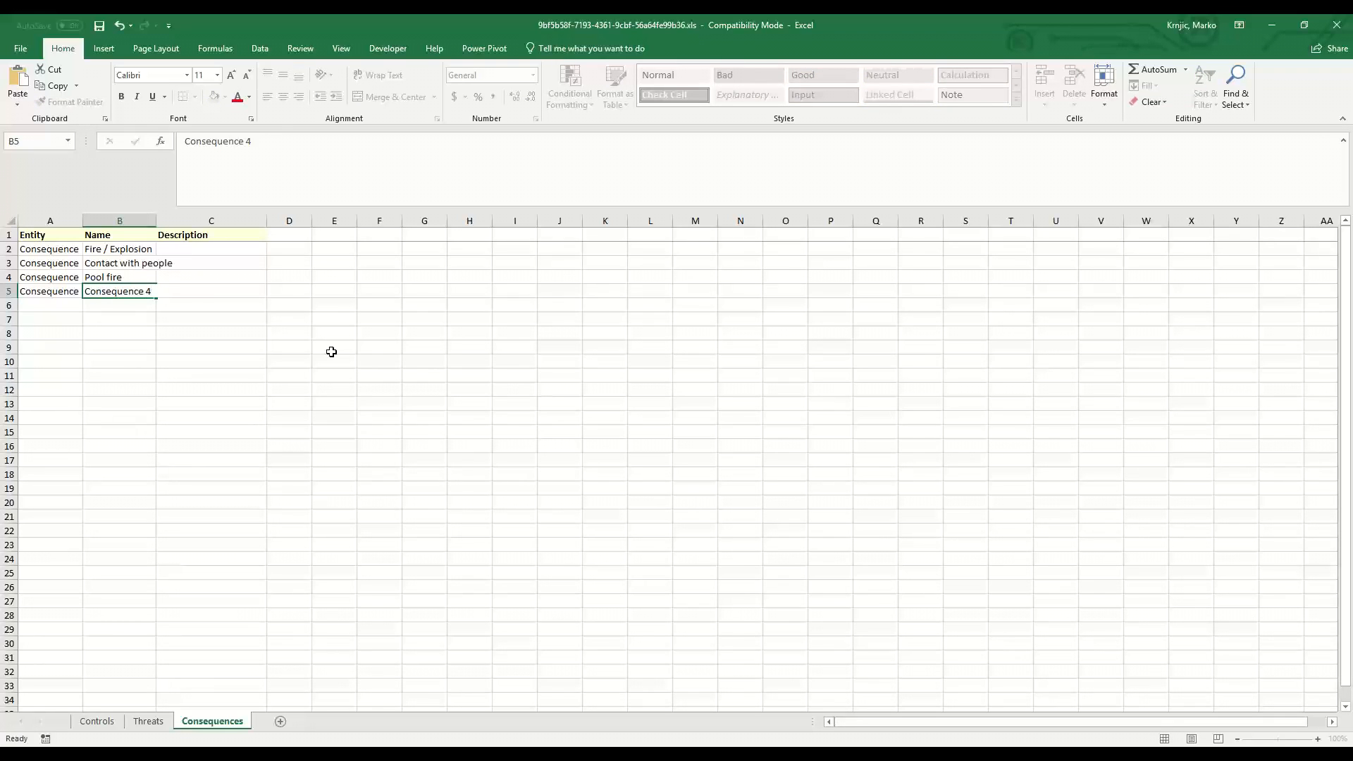
pyautogui.press('Return')
pyautogui.doubleClick(156, 221)
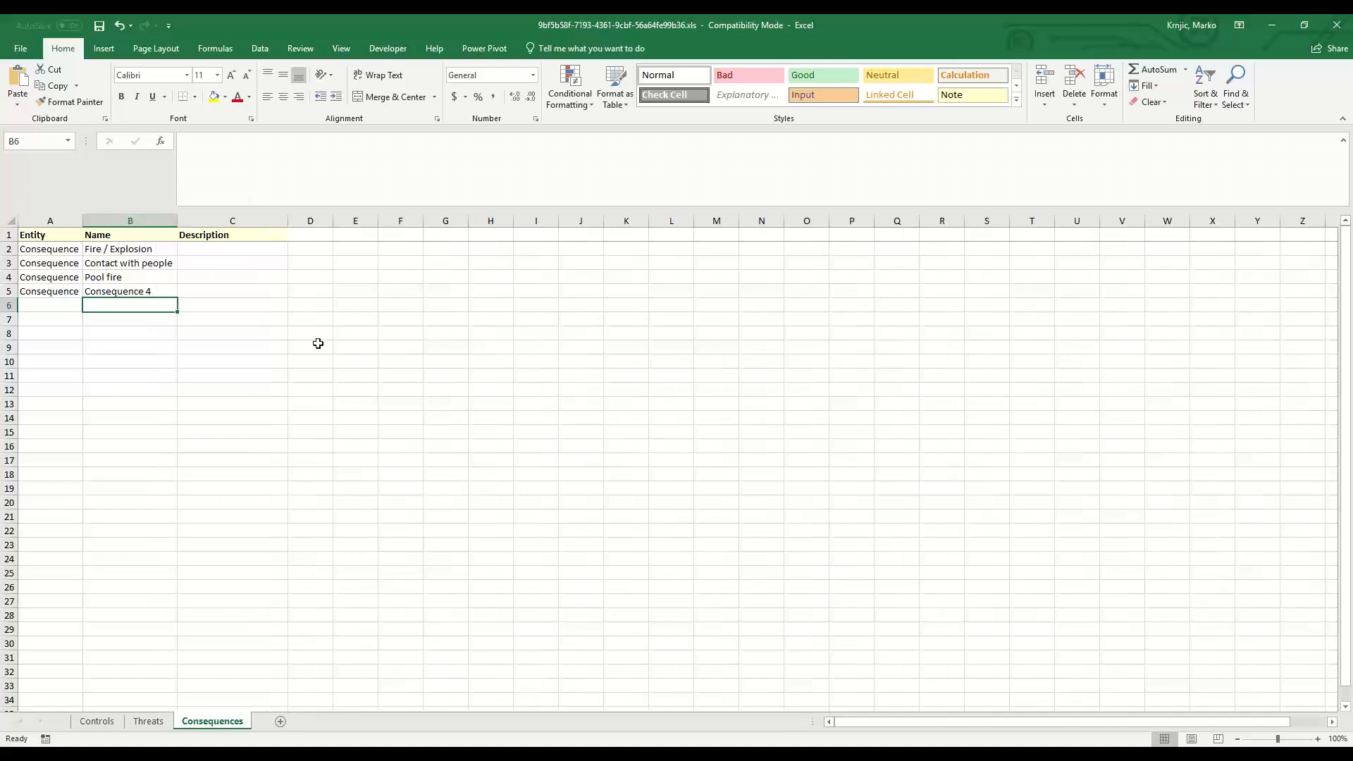
# Enter Description 1 through Description 4 in the Description column for the four consequences.
pyautogui.click(255, 253)
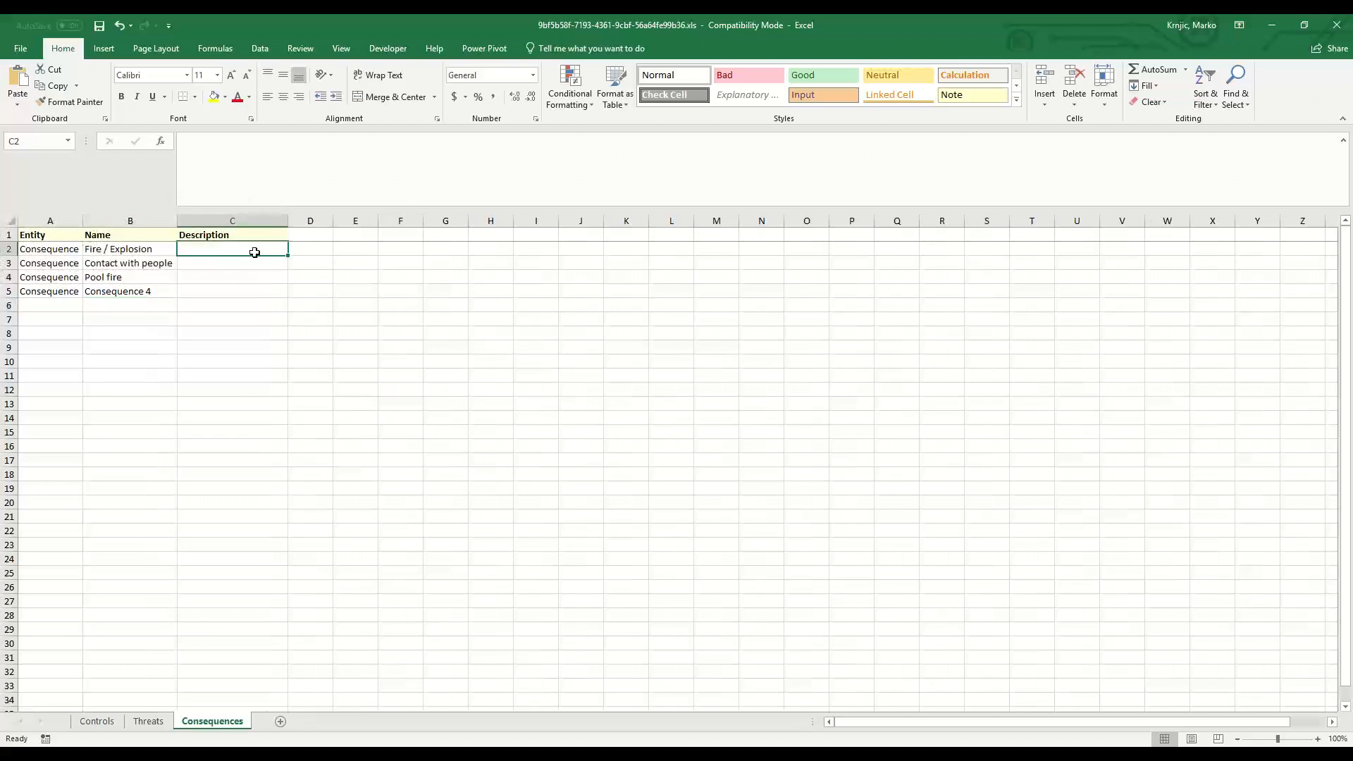
pyautogui.write('Des')
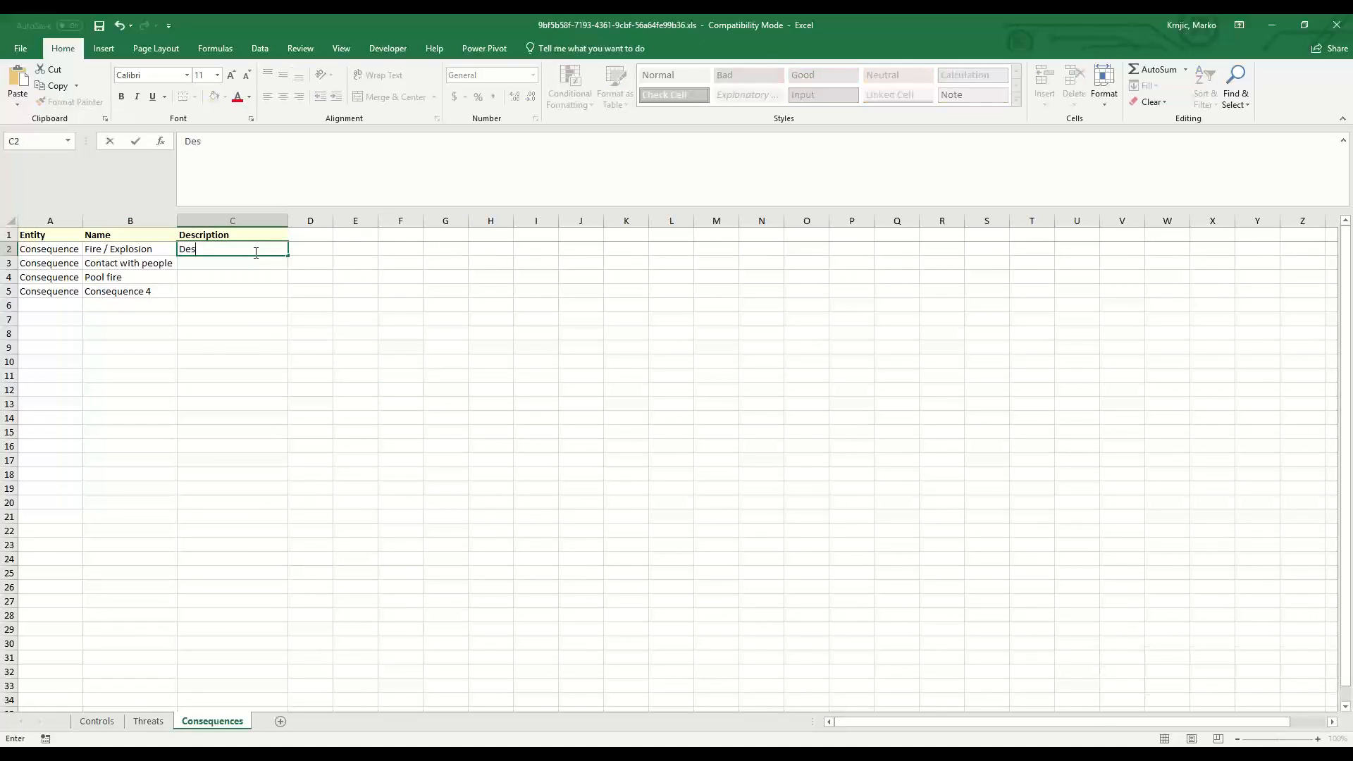
pyautogui.write('cription 1')
pyautogui.press('Return')
pyautogui.write('D')
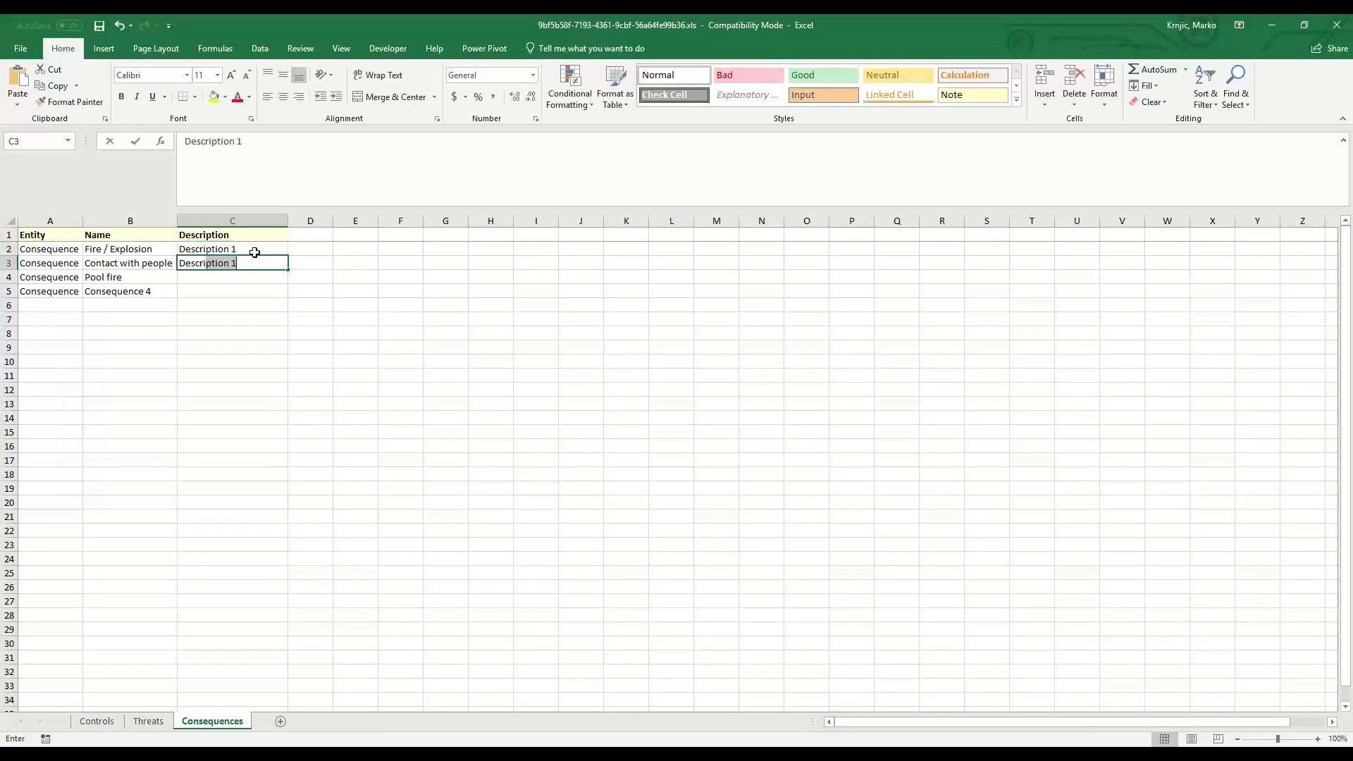
pyautogui.write('escription 2')
pyautogui.press('Return')
pyautogui.write('Description')
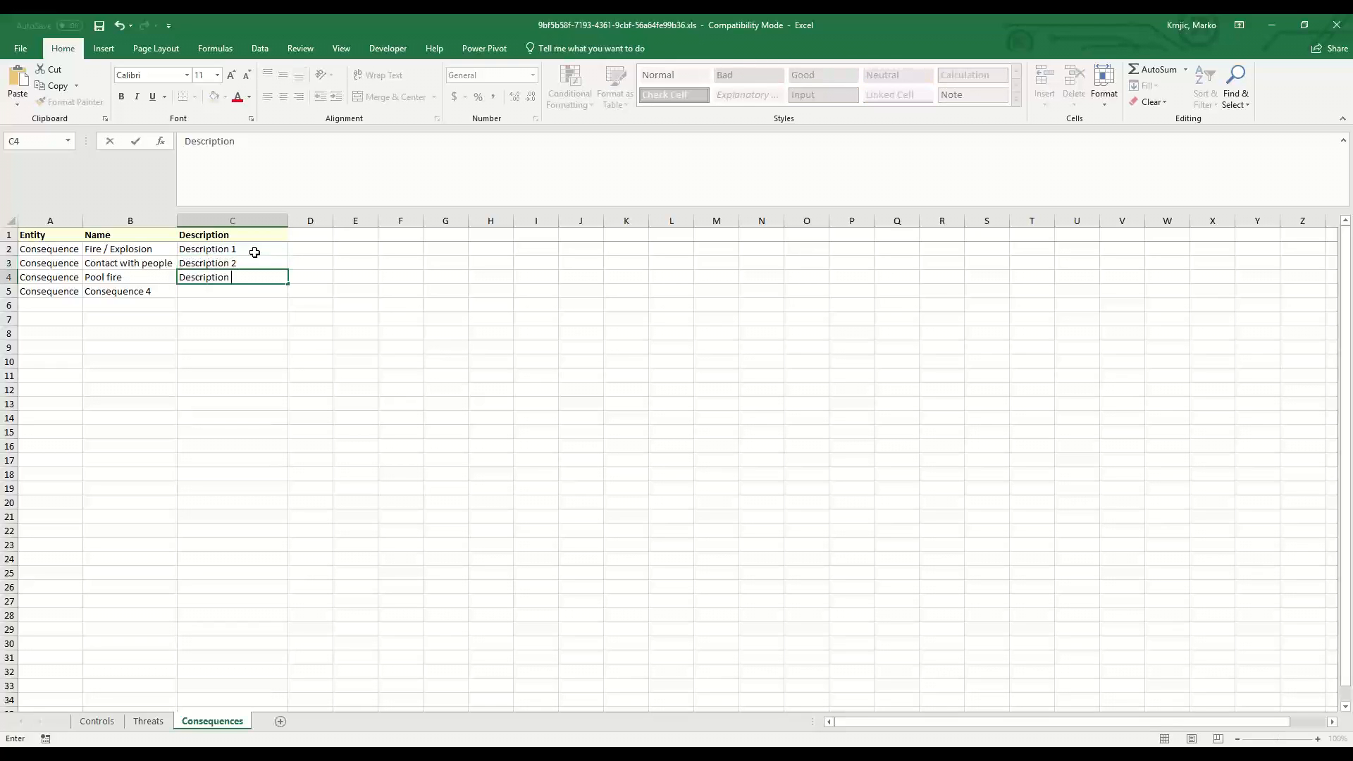
pyautogui.press('Return')
pyautogui.write('Description 4')
pyautogui.press('Return')
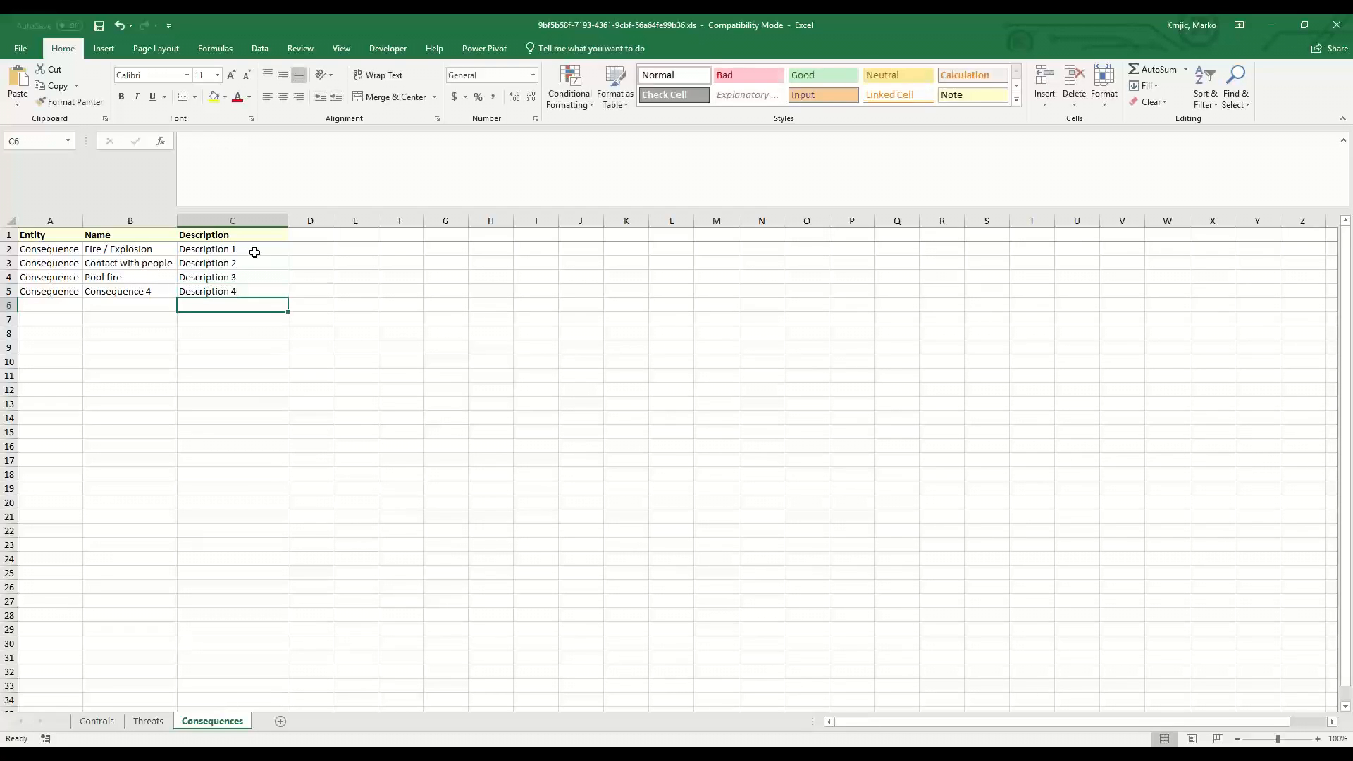
# Save the workbook as Scrapbook Excel Library Draft.xls in the Desktop Scrapbook folder, continuing past the compatibility check.
pyautogui.hotkey('alt', 'f')
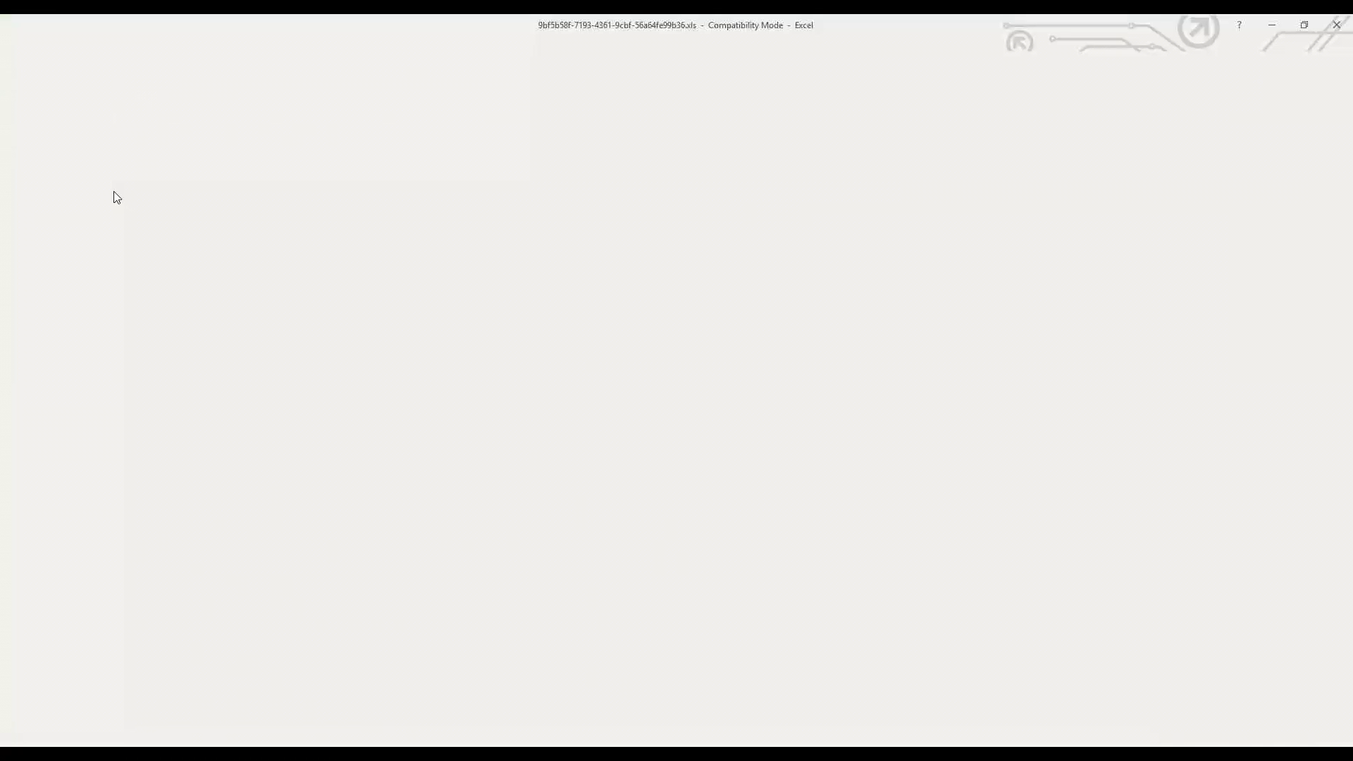
pyautogui.click(47, 193)
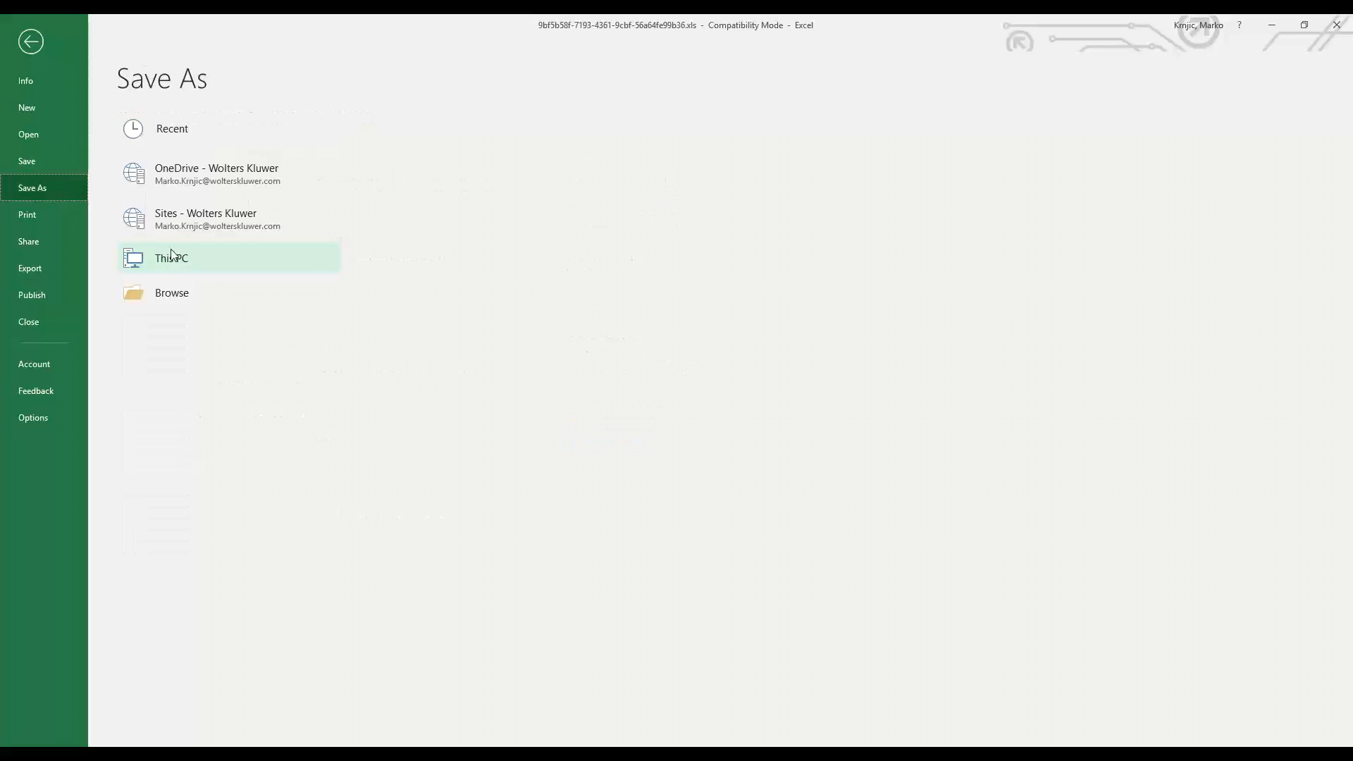
pyautogui.click(176, 259)
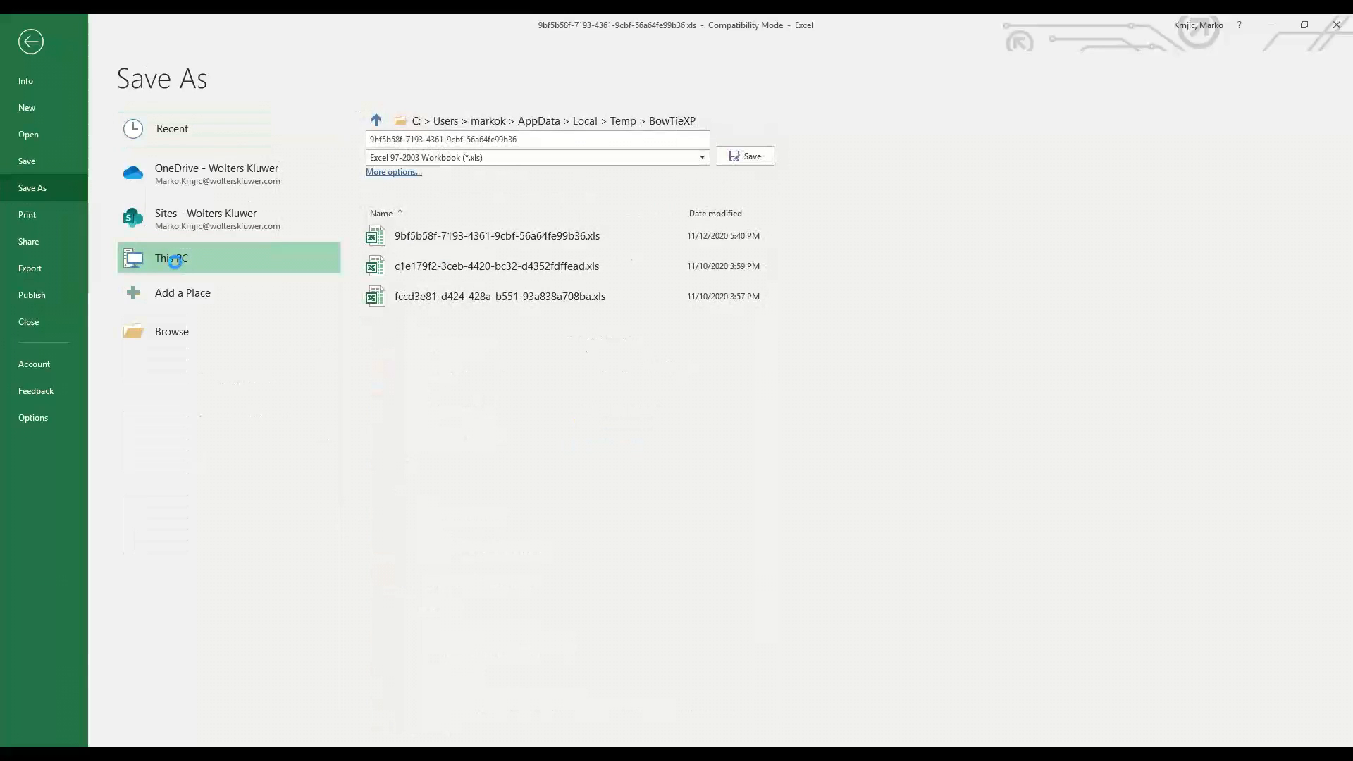
pyautogui.click(70, 119)
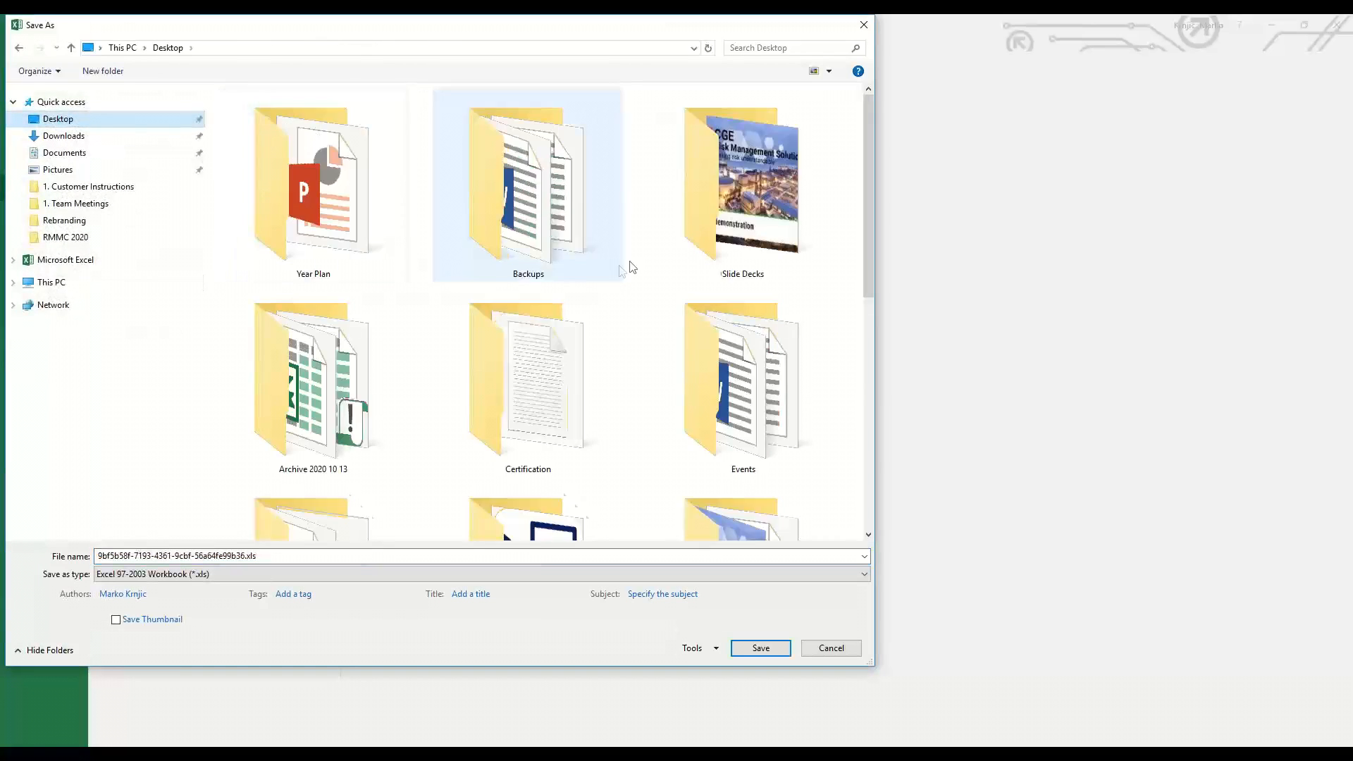
pyautogui.scroll(-5, 641, 267)
pyautogui.doubleClick(316, 419)
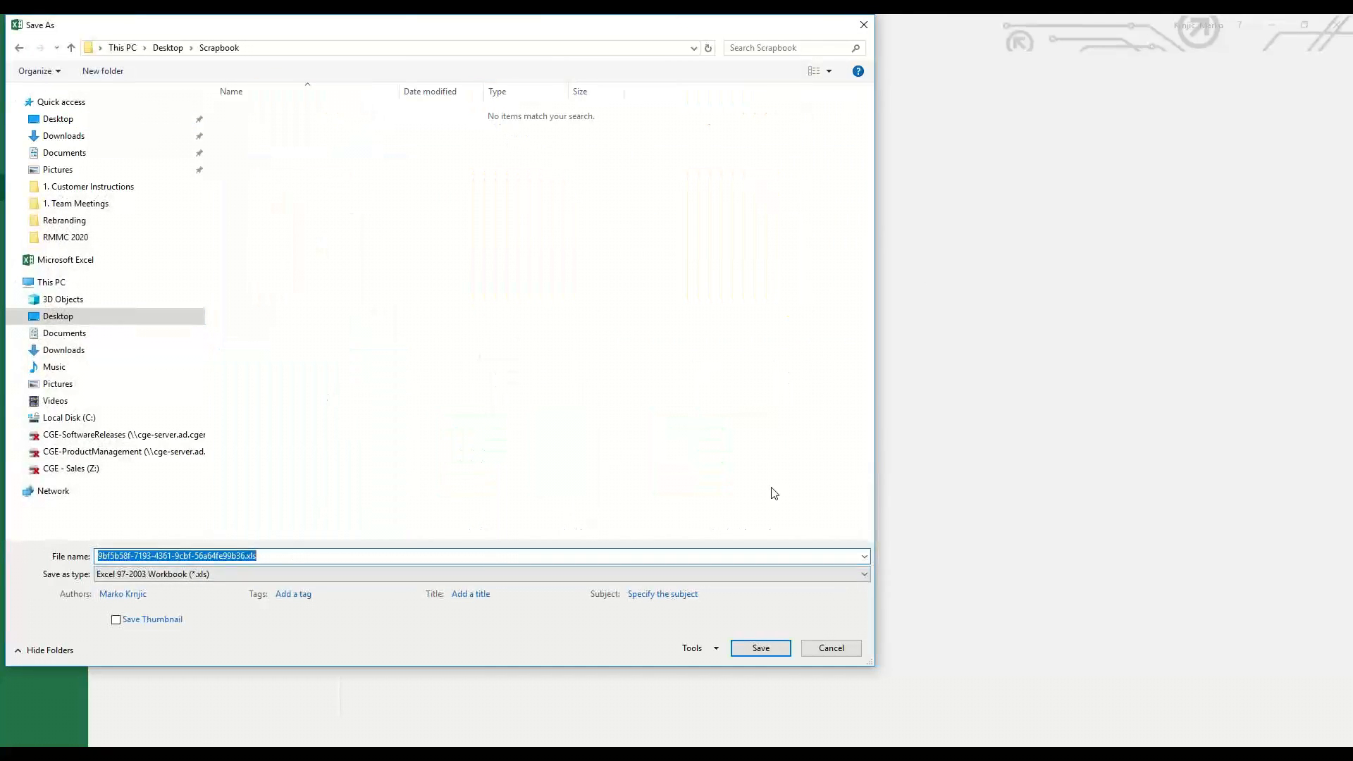
pyautogui.write('Scrapbook Excel Library Draft')
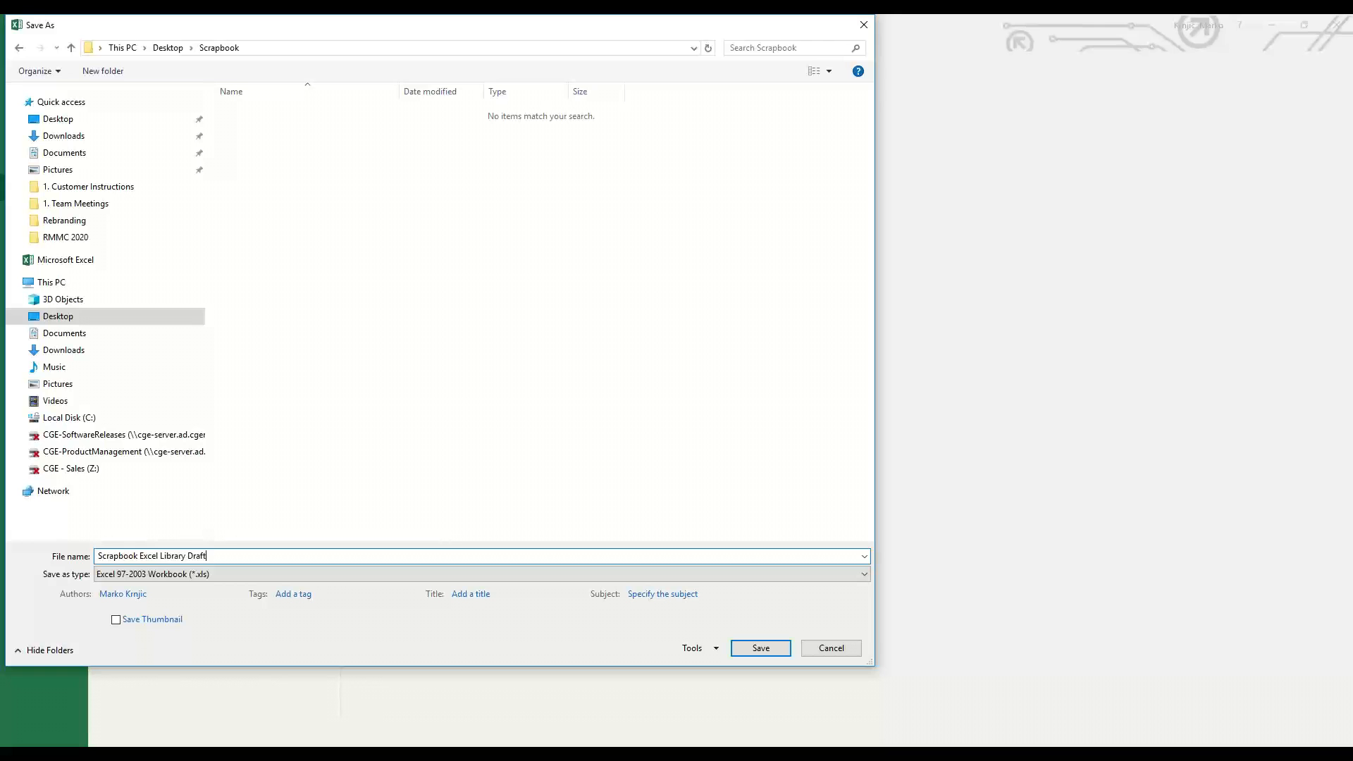
pyautogui.press('Return')
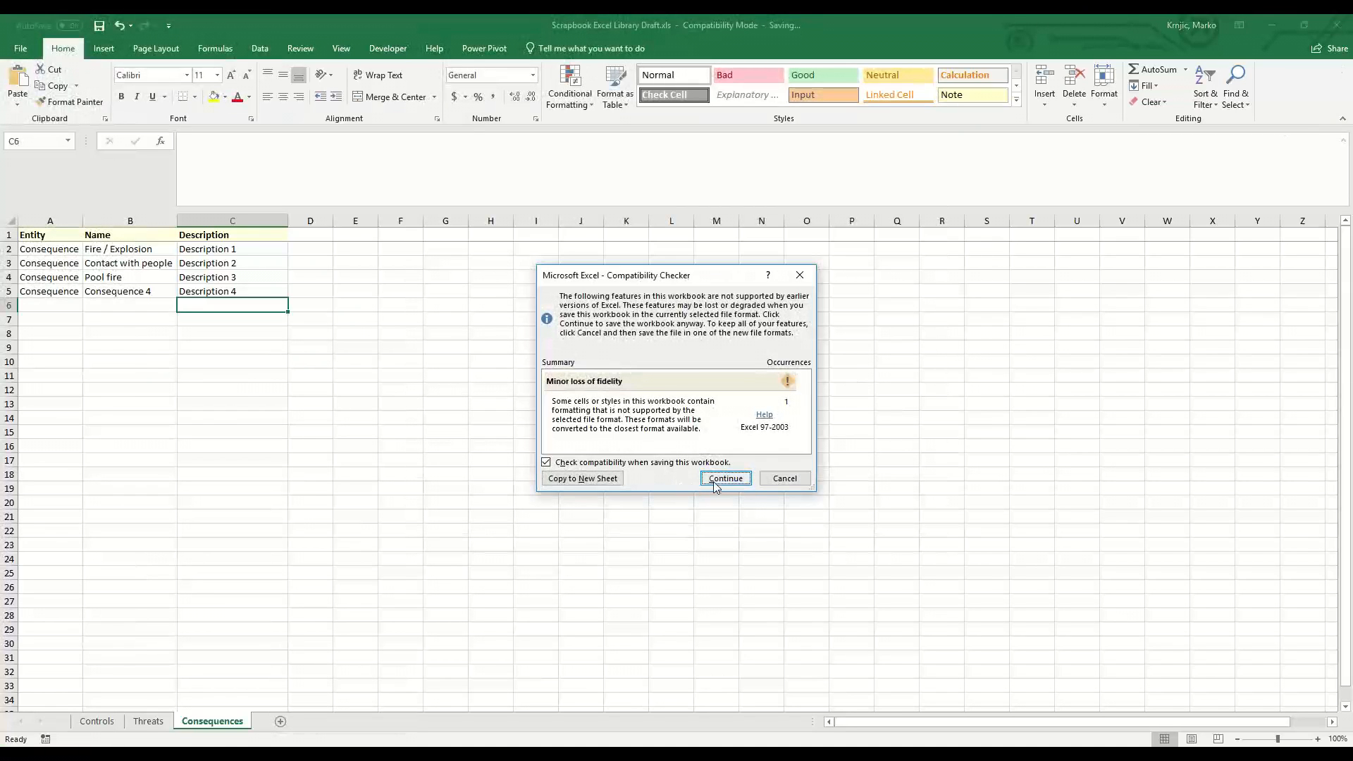
pyautogui.click(716, 485)
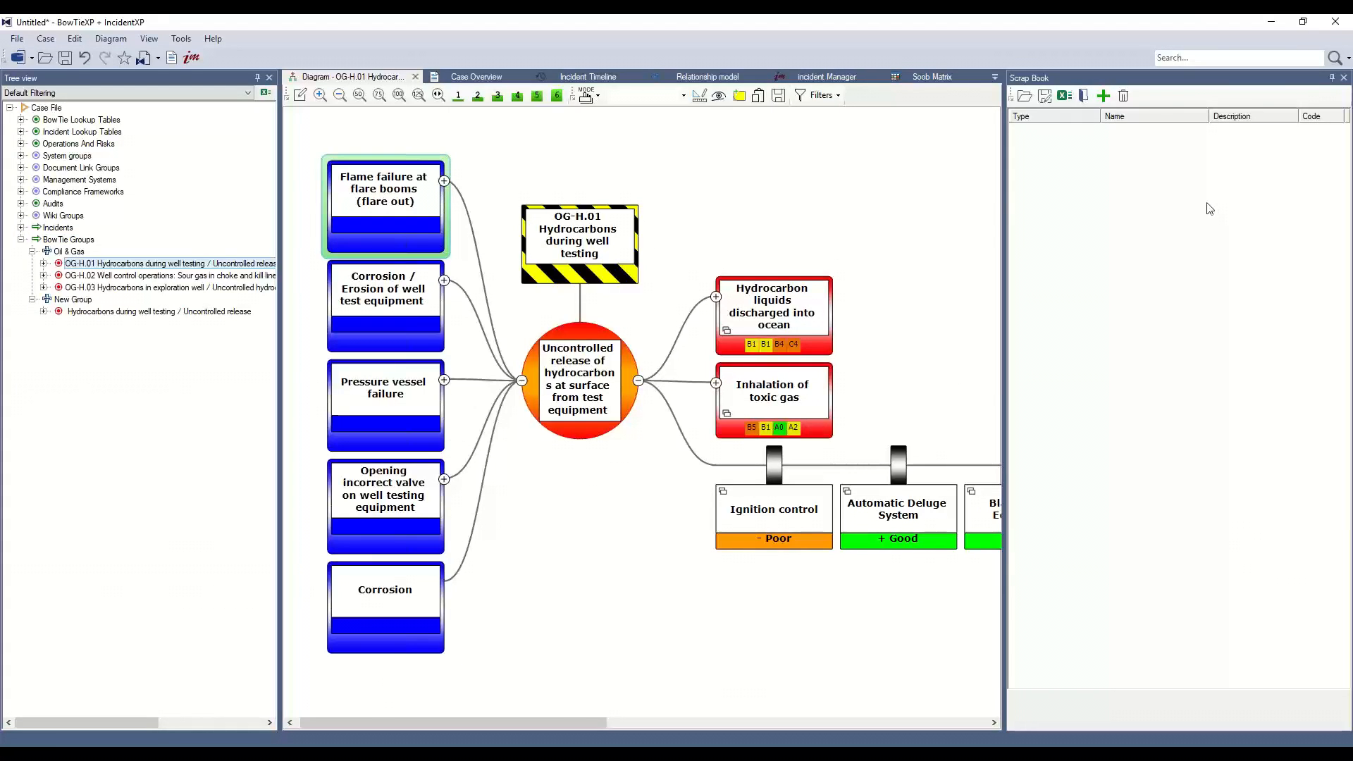
# Load Scrapbook Excel Library Draft.xls from the Desktop Scrapbook folder into the Scrap Book.
pyautogui.click(1110, 274)
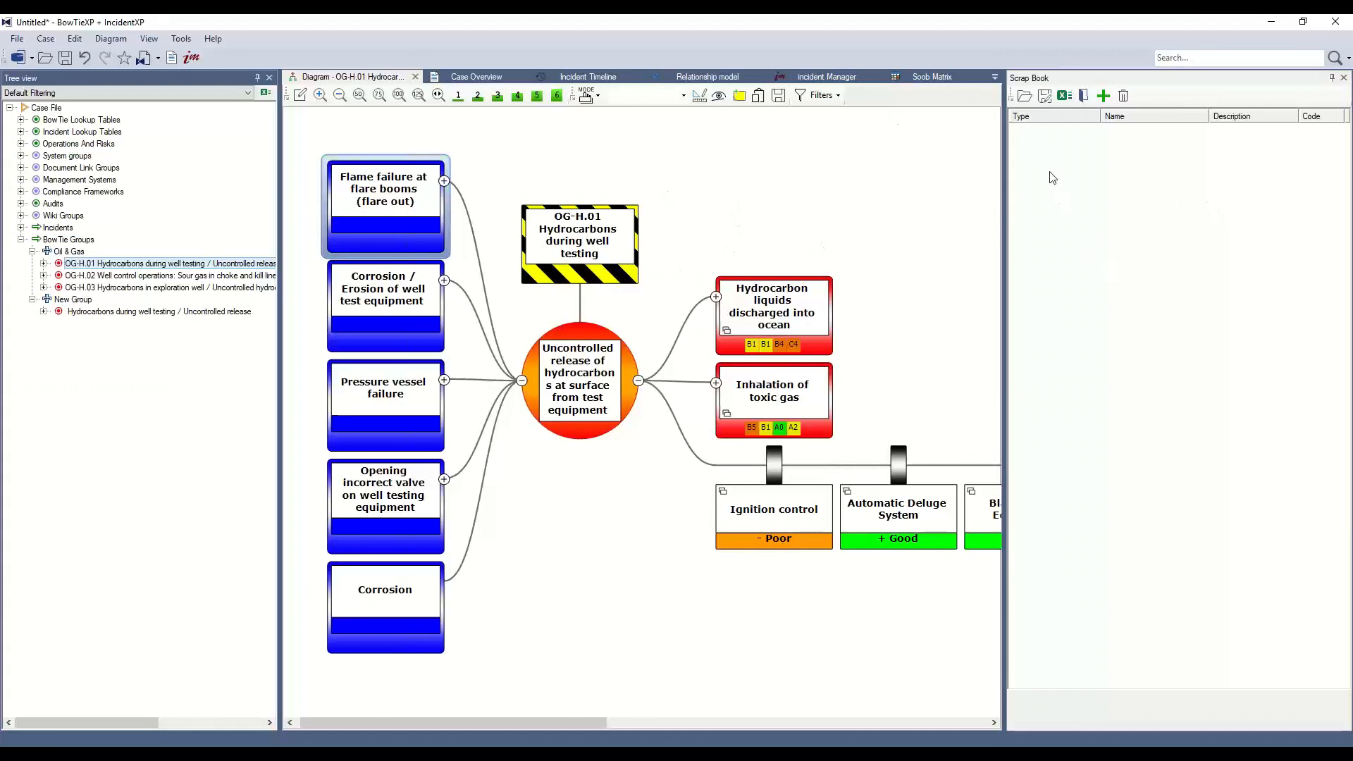
pyautogui.click(1030, 104)
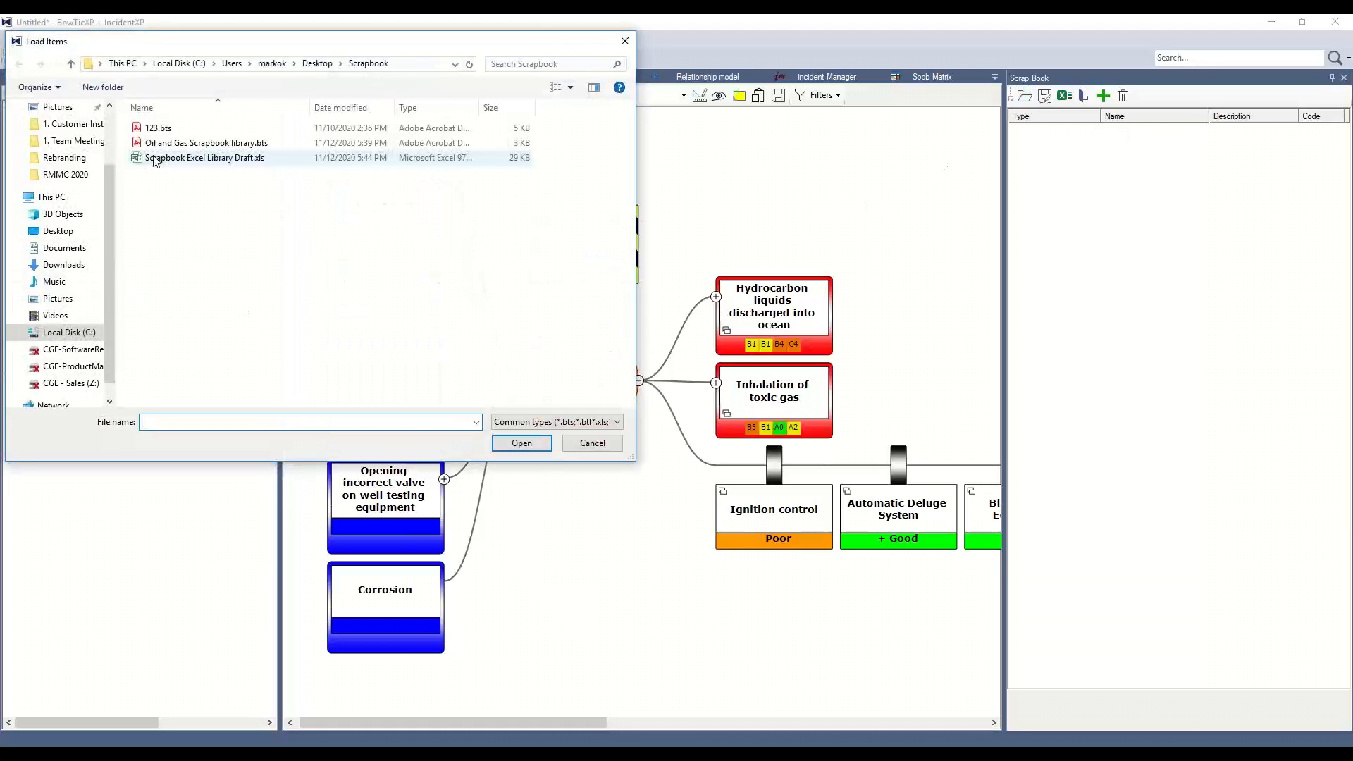
pyautogui.doubleClick(154, 158)
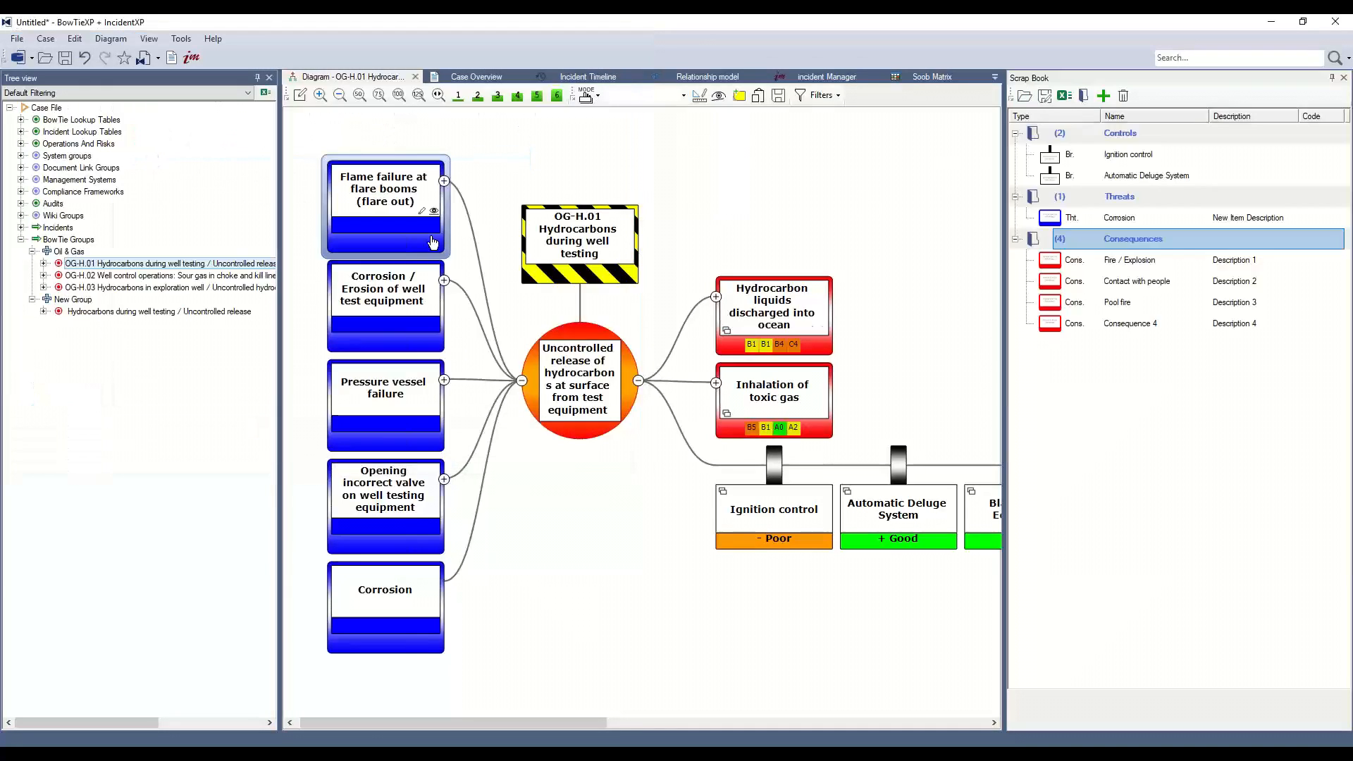
# Browse the loaded consequence items in the Scrap Book list.
pyautogui.click(1134, 283)
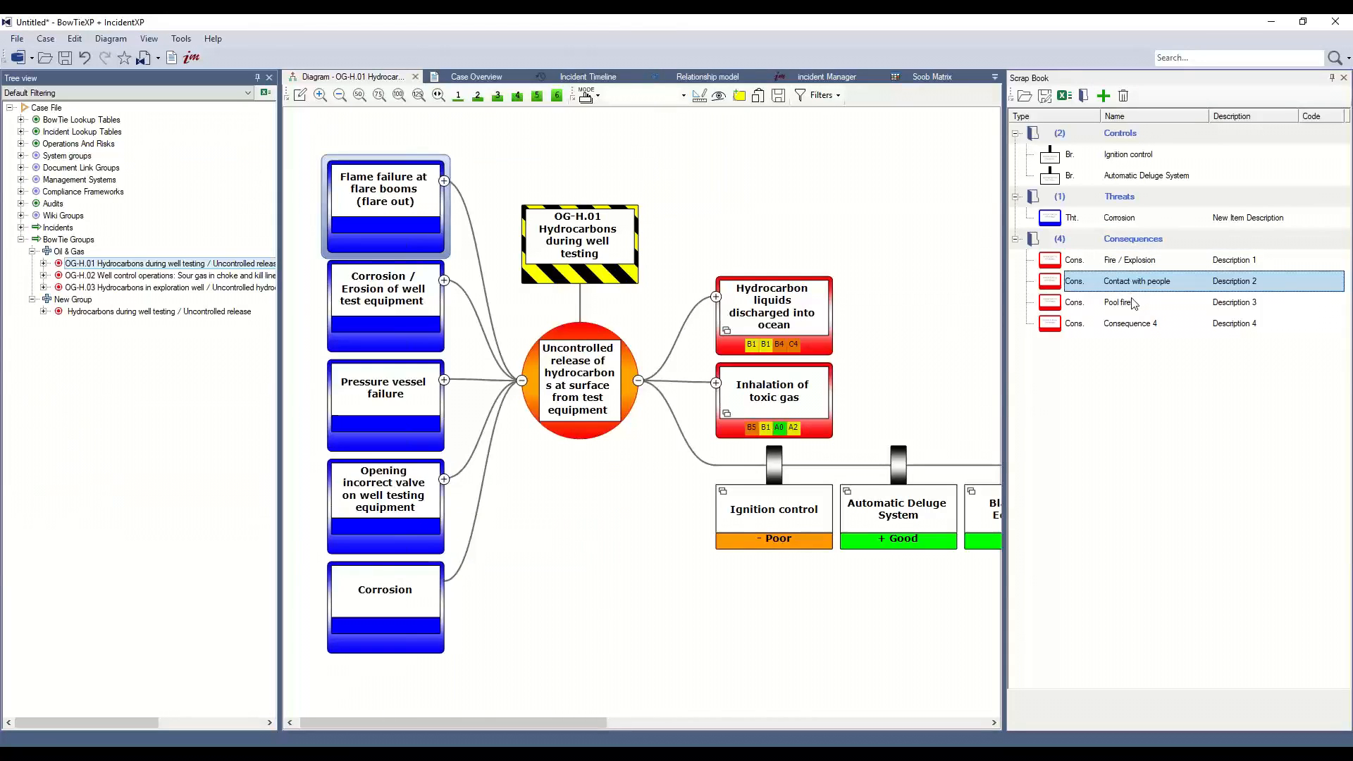
pyautogui.click(1131, 300)
pyautogui.click(1140, 323)
pyautogui.click(1131, 302)
pyautogui.click(1134, 287)
pyautogui.click(1133, 266)
pyautogui.click(1134, 286)
pyautogui.click(1136, 304)
pyautogui.click(1135, 319)
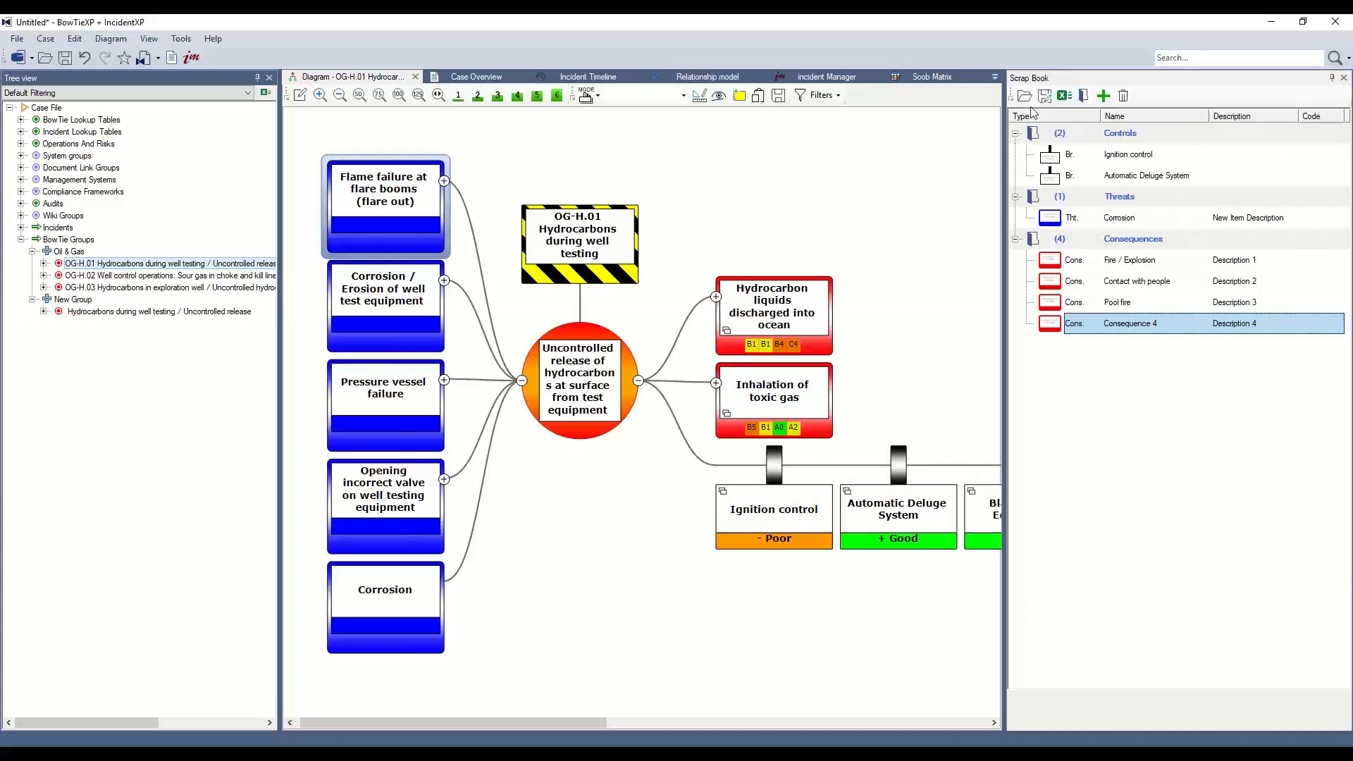
# Drag Consequence 4, Pool fire and Fire / Explosion from the Scrap Book onto the top event as consequences.
pyautogui.moveTo(1060, 326); pyautogui.dragTo(624, 388)
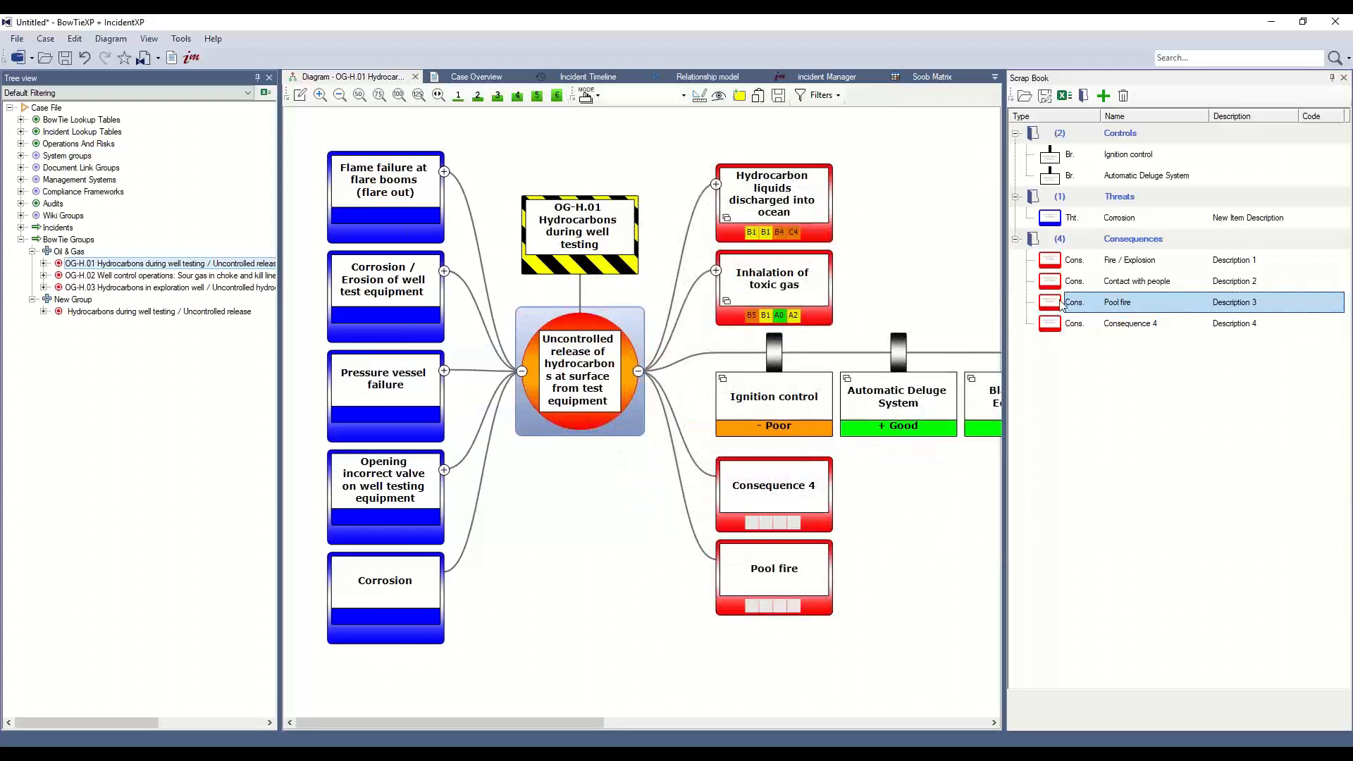
pyautogui.moveTo(1055, 261); pyautogui.dragTo(586, 347)
pyautogui.moveTo(579, 358); pyautogui.dragTo(579, 360)
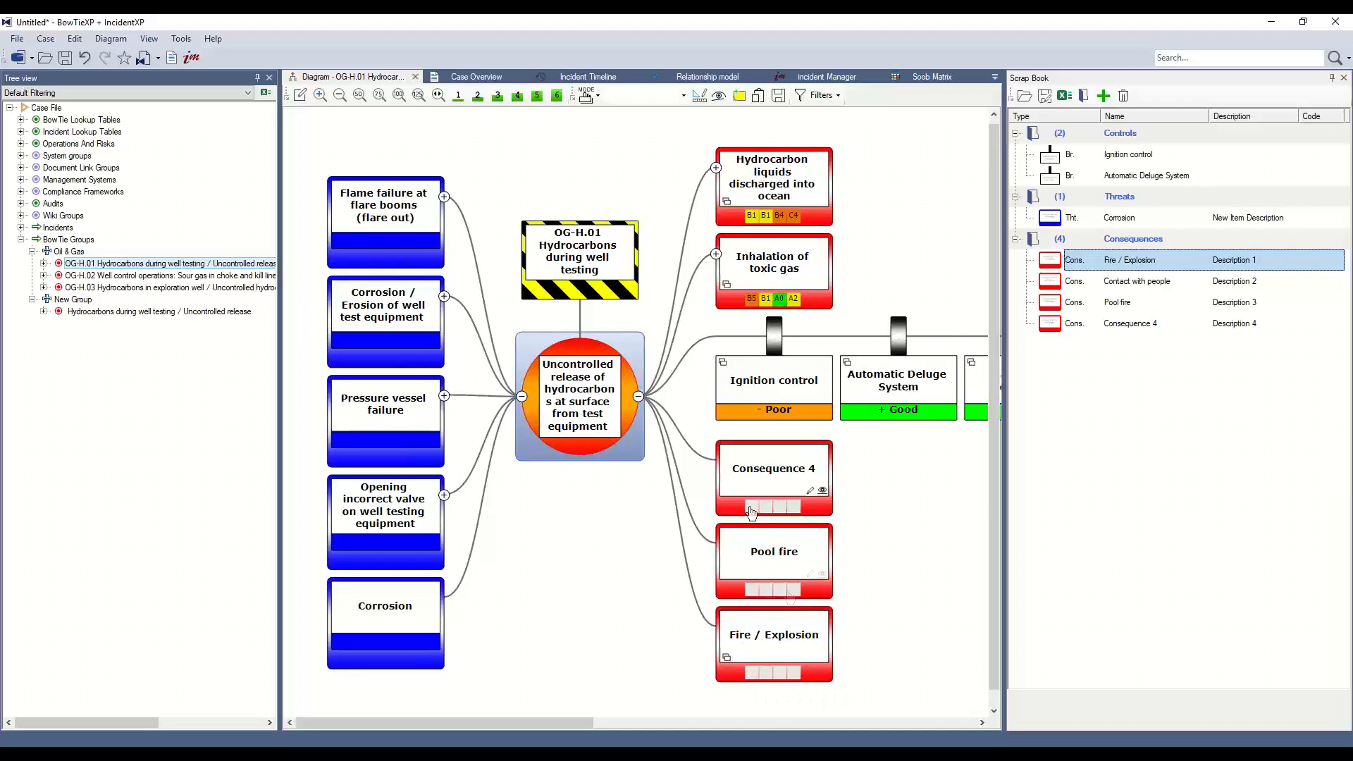
pyautogui.moveTo(735, 224)
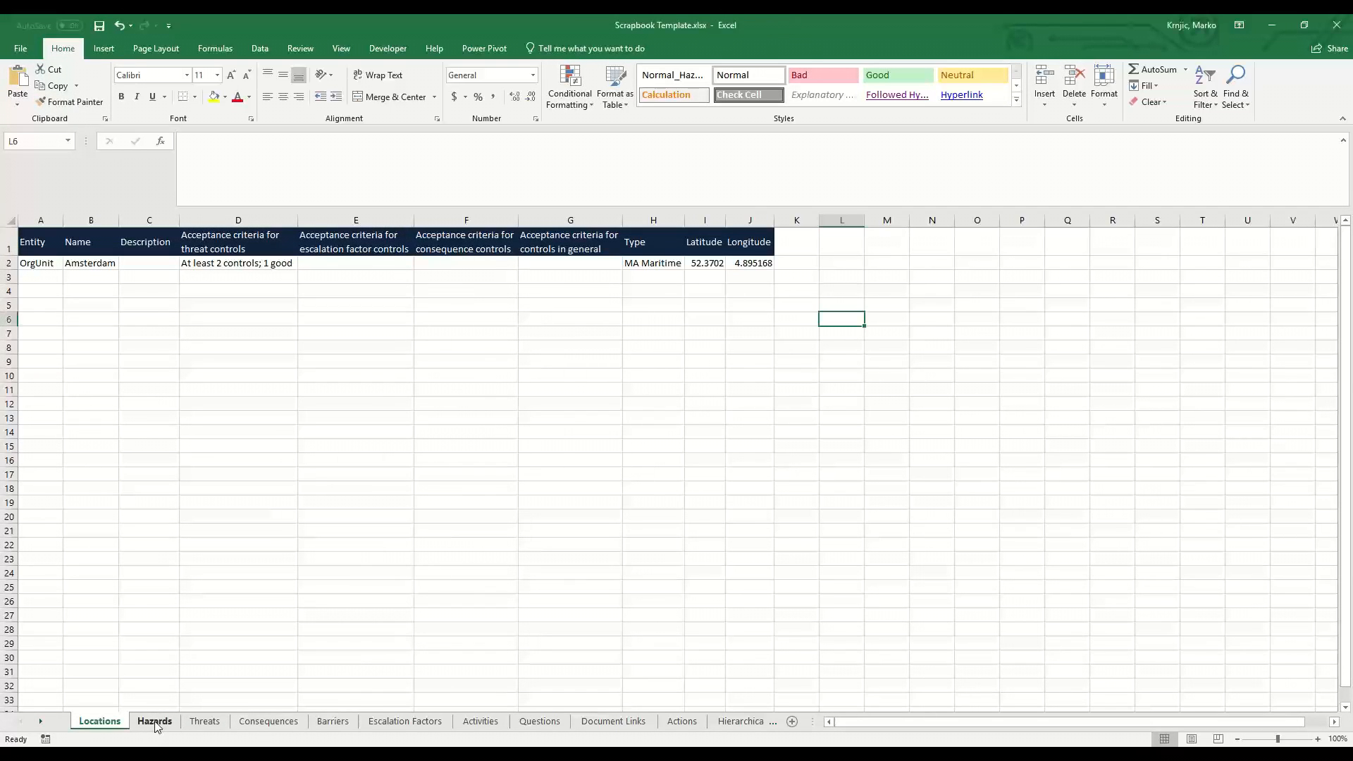
# Switch from the draft workbook to Scrapbook Template.xlsx in Excel and examine the Barriers sheet's column headers.
pyautogui.click(682, 426)
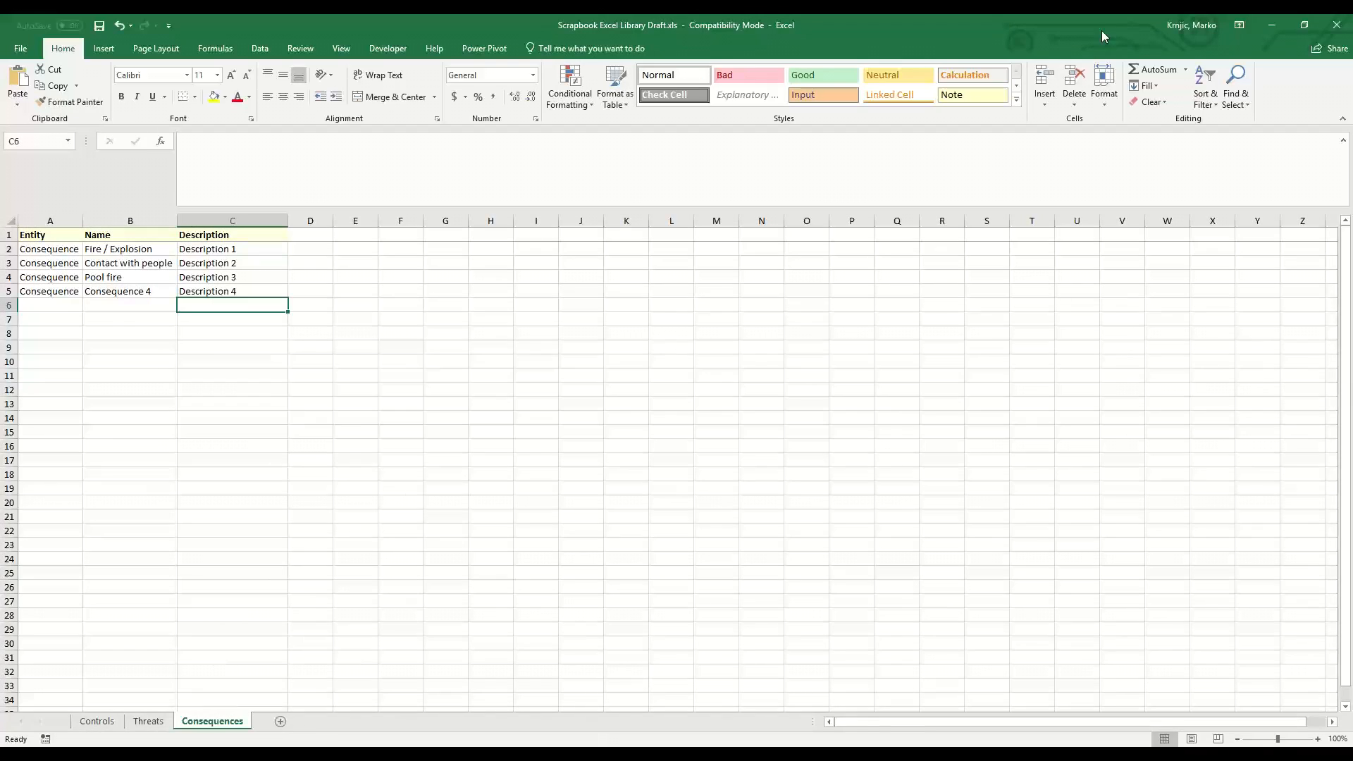
pyautogui.click(1272, 25)
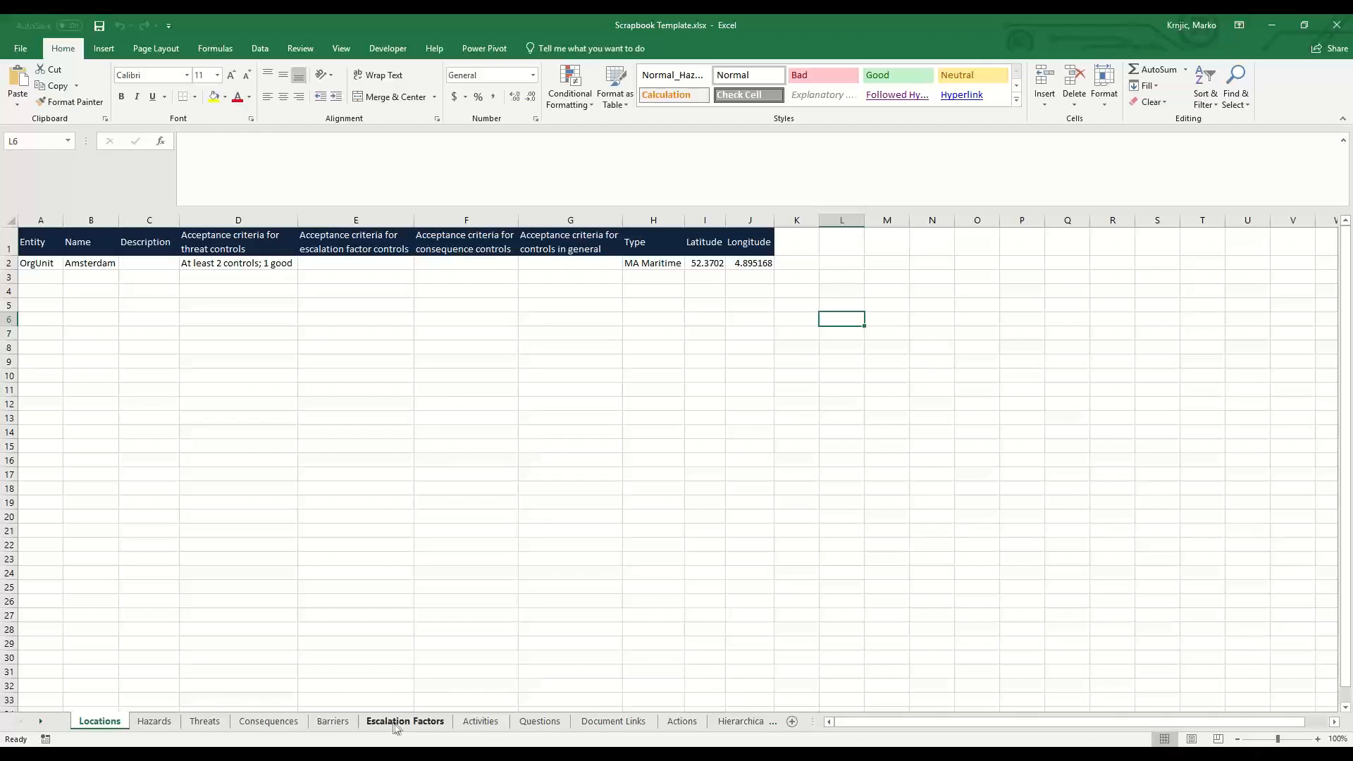
pyautogui.click(337, 723)
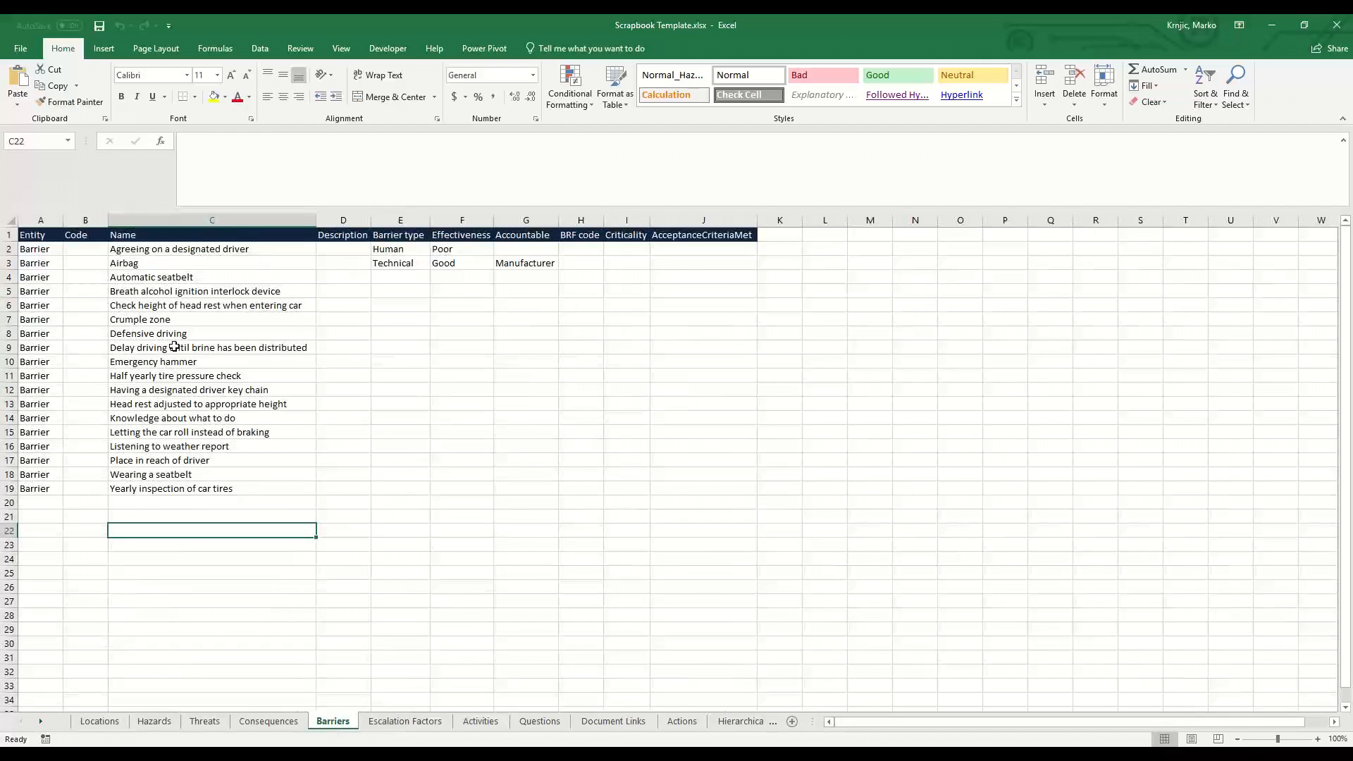
pyautogui.click(32, 235)
pyautogui.click(86, 235)
pyautogui.click(151, 233)
pyautogui.click(343, 235)
pyautogui.click(401, 234)
pyautogui.click(462, 234)
pyautogui.click(526, 235)
pyautogui.click(580, 235)
pyautogui.click(626, 234)
pyautogui.click(668, 237)
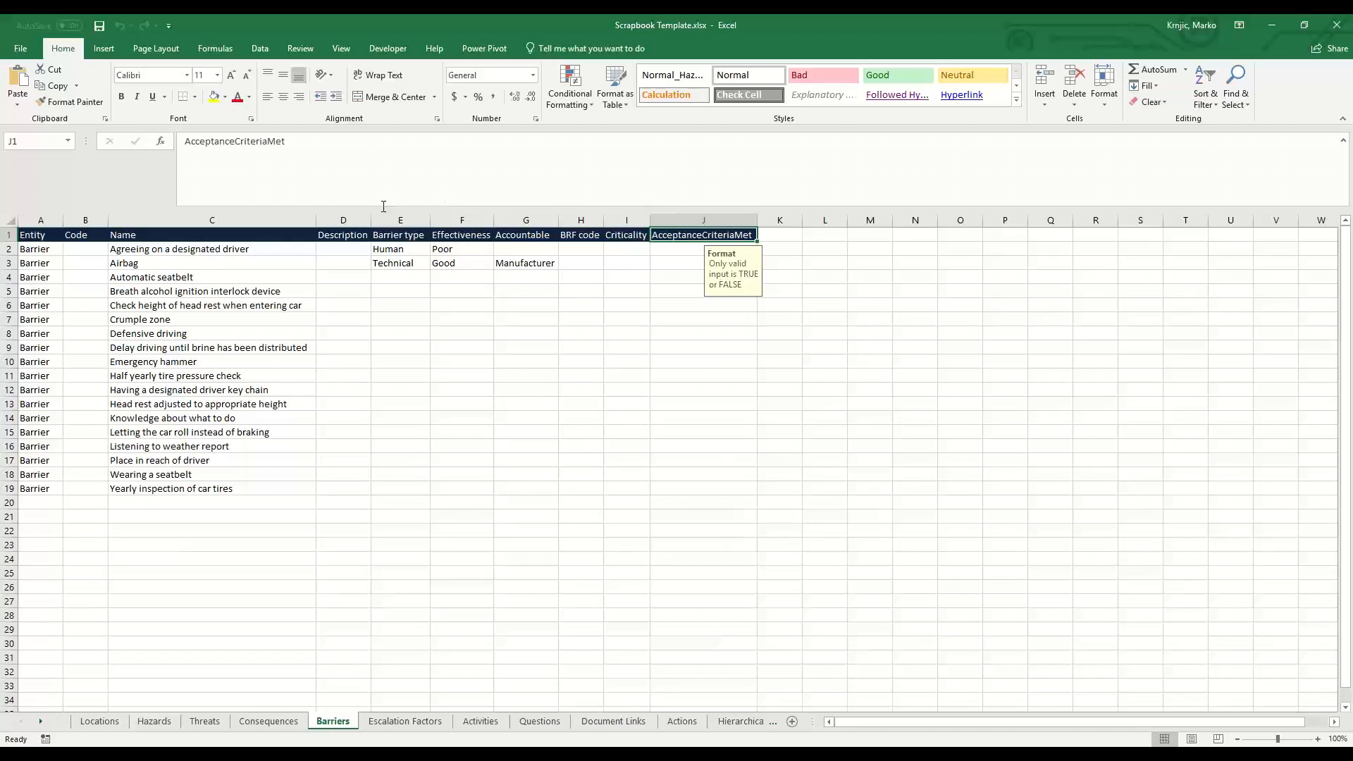
# Inspect the BRF code and Criticality cells of the barrier rows, then open the Activities sheet.
pyautogui.click(596, 248)
pyautogui.moveTo(620, 250); pyautogui.dragTo(622, 263)
pyautogui.click(587, 253)
pyautogui.click(589, 264)
pyautogui.click(619, 266)
pyautogui.click(577, 264)
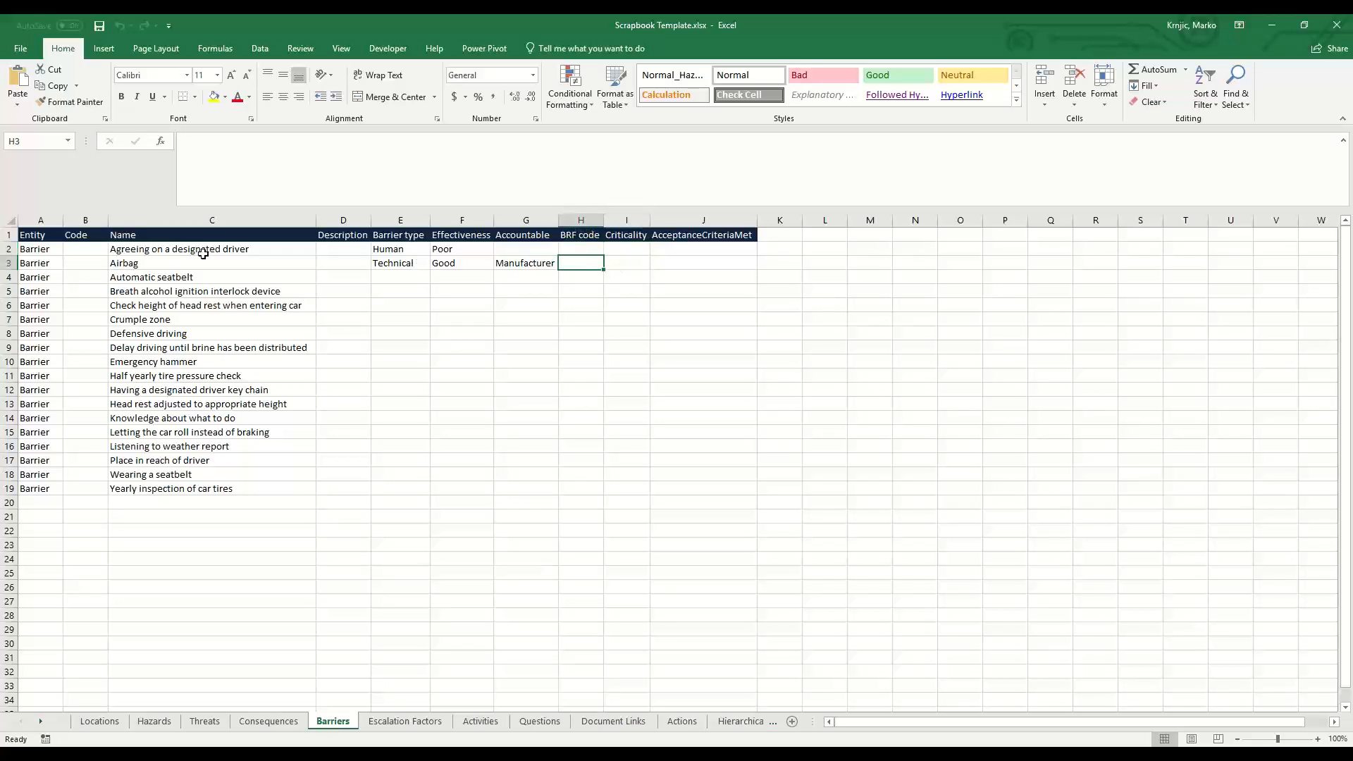
pyautogui.click(491, 722)
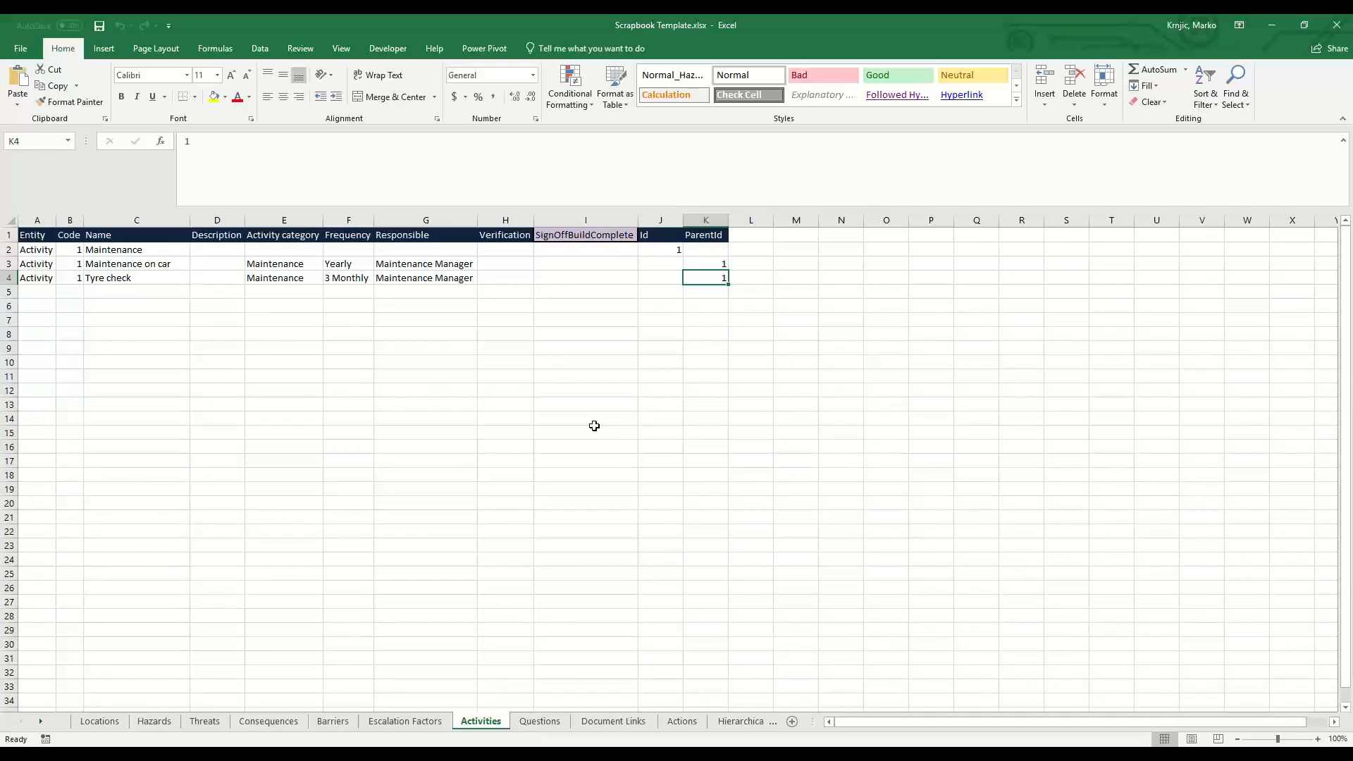